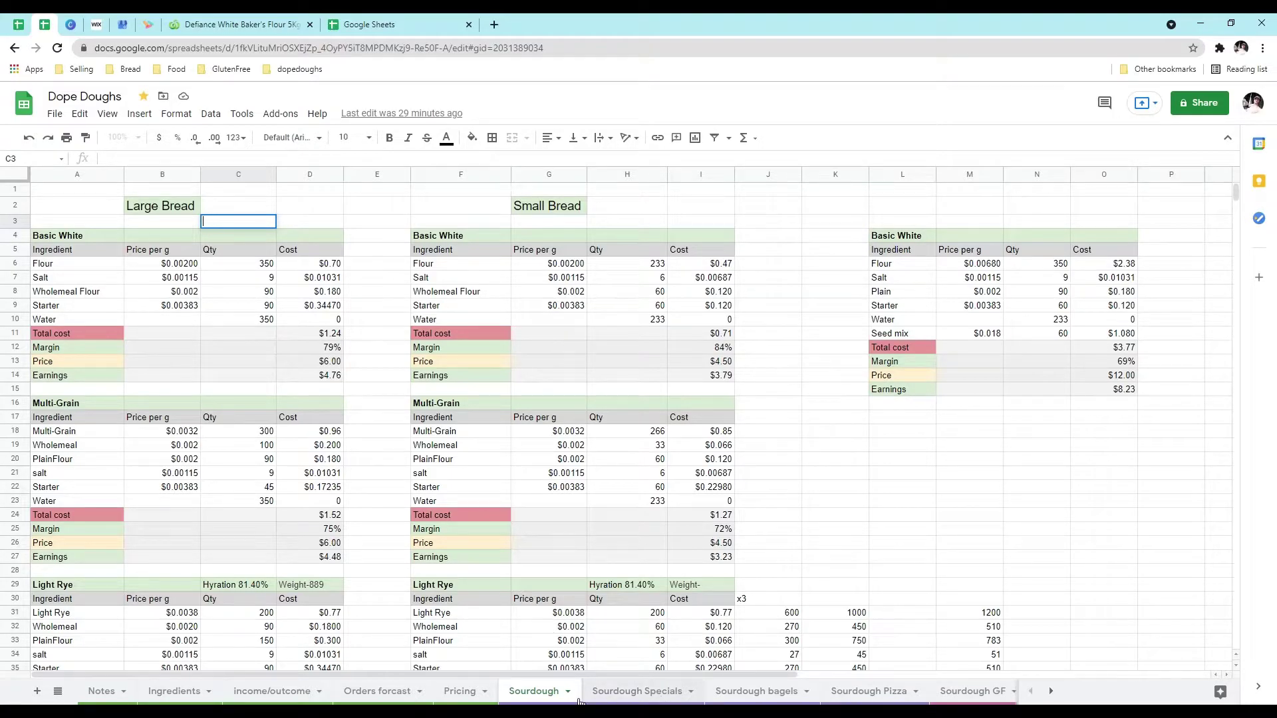
Step: Look over the Sourdough Specials and Sourdough bagels sheets, then show the Ingredients price list
{"action": "left_click", "coordinate": [665, 692]}
{"action": "left_click", "coordinate": [762, 691]}
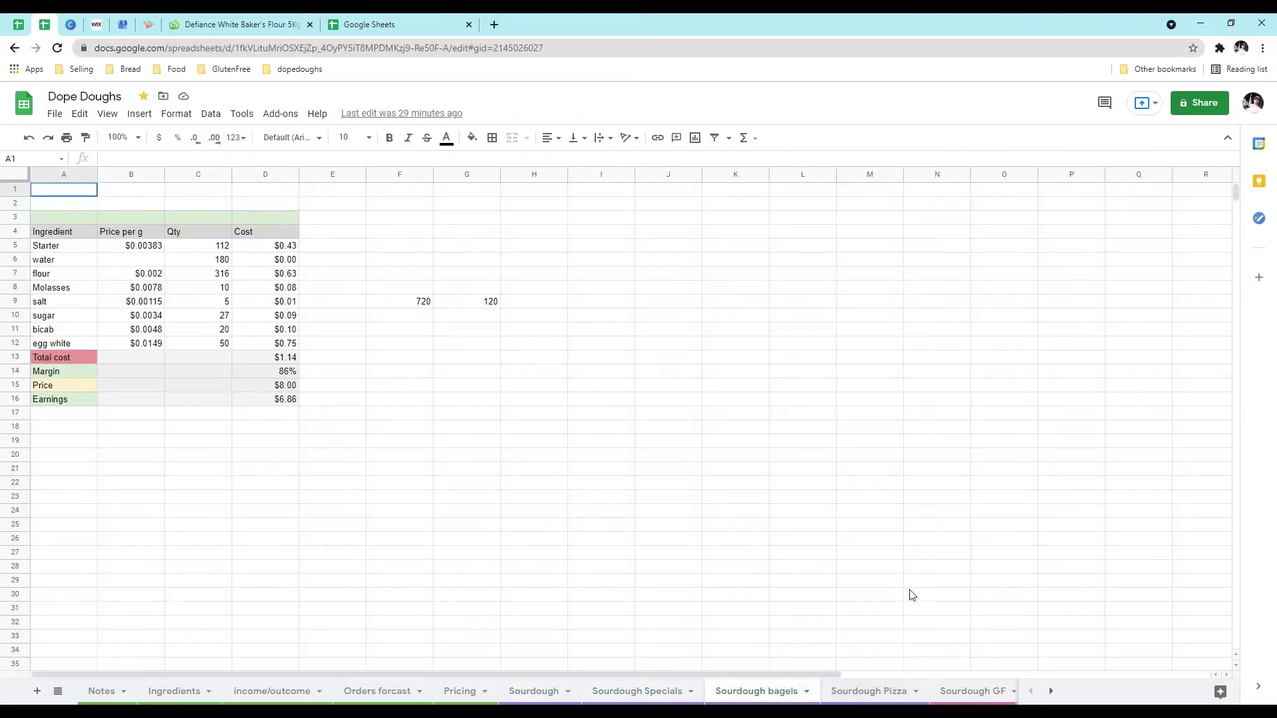
{"action": "left_click", "coordinate": [185, 694]}
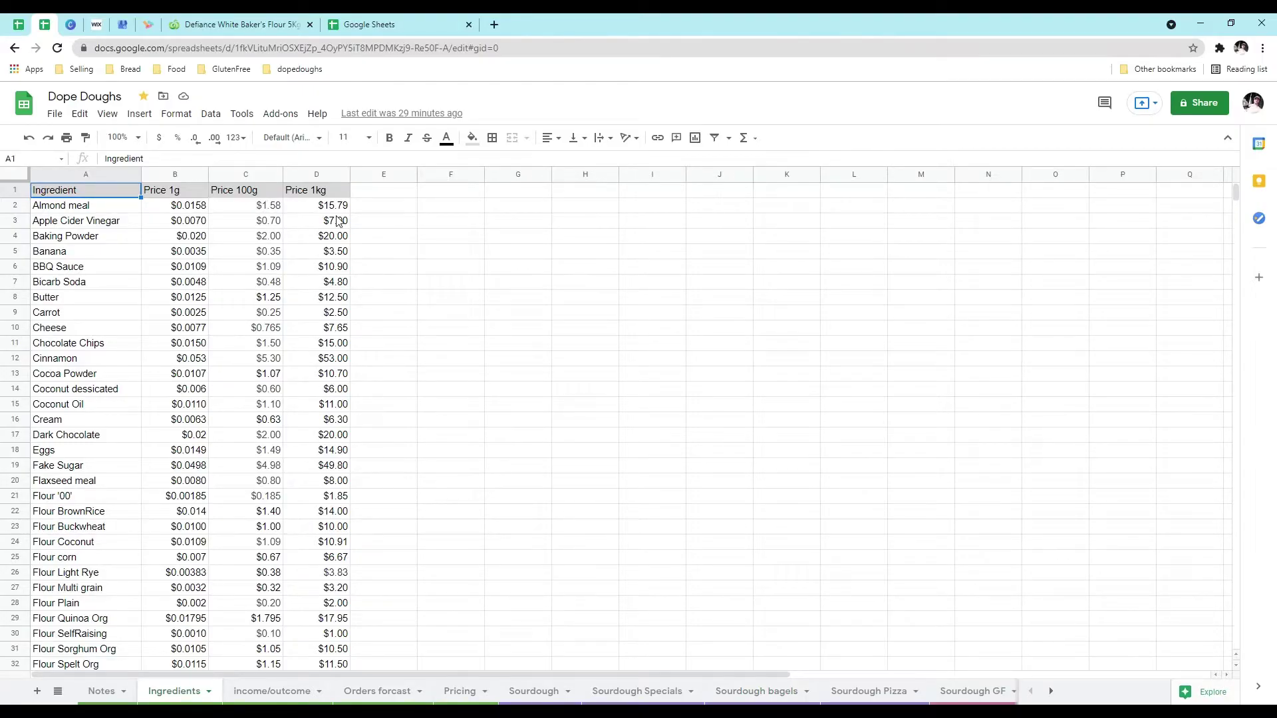
Step: Check the Defiance White Baker's Flour 5kg price ($2.00 per kg) and close the spreadsheet tab
{"action": "left_click", "coordinate": [265, 26]}
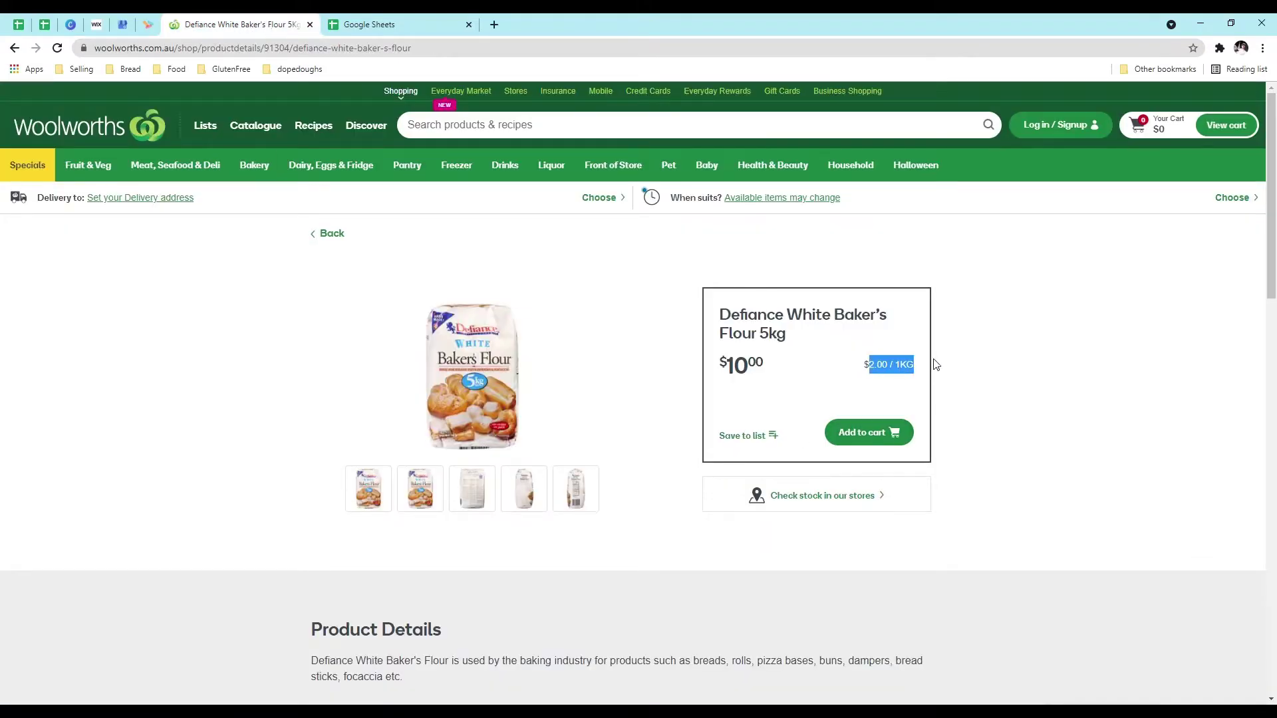
{"action": "left_click", "coordinate": [879, 369]}
{"action": "left_click", "coordinate": [459, 27]}
{"action": "left_click", "coordinate": [469, 24]}
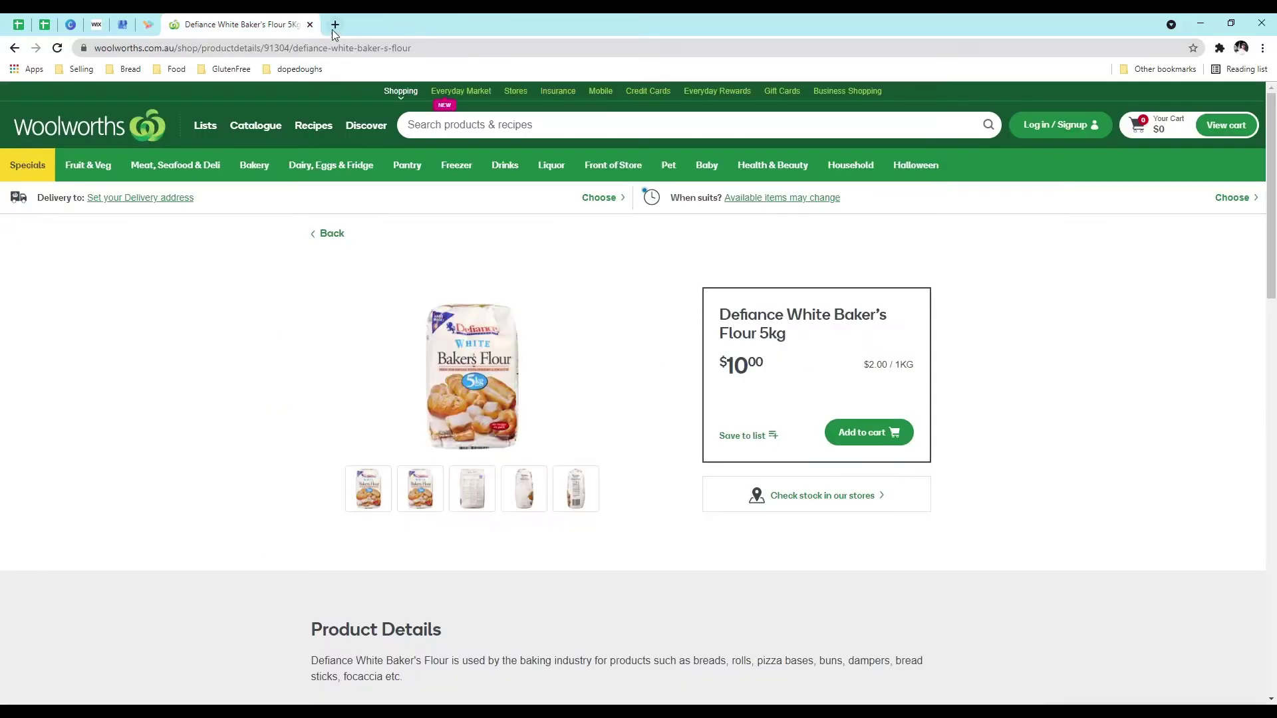
Step: Create a new blank Google Sheets spreadsheet from the browser apps and select its title
{"action": "left_click", "coordinate": [334, 26]}
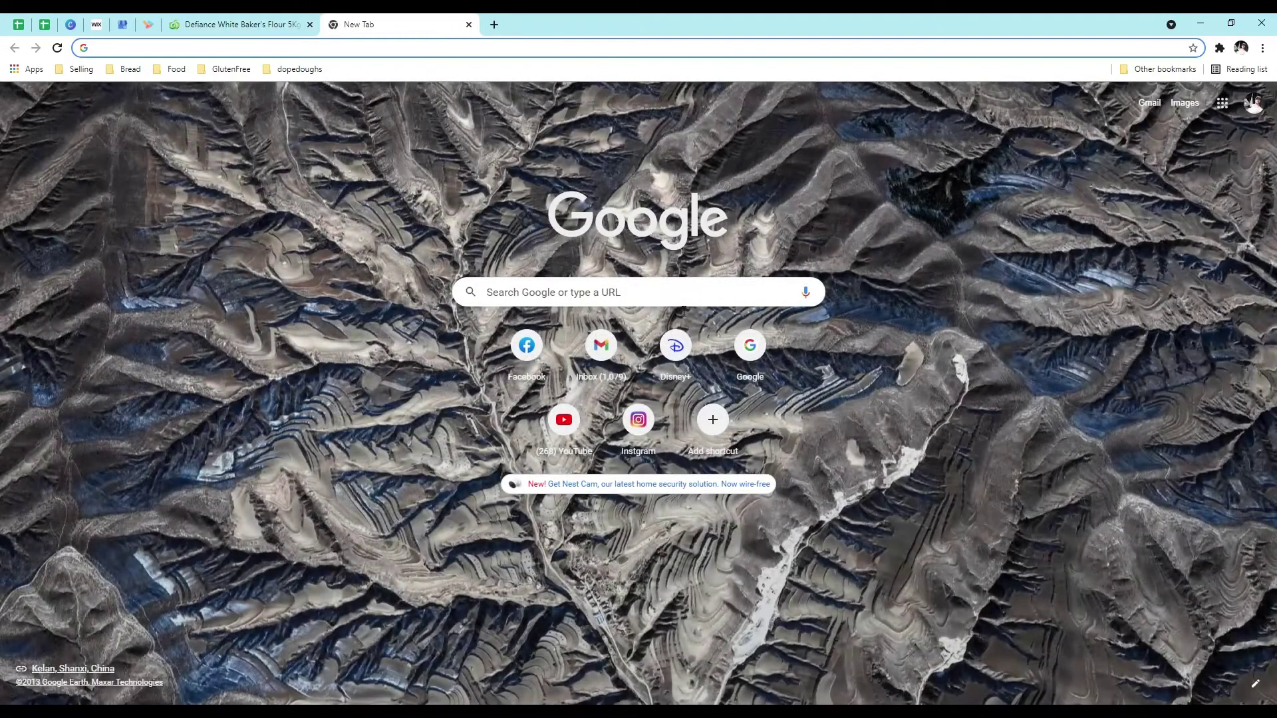
{"action": "left_click", "coordinate": [30, 72]}
{"action": "left_click", "coordinate": [577, 269]}
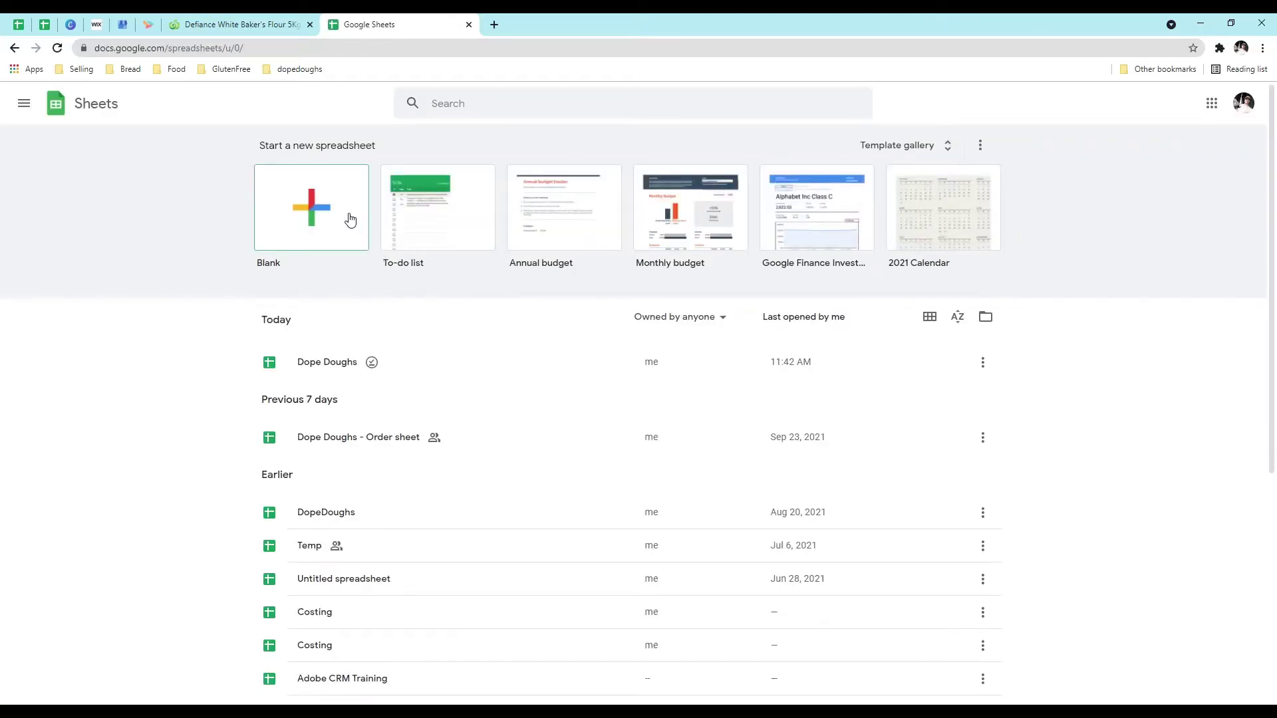
{"action": "left_click", "coordinate": [350, 220]}
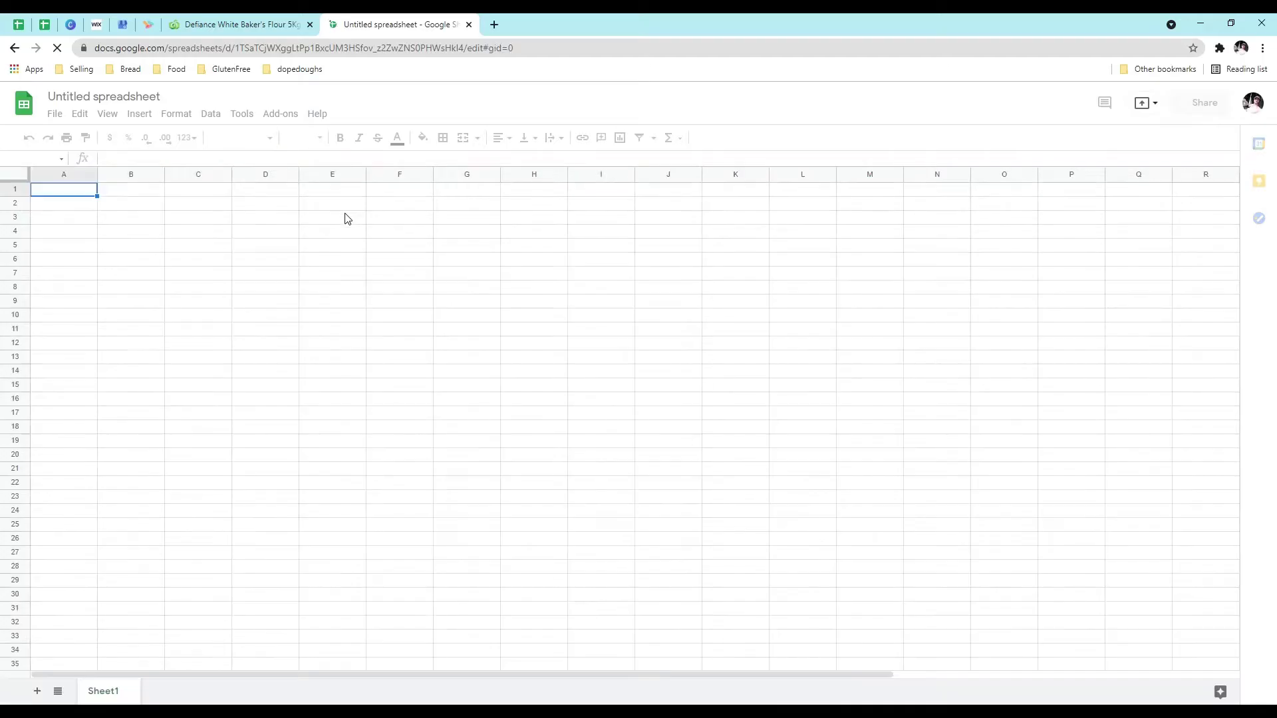
{"action": "left_click", "coordinate": [147, 100]}
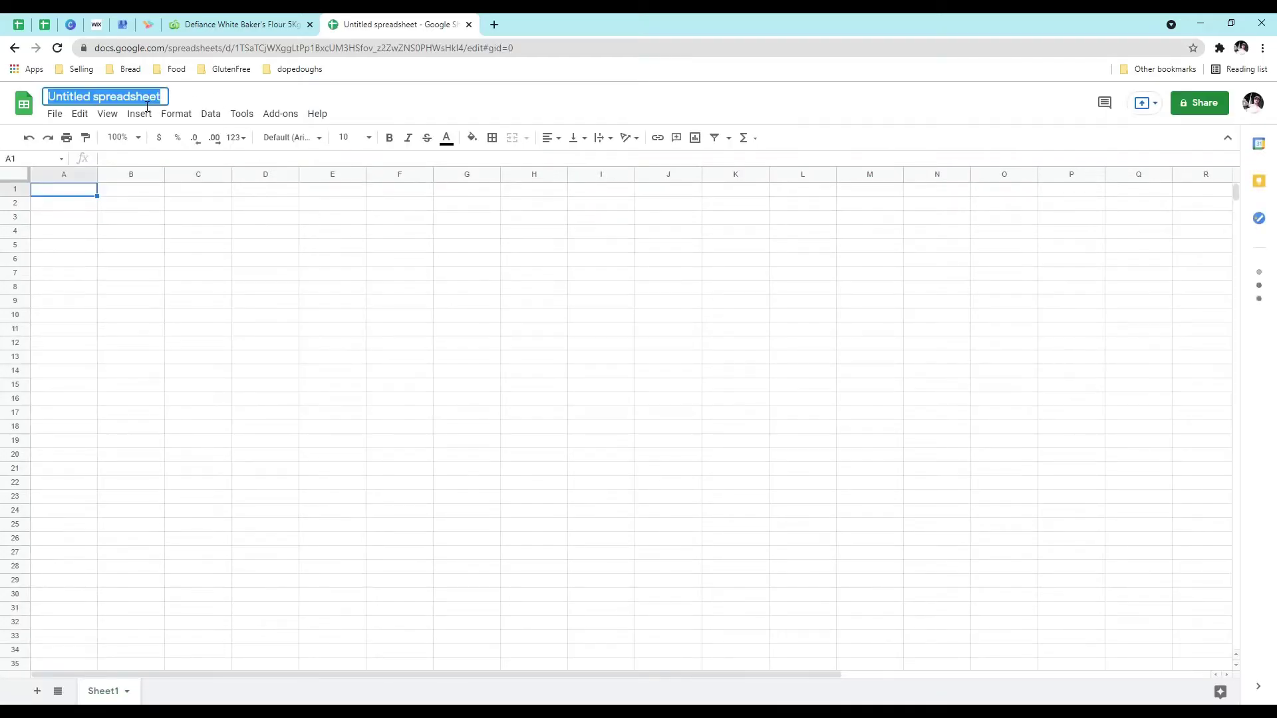
Step: Title the spreadsheet Costing, enter the Ingredients header in A3 and shade A3:D3 light grey
{"action": "type", "text": "Costing"}
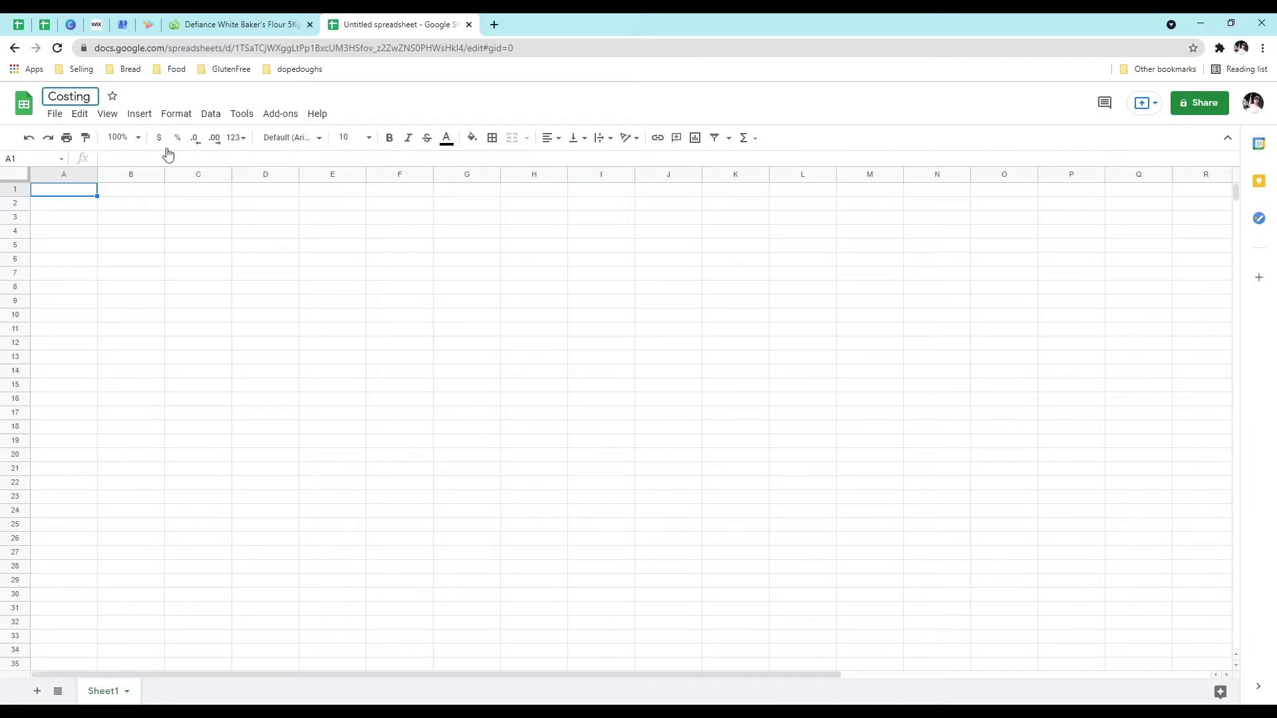
{"action": "key", "text": "Return"}
{"action": "left_click", "coordinate": [60, 207]}
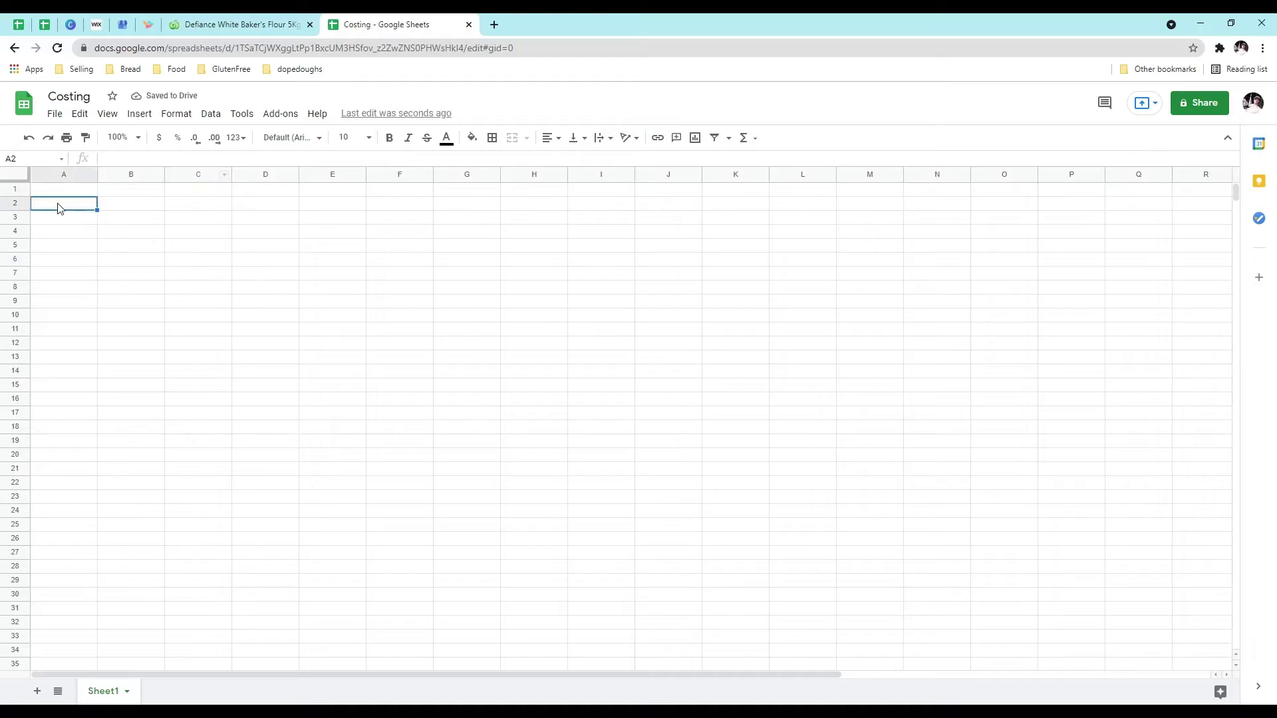
{"action": "left_click", "coordinate": [60, 218]}
{"action": "type", "text": "Ingredients"}
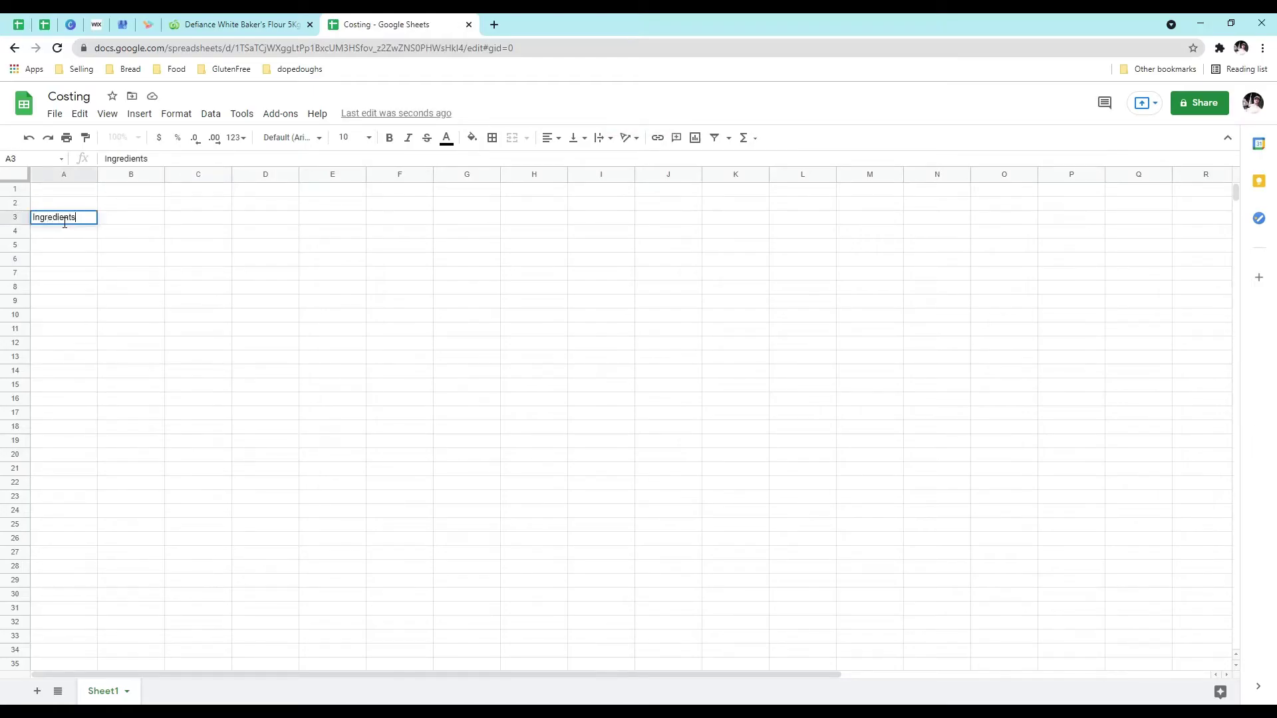
{"action": "left_click", "coordinate": [105, 222]}
{"action": "left_click_drag", "start_coordinate": [73, 222], "coordinate": [256, 225]}
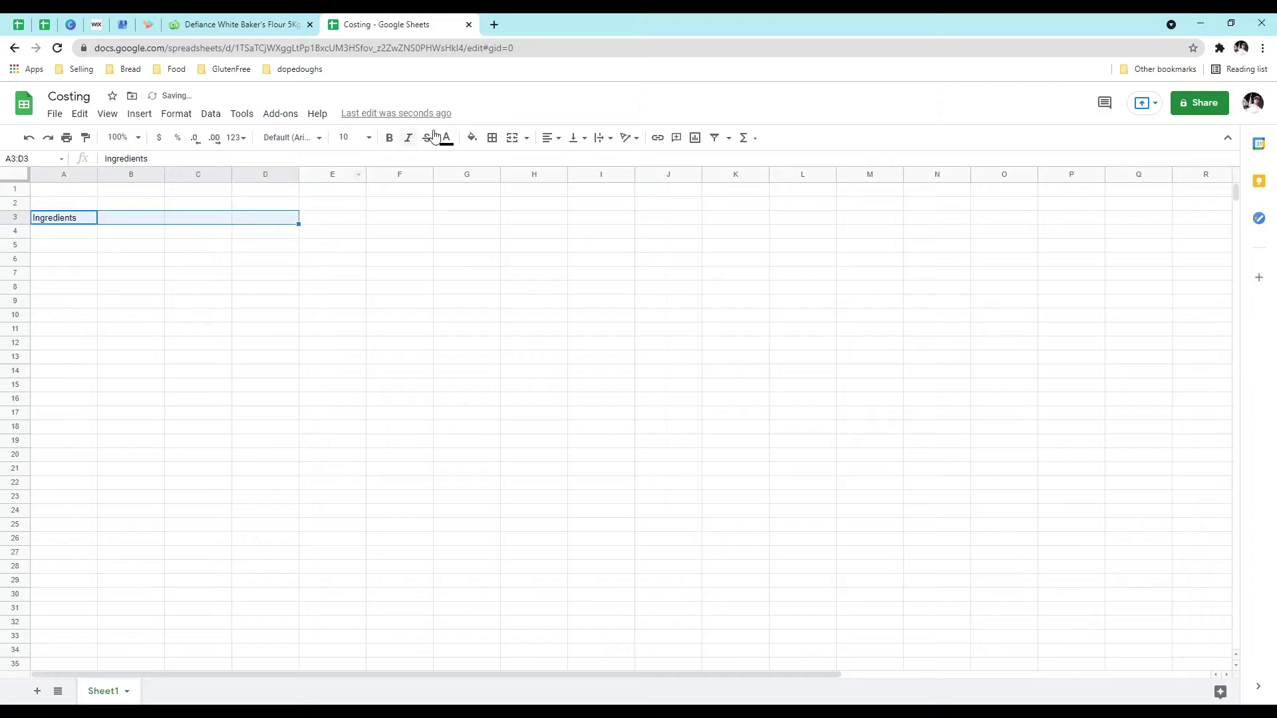
{"action": "left_click", "coordinate": [472, 137]}
{"action": "left_click", "coordinate": [571, 185]}
{"action": "left_click", "coordinate": [248, 290]}
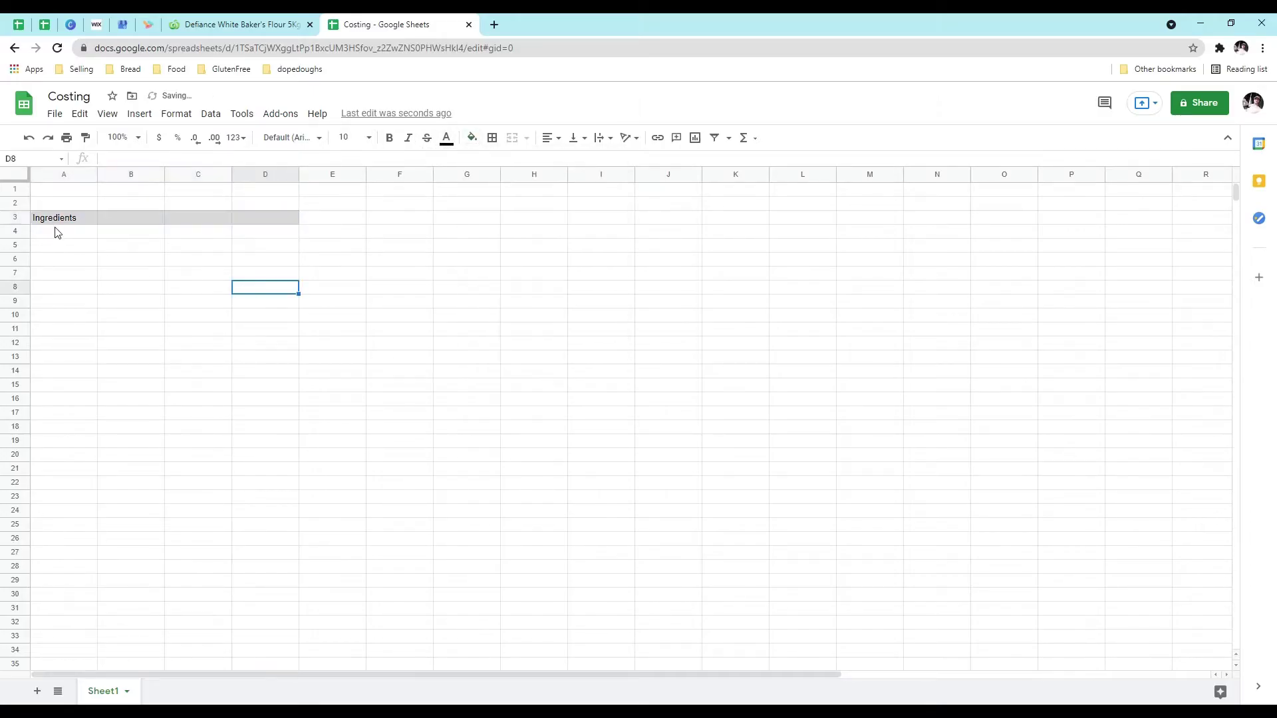
Step: Add the headers Per 1g, Per 100g and Per 1kg in B3:D3
{"action": "left_click", "coordinate": [127, 217]}
{"action": "type", "text": "Per "}
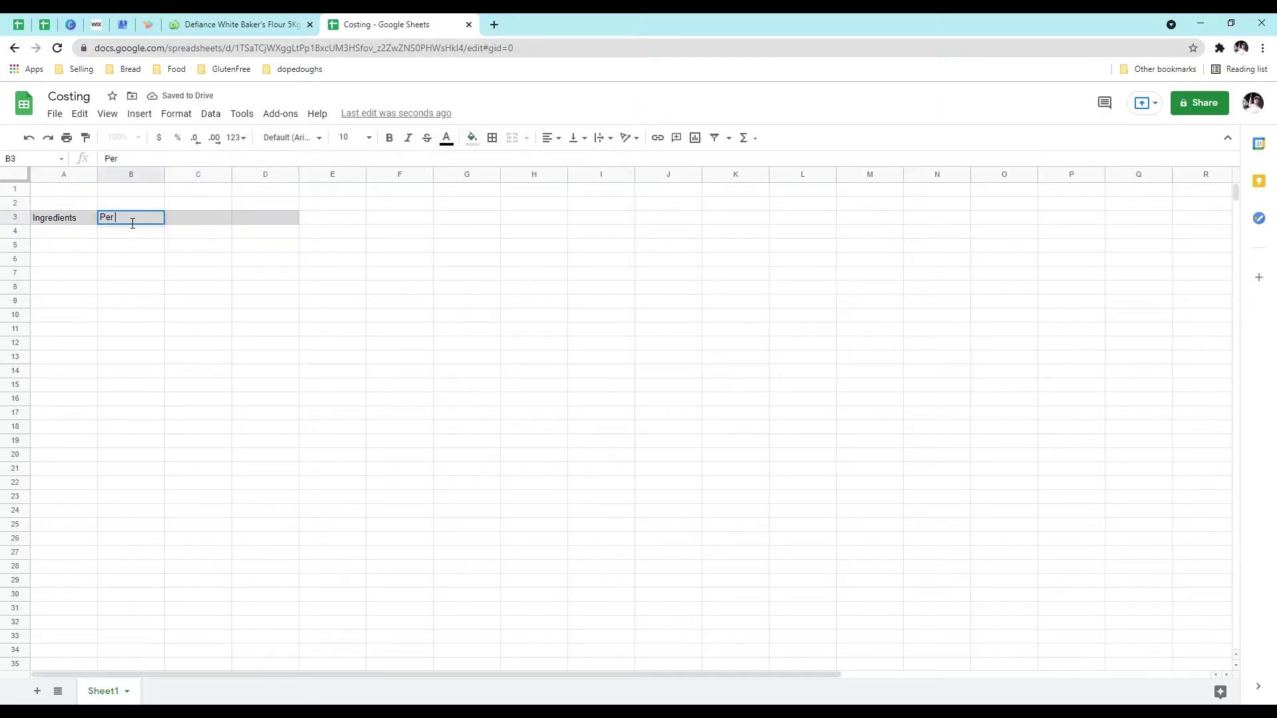
{"action": "type", "text": "1g"}
{"action": "key", "text": "Tab"}
{"action": "type", "text": "Per 100"}
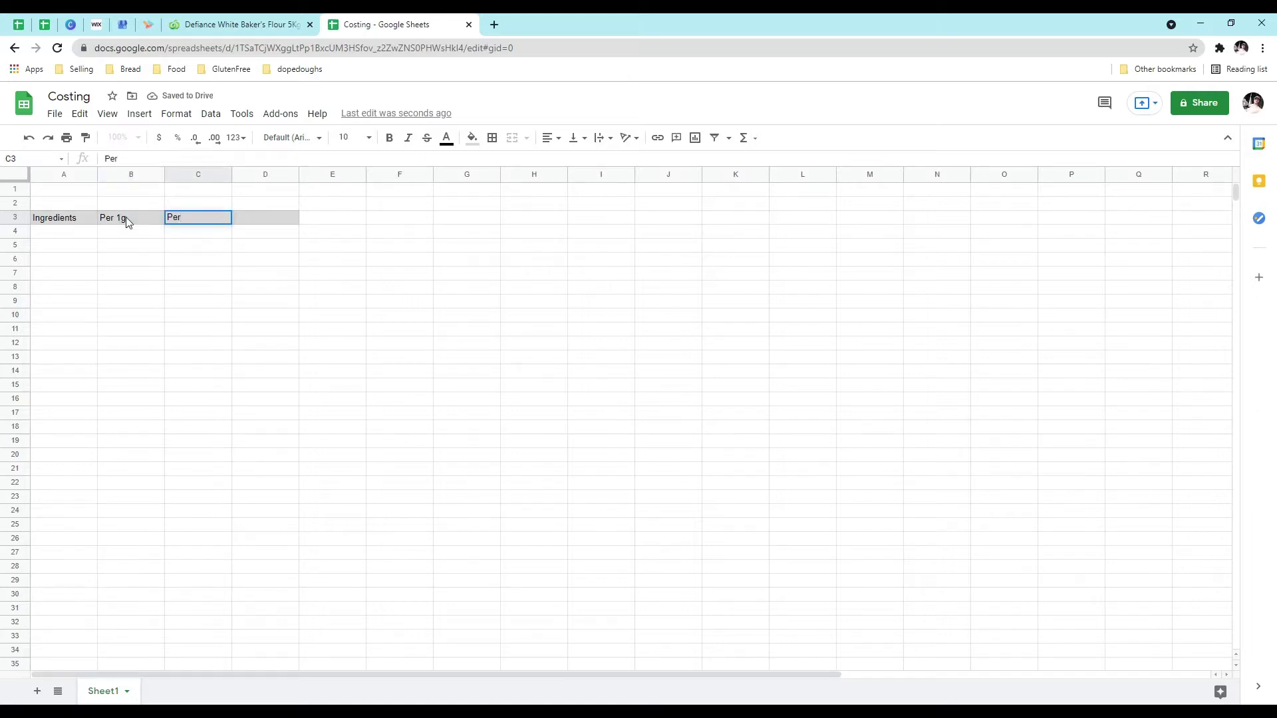
{"action": "type", "text": "g"}
{"action": "key", "text": "Tab"}
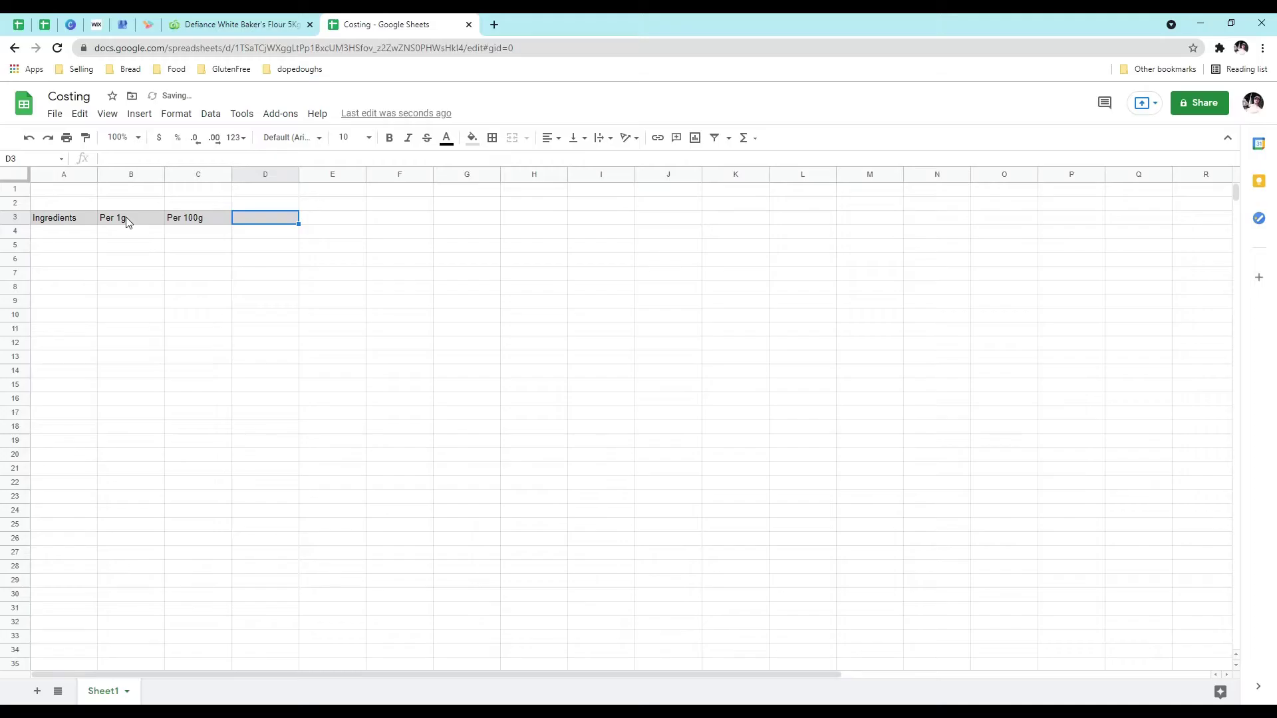
{"action": "type", "text": "Per 1kg"}
{"action": "left_click", "coordinate": [87, 236]}
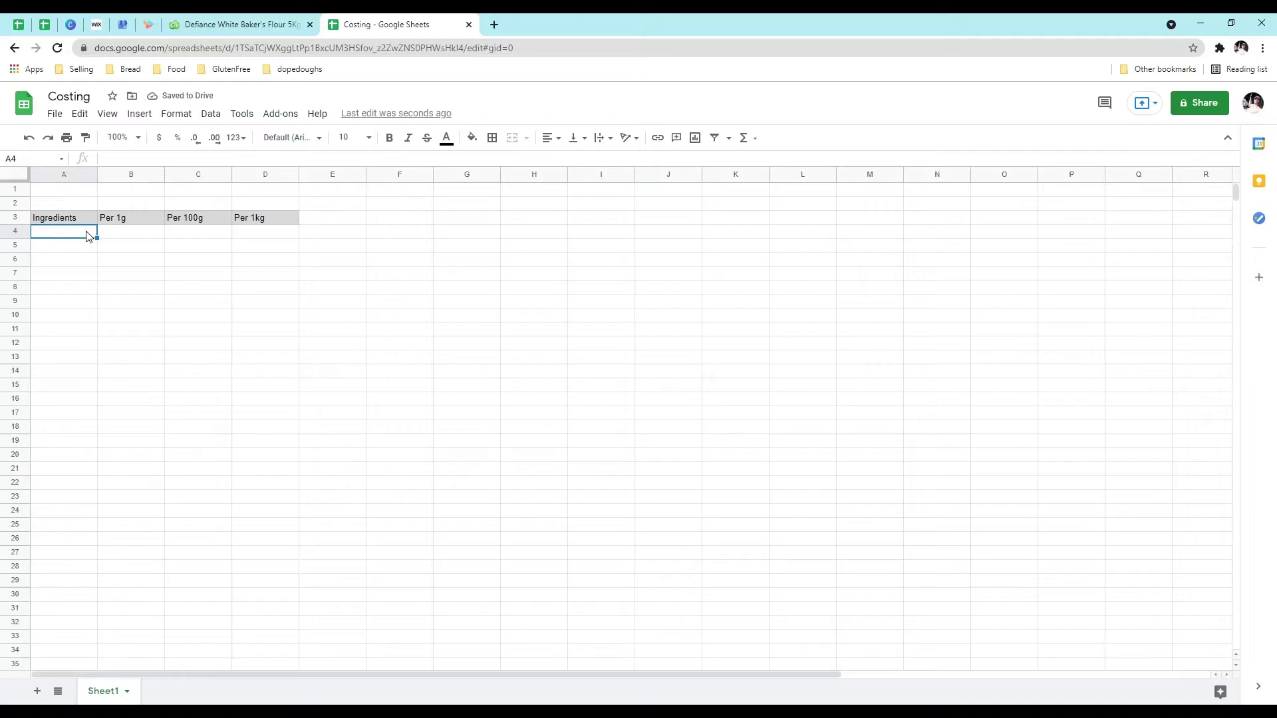
Step: List the ingredients bakers, Rye, Salt and Wholemeal in A4:A7
{"action": "type", "text": "Flour"}
{"action": "key", "text": "BackSpace"}
{"action": "key", "text": "BackSpace"}
{"action": "key", "text": "BackSpace"}
{"action": "type", "text": "baker"}
{"action": "key", "text": "Return"}
{"action": "type", "text": "Rye"}
{"action": "key", "text": "Return"}
{"action": "type", "text": "Salt"}
{"action": "key", "text": "Return"}
{"action": "type", "text": "Wholemeal"}
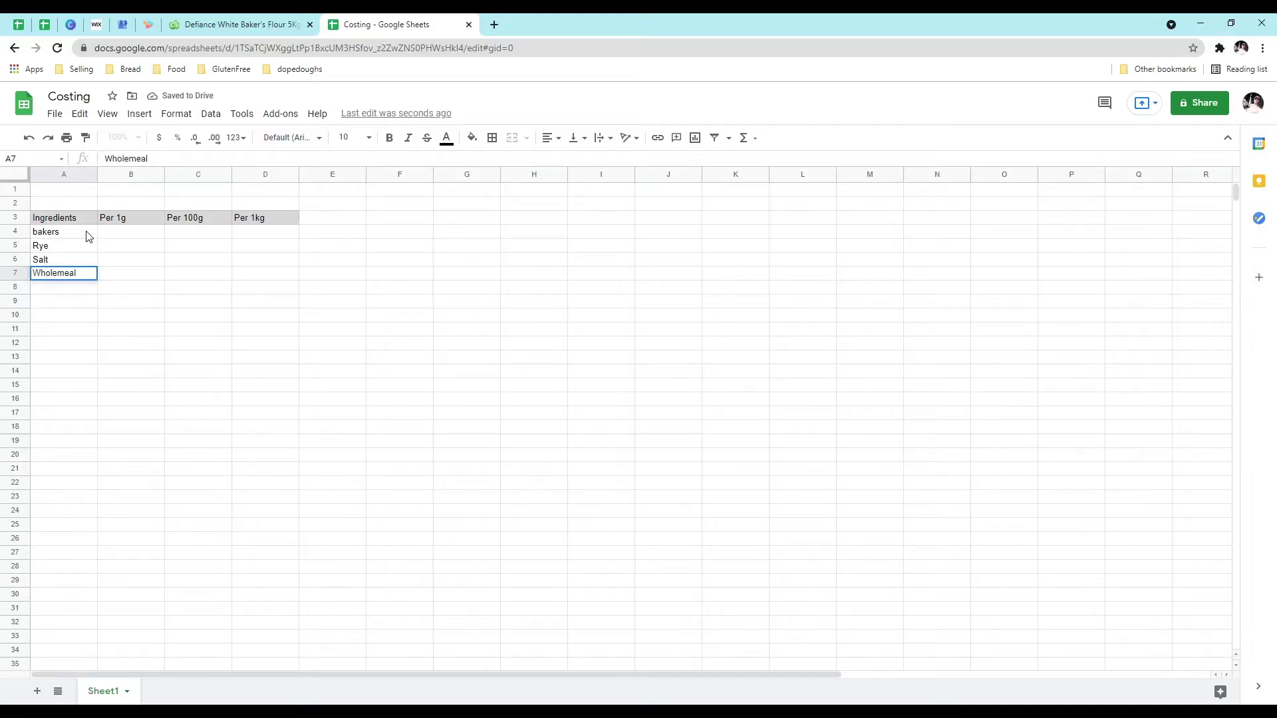
Step: Enter per-kg prices 2, 3.83, 1.15 and 2 in D4:D7, formatted as currency
{"action": "left_click", "coordinate": [256, 234]}
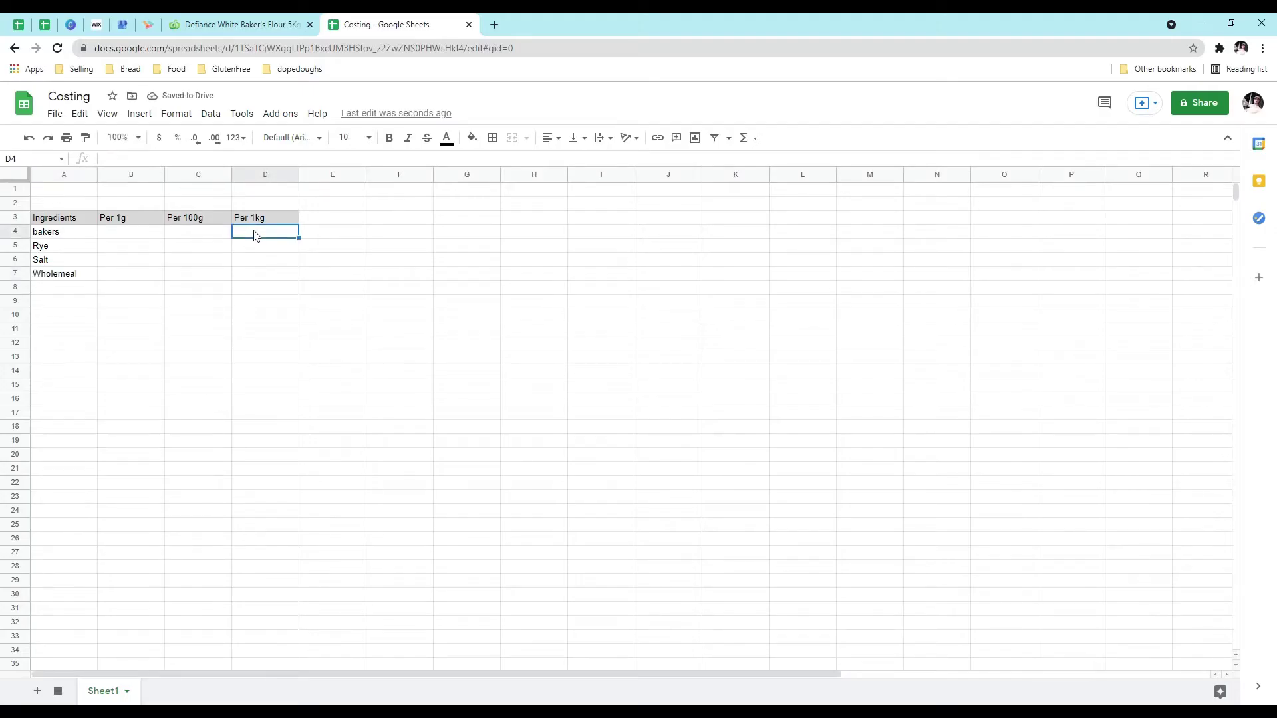
{"action": "type", "text": "2"}
{"action": "key", "text": "Return"}
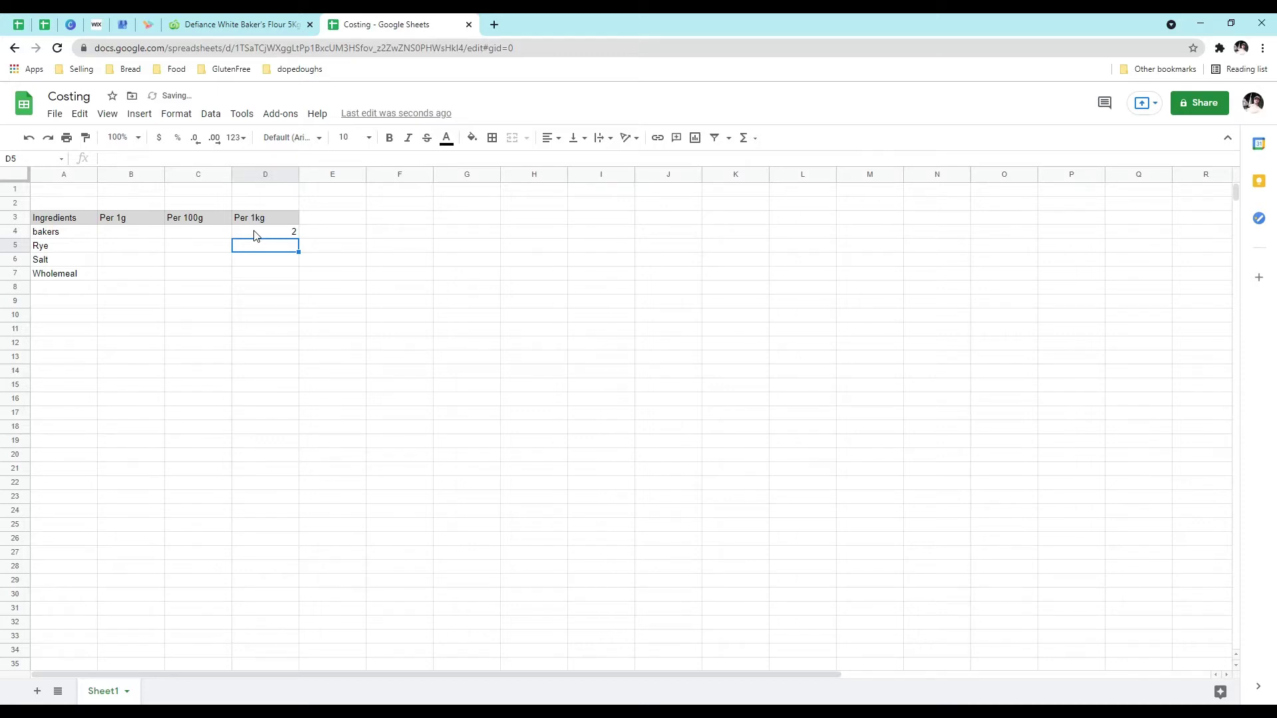
{"action": "type", "text": "3.83"}
{"action": "key", "text": "Return"}
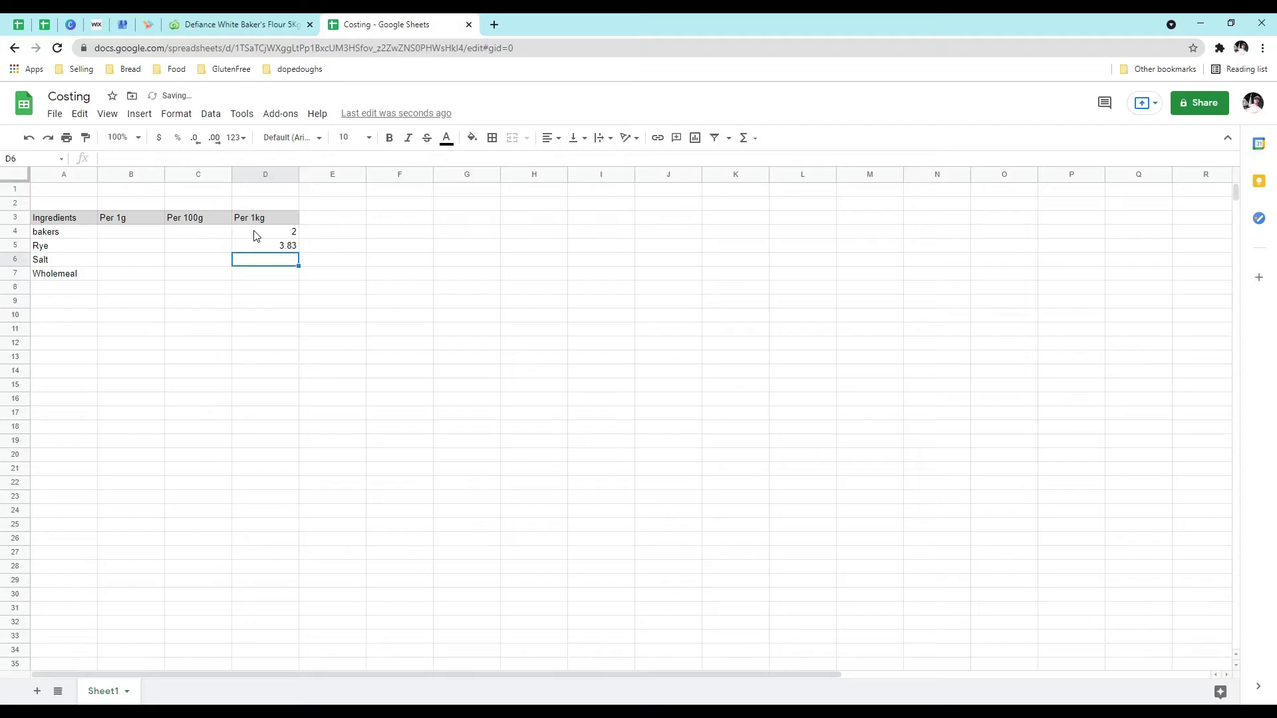
{"action": "type", "text": "1.15"}
{"action": "key", "text": "Return"}
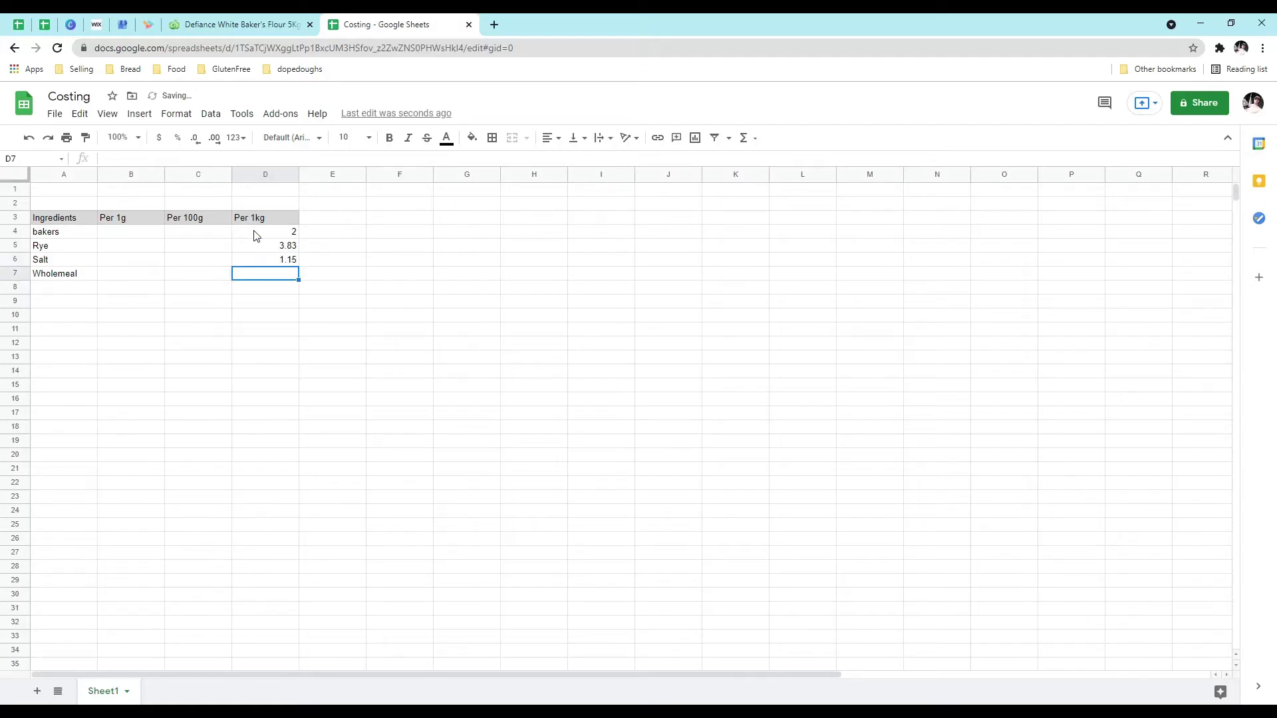
{"action": "type", "text": "2"}
{"action": "left_click", "coordinate": [332, 356]}
{"action": "left_click_drag", "start_coordinate": [266, 273], "coordinate": [270, 233]}
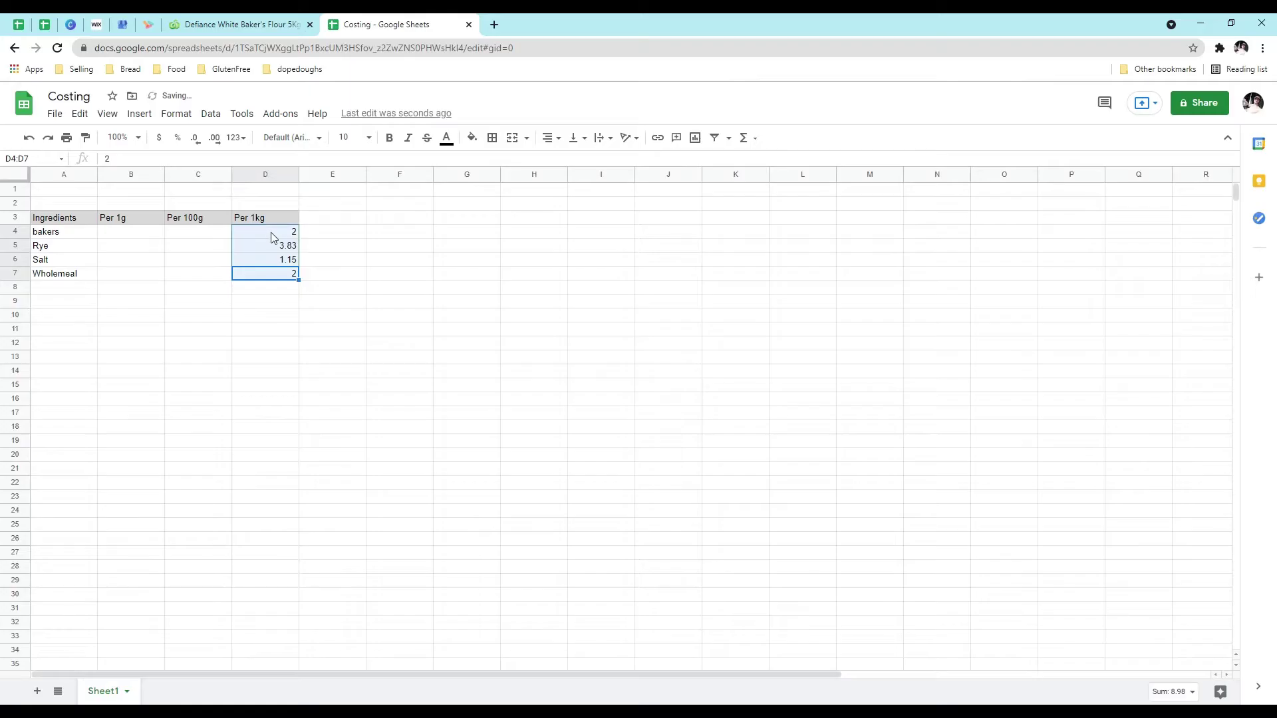
{"action": "left_click", "coordinate": [159, 137]}
{"action": "left_click", "coordinate": [467, 288]}
Step: Shade the ingredient names in A4:A7 light grey
{"action": "left_click", "coordinate": [203, 234]}
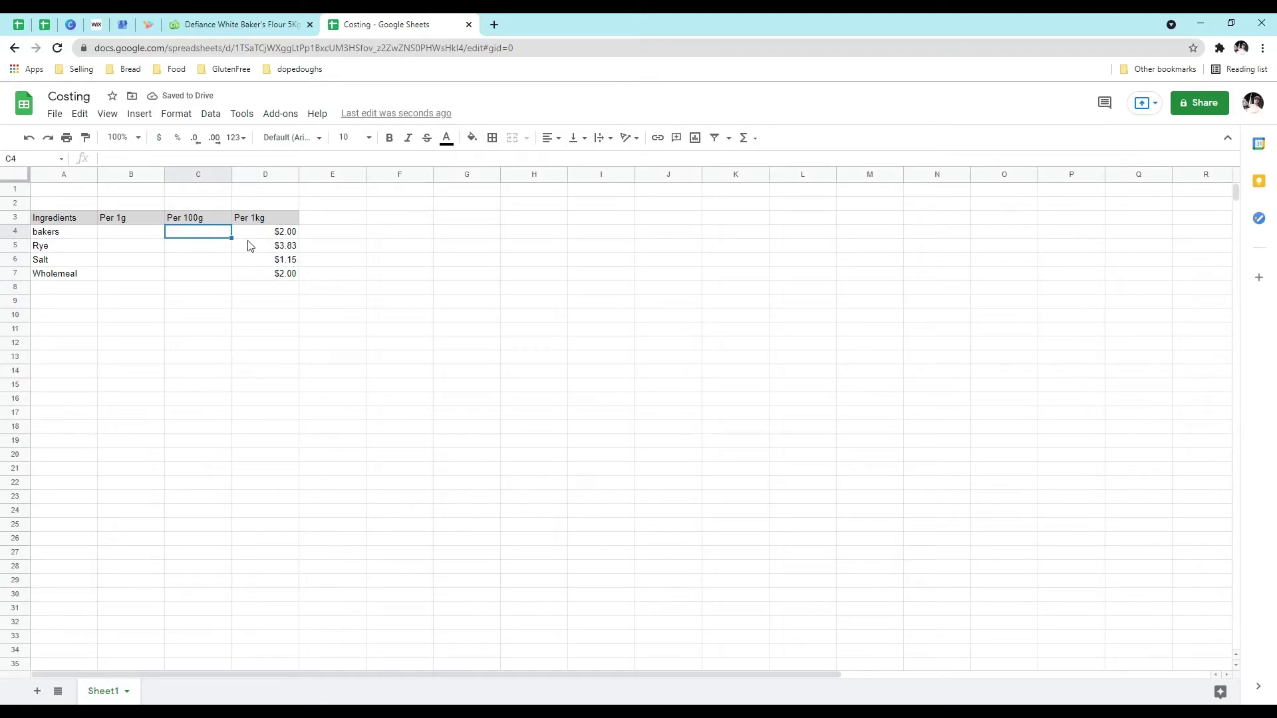
{"action": "left_click_drag", "start_coordinate": [72, 234], "coordinate": [66, 274]}
{"action": "left_click", "coordinate": [472, 138]}
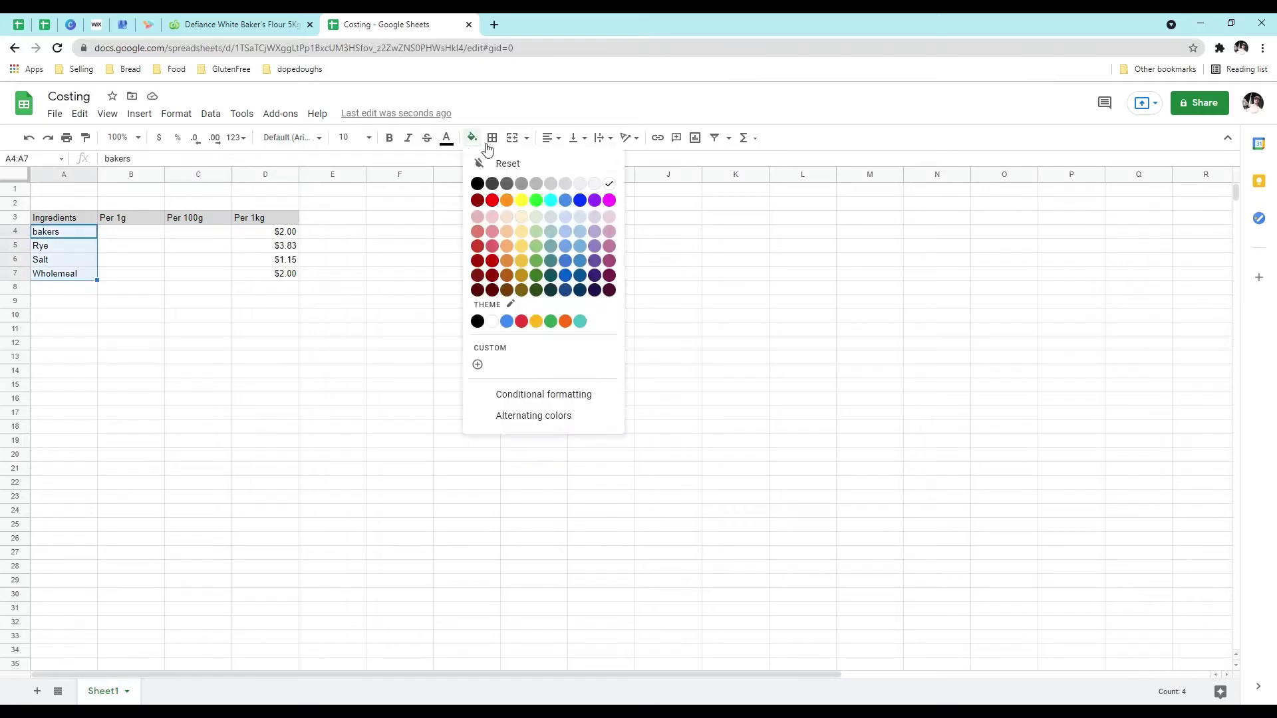
{"action": "left_click", "coordinate": [580, 183]}
{"action": "left_click", "coordinate": [349, 330]}
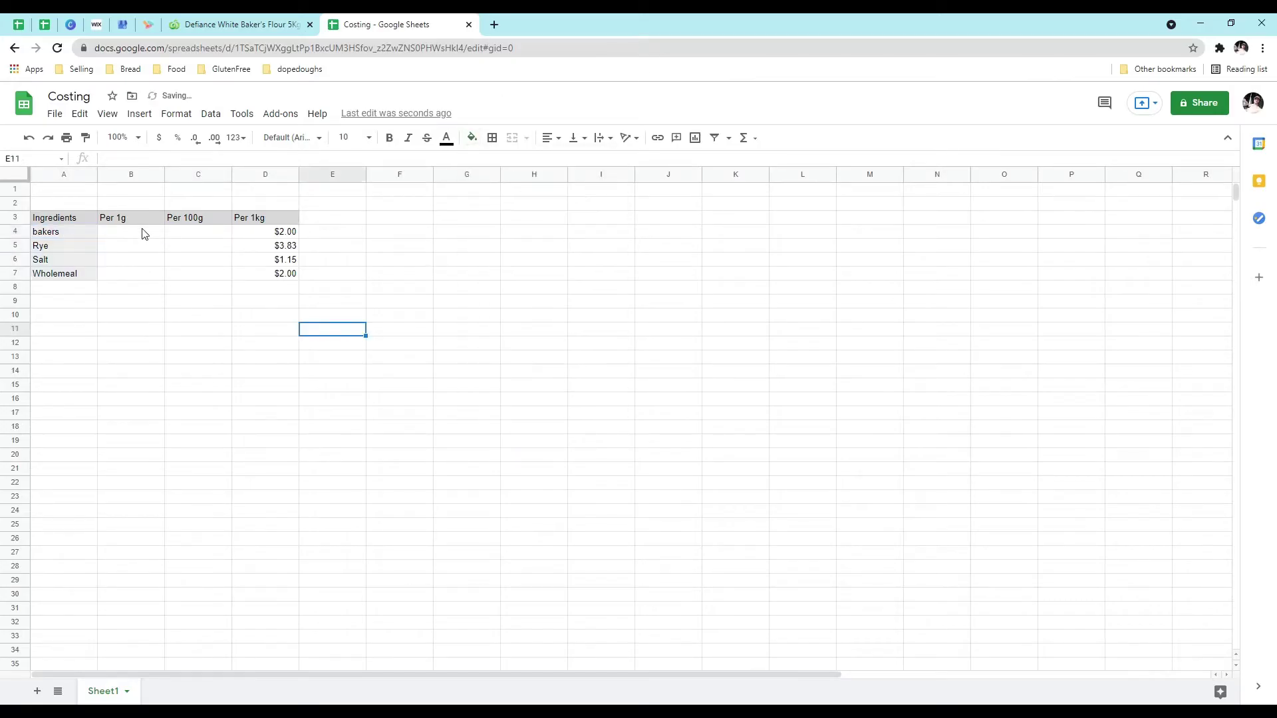
{"action": "left_click", "coordinate": [222, 237]}
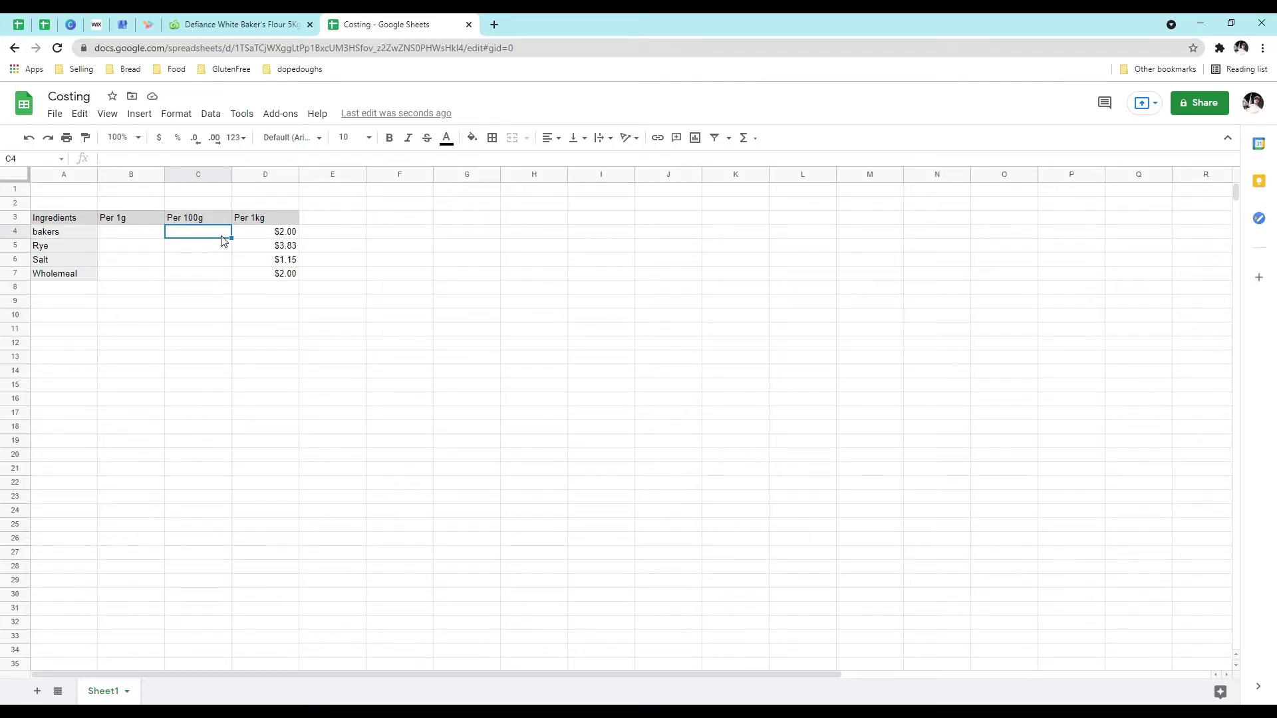
Step: Enter a per-100g price formula in C4 dividing the per-kg price in D4
{"action": "type", "text": "="}
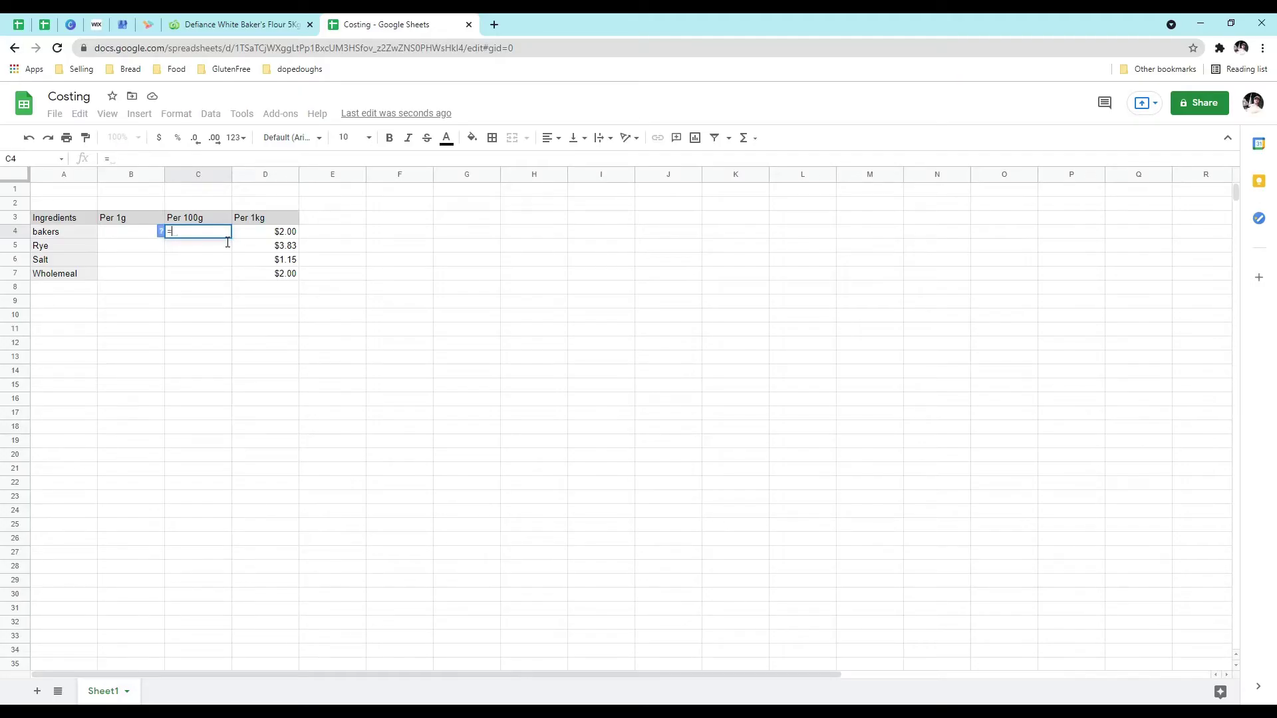
{"action": "left_click", "coordinate": [275, 238]}
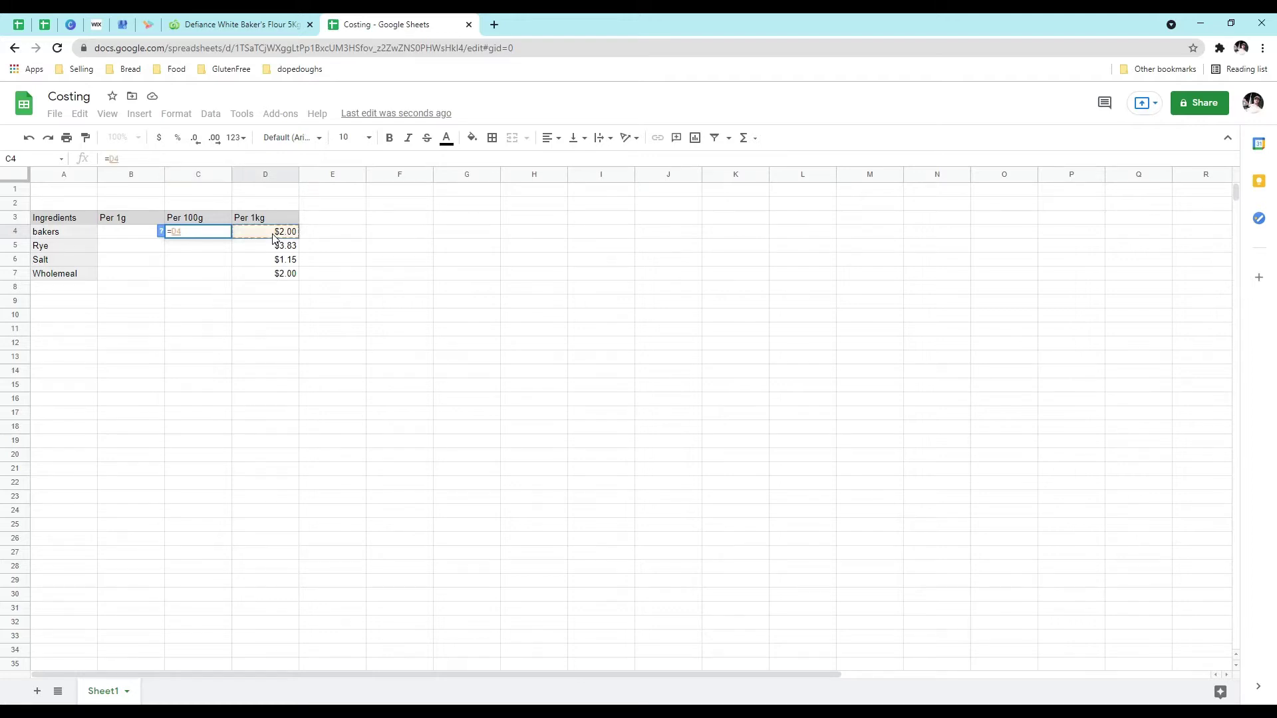
{"action": "type", "text": "/"}
{"action": "type", "text": "100"}
{"action": "key", "text": "Return"}
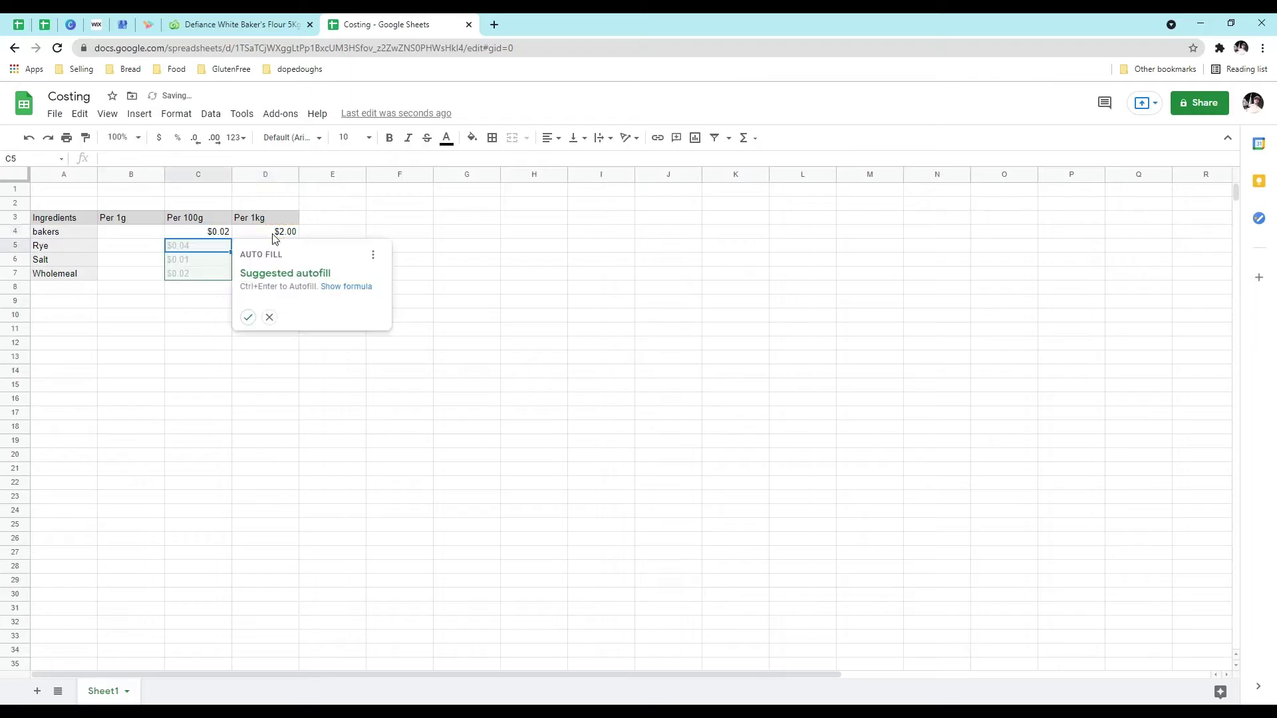
{"action": "left_click", "coordinate": [269, 317]}
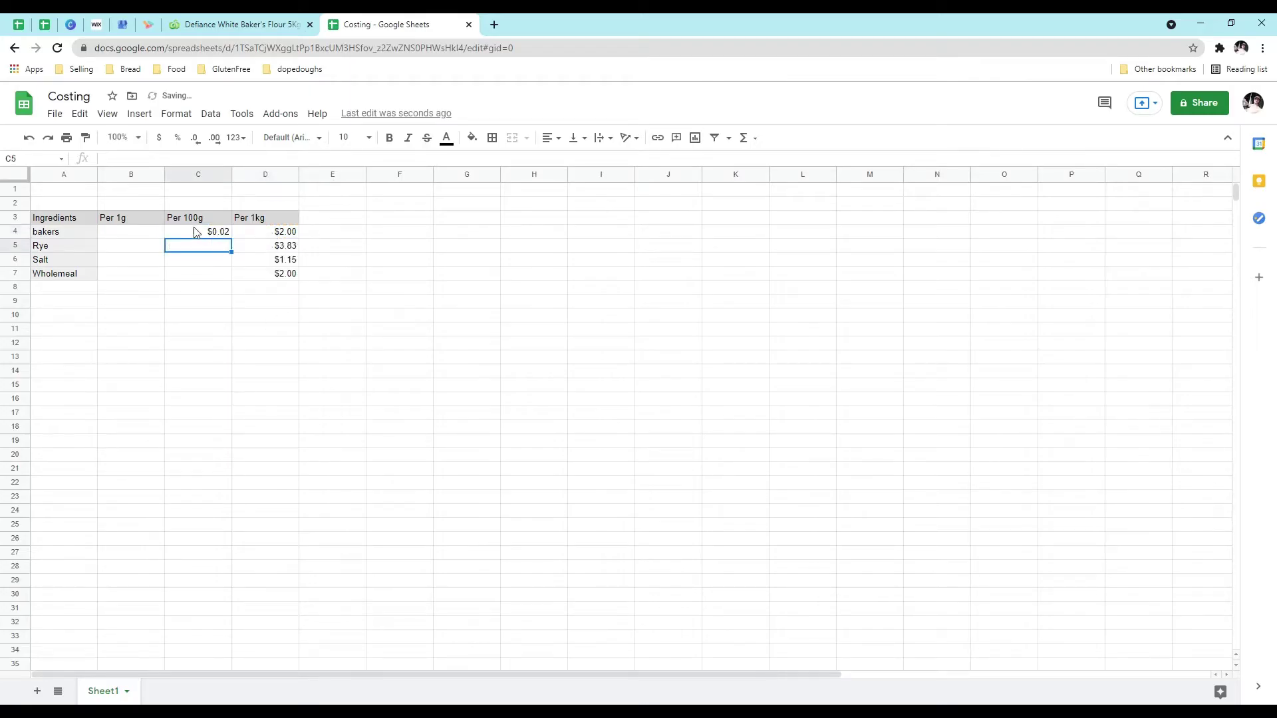
Step: Enter the per-gram formula =D4/1000 in B4 for bakers flour
{"action": "left_click", "coordinate": [135, 232]}
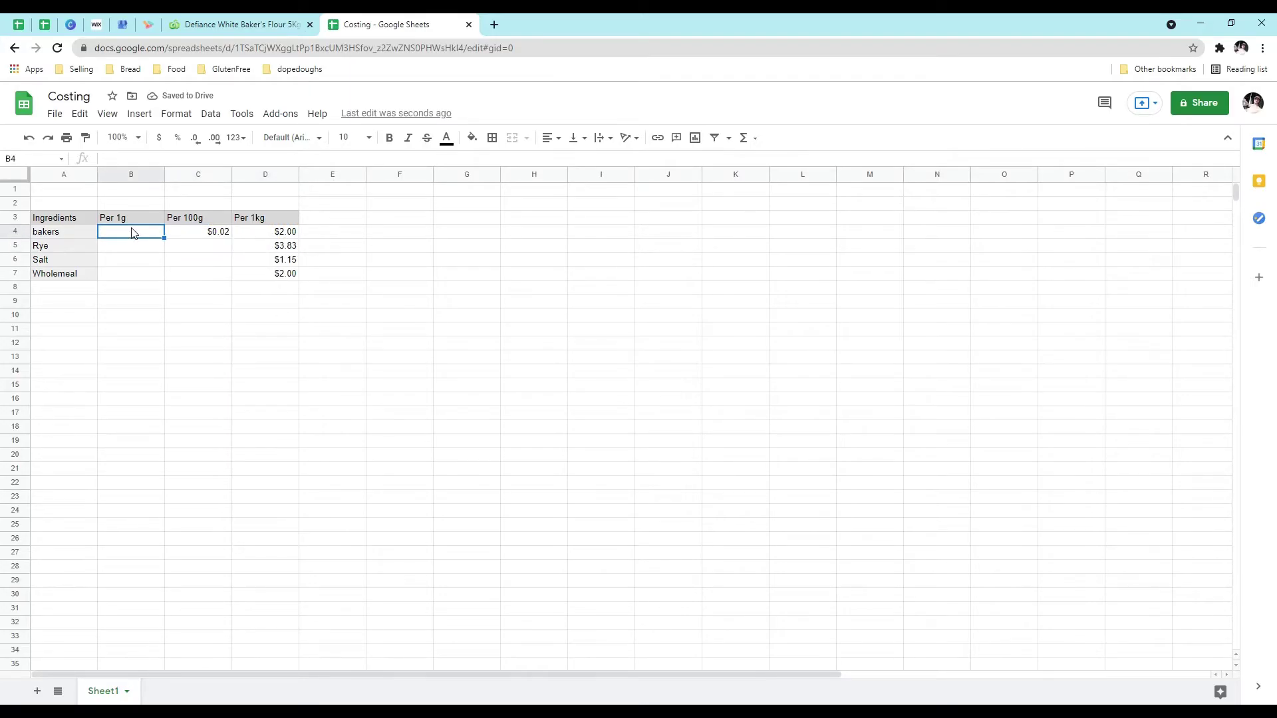
{"action": "type", "text": "="}
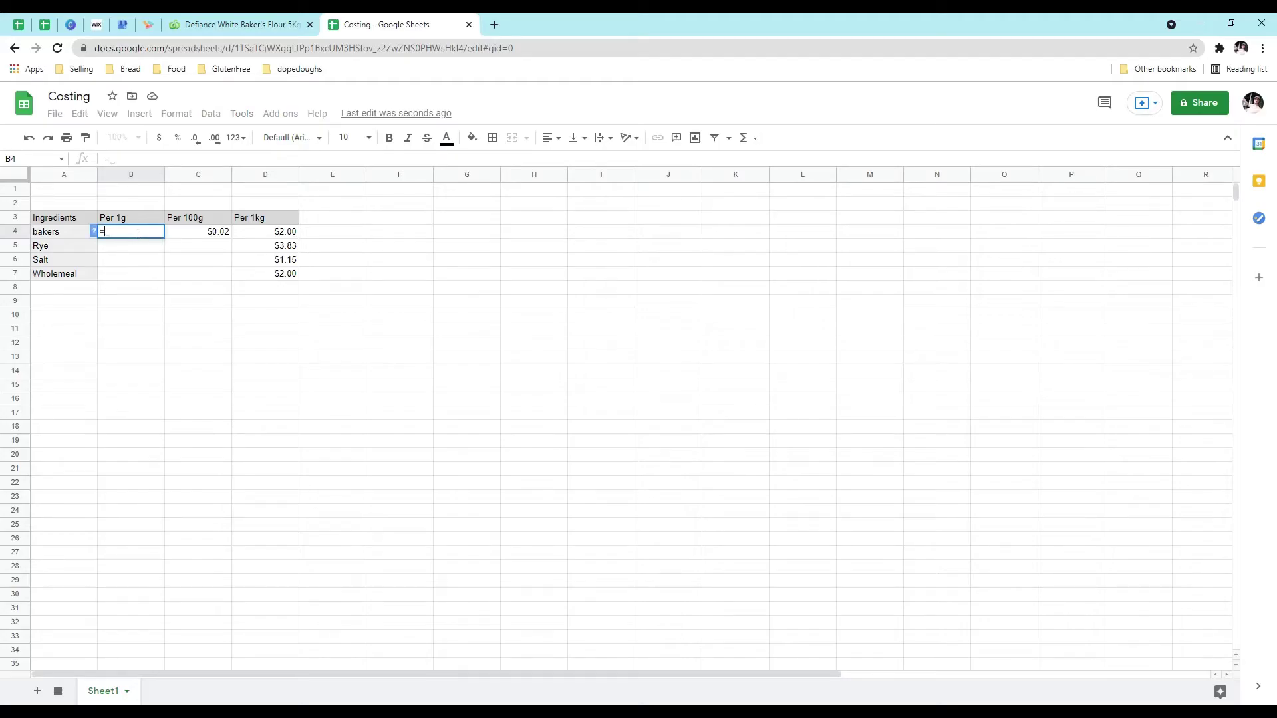
{"action": "left_click", "coordinate": [283, 237]}
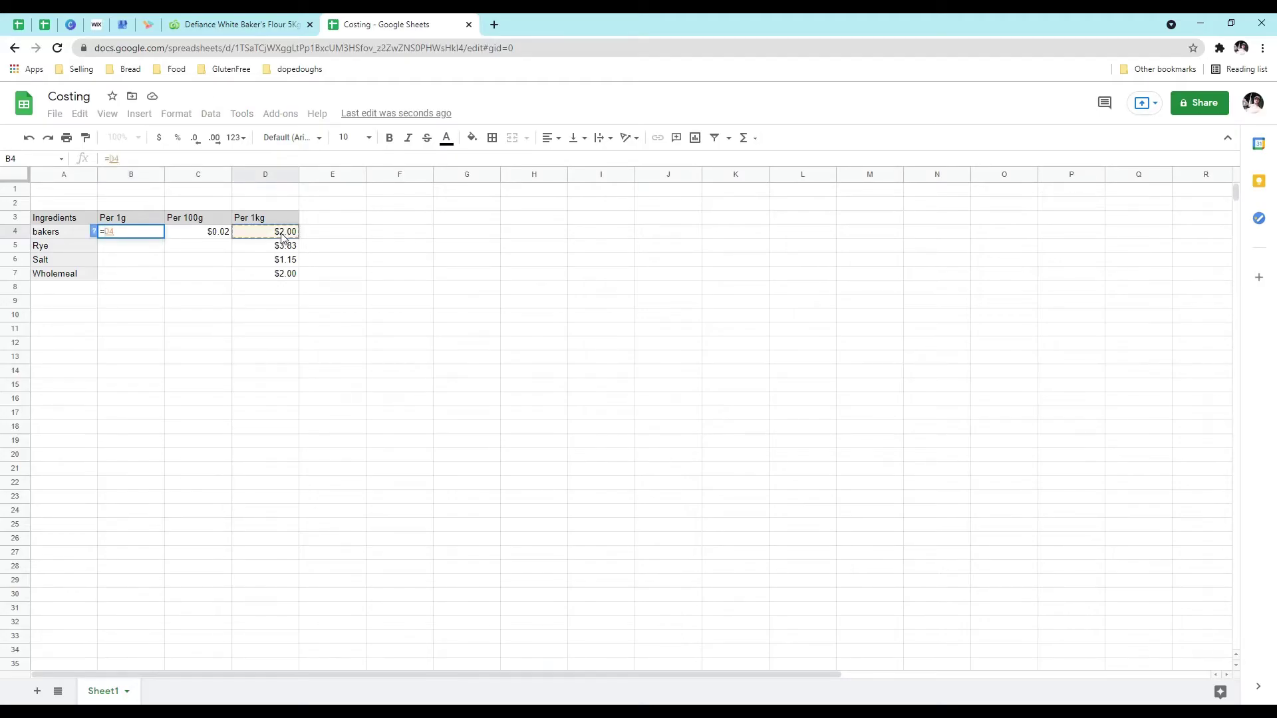
{"action": "type", "text": "/1000"}
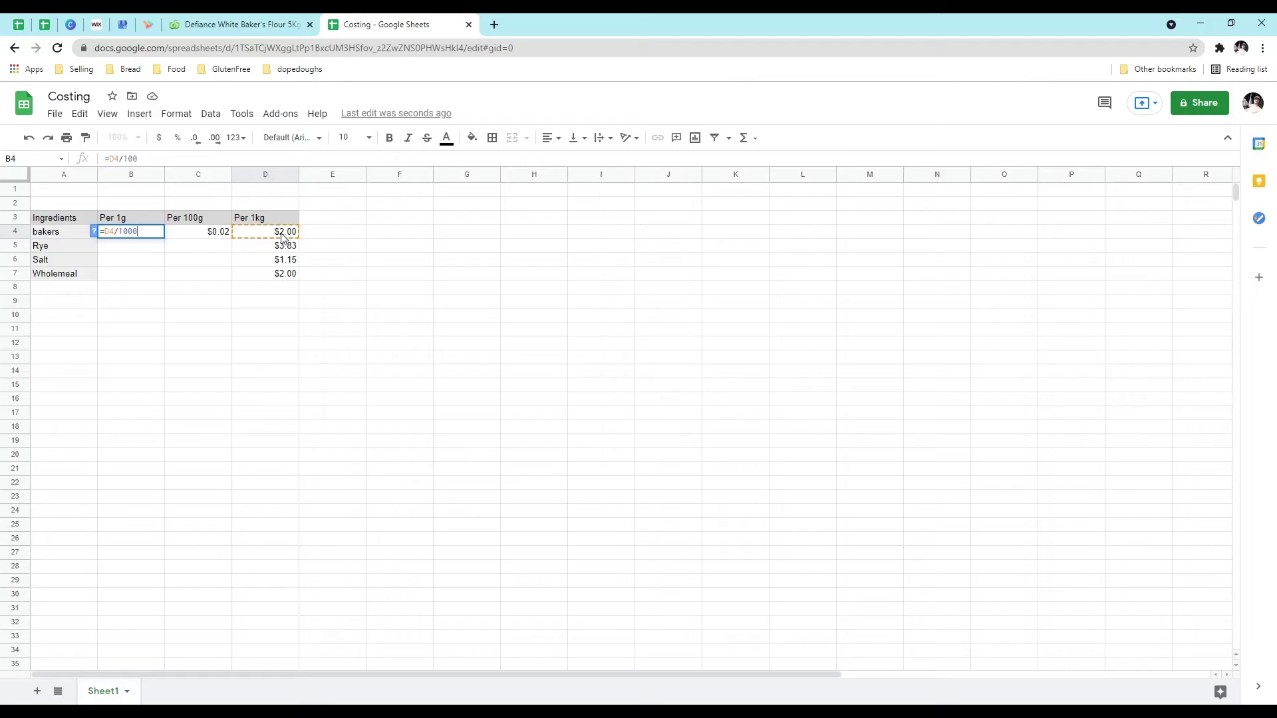
{"action": "key", "text": "Return"}
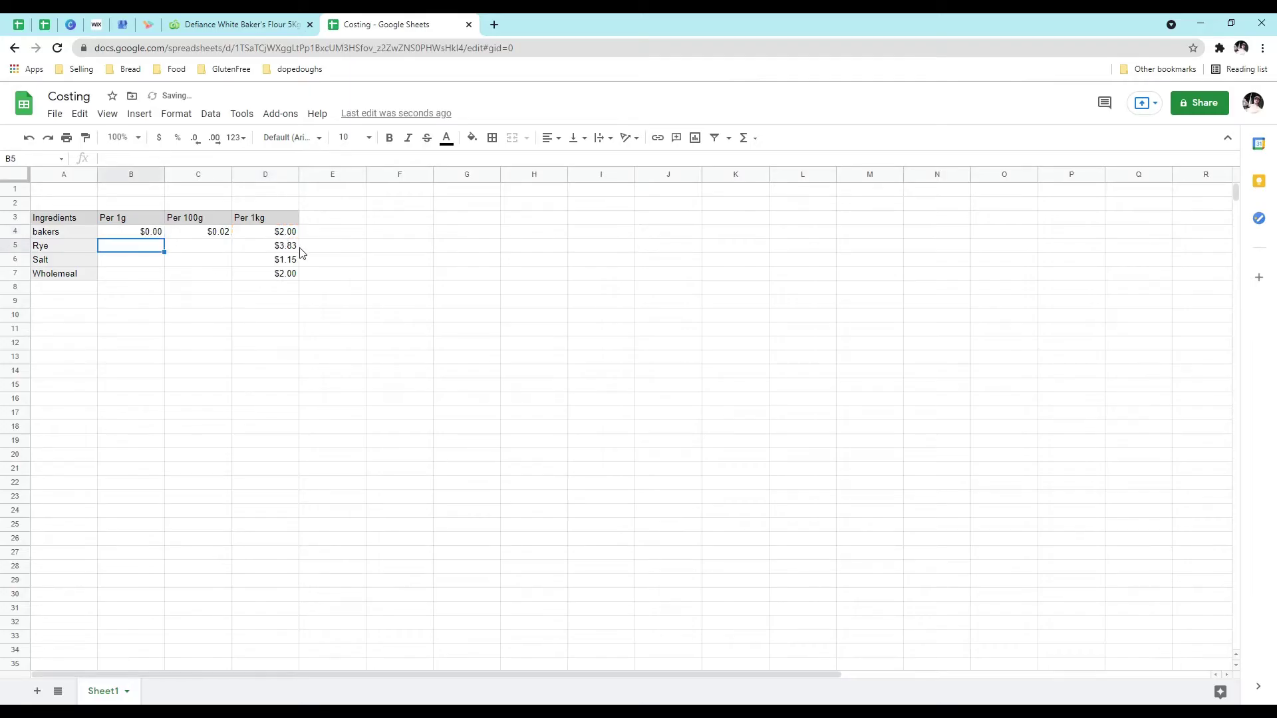
{"action": "left_click", "coordinate": [151, 234]}
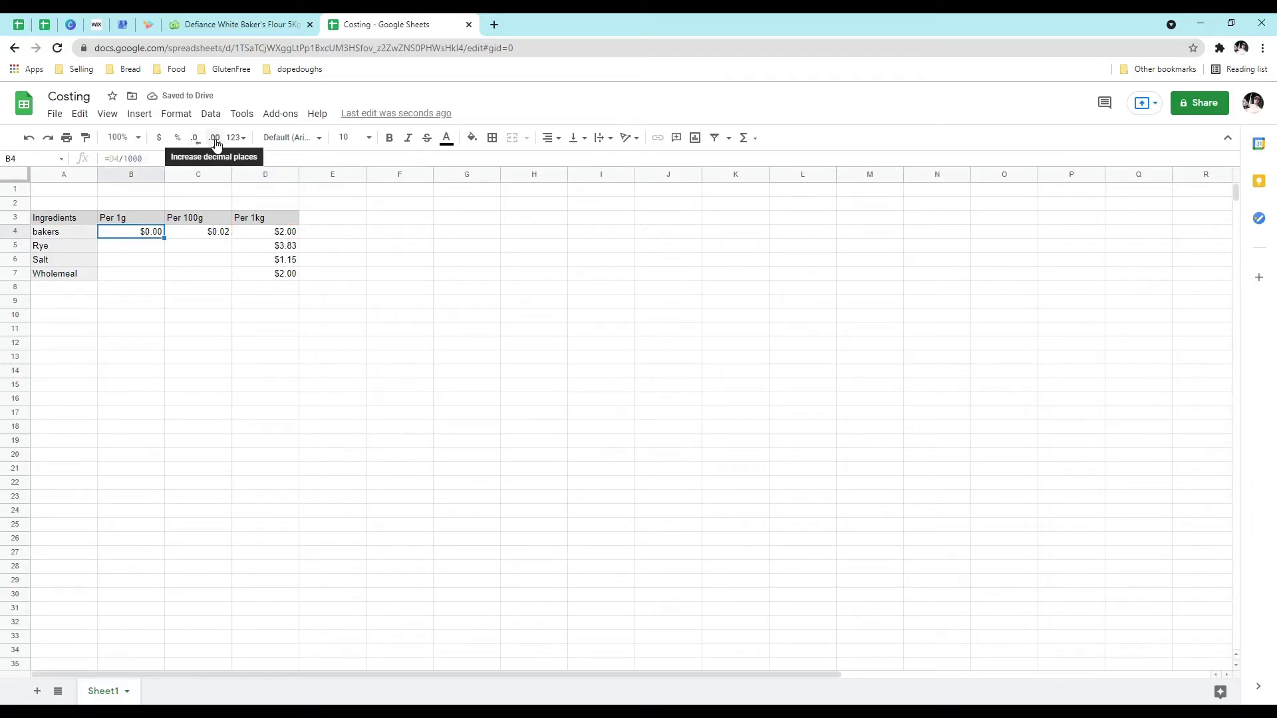
Step: Show per-gram prices to three decimals and fill the B4 and C4 formulas down to row 7
{"action": "left_click", "coordinate": [214, 139]}
{"action": "left_click", "coordinate": [368, 280]}
{"action": "left_click", "coordinate": [216, 234]}
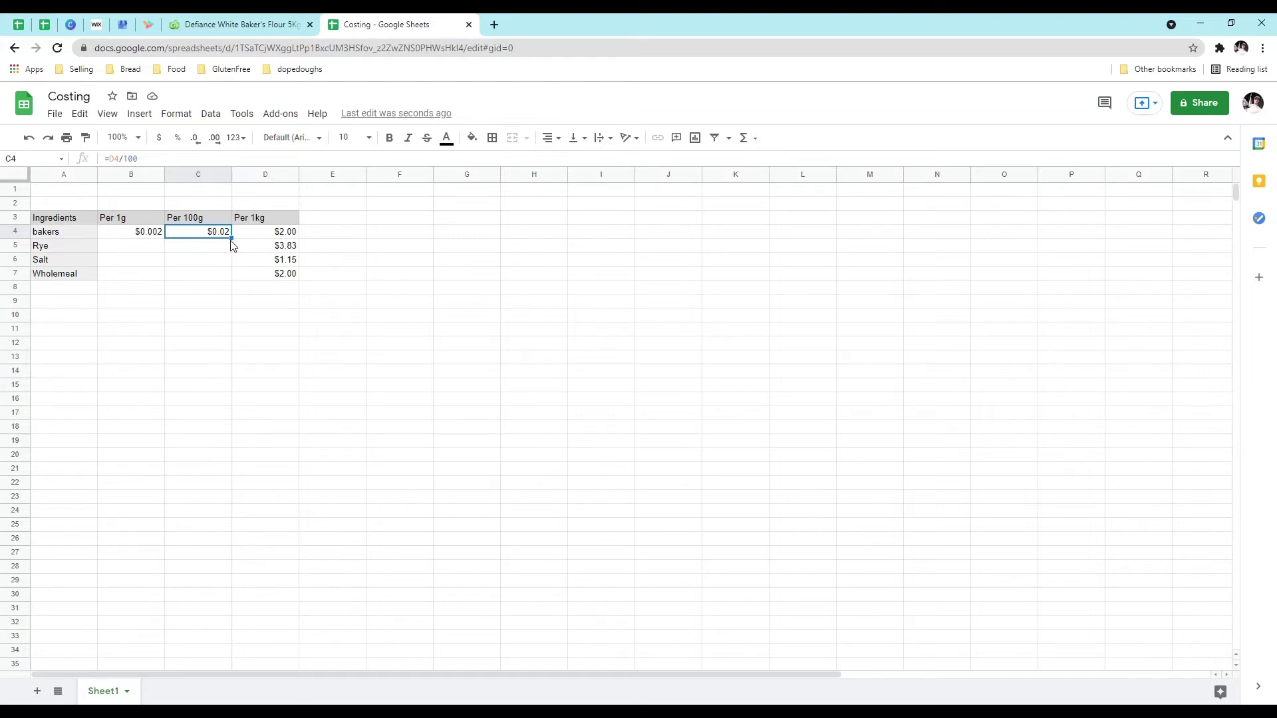
{"action": "left_click_drag", "start_coordinate": [232, 237], "coordinate": [230, 274]}
{"action": "left_click", "coordinate": [153, 237]}
{"action": "left_click_drag", "start_coordinate": [164, 238], "coordinate": [173, 278]}
{"action": "left_click", "coordinate": [466, 259]}
Step: Test the formulas by changing the bakers per-kg price to 3, then restore it to 2
{"action": "left_click", "coordinate": [282, 236]}
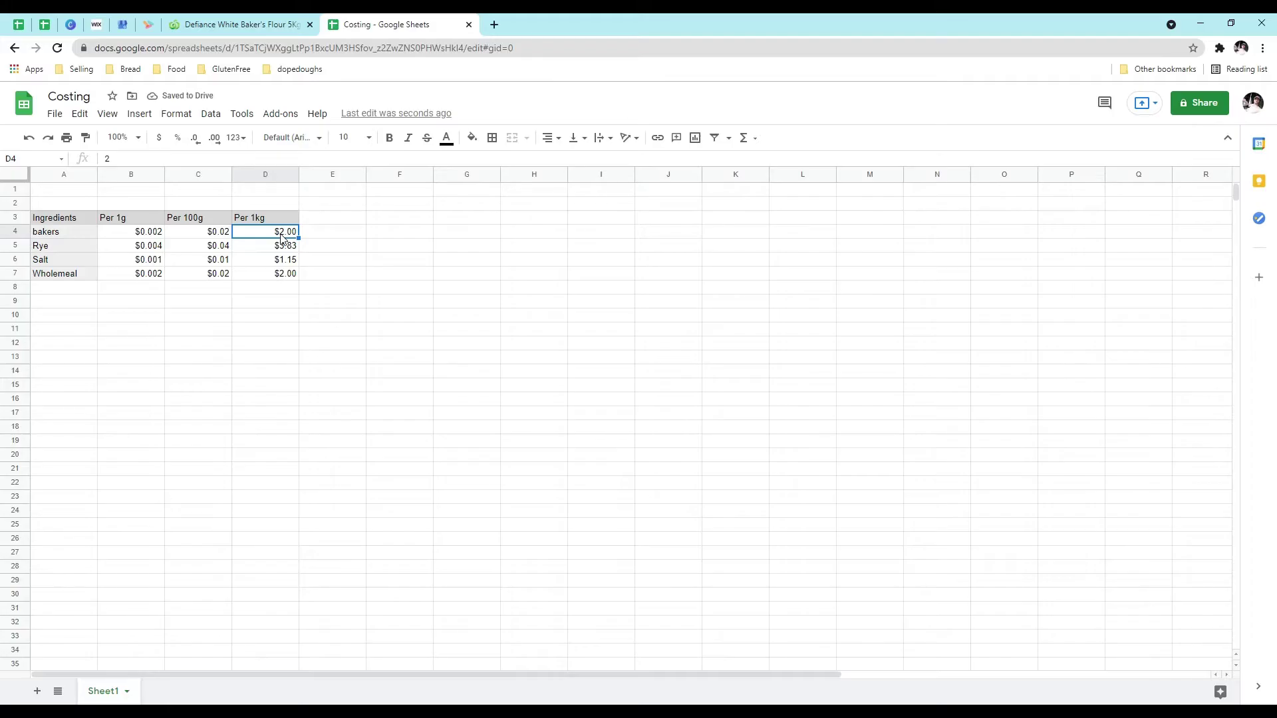
{"action": "type", "text": "3"}
{"action": "left_click", "coordinate": [417, 261]}
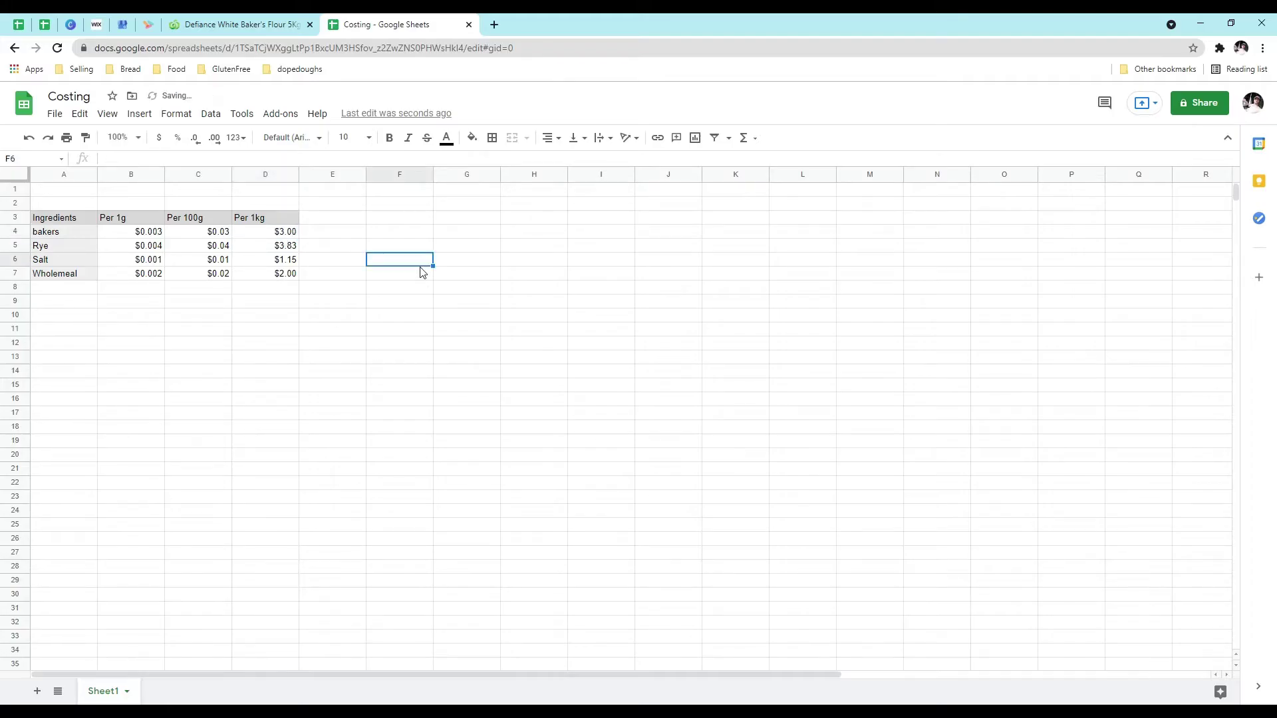
{"action": "left_click", "coordinate": [282, 234]}
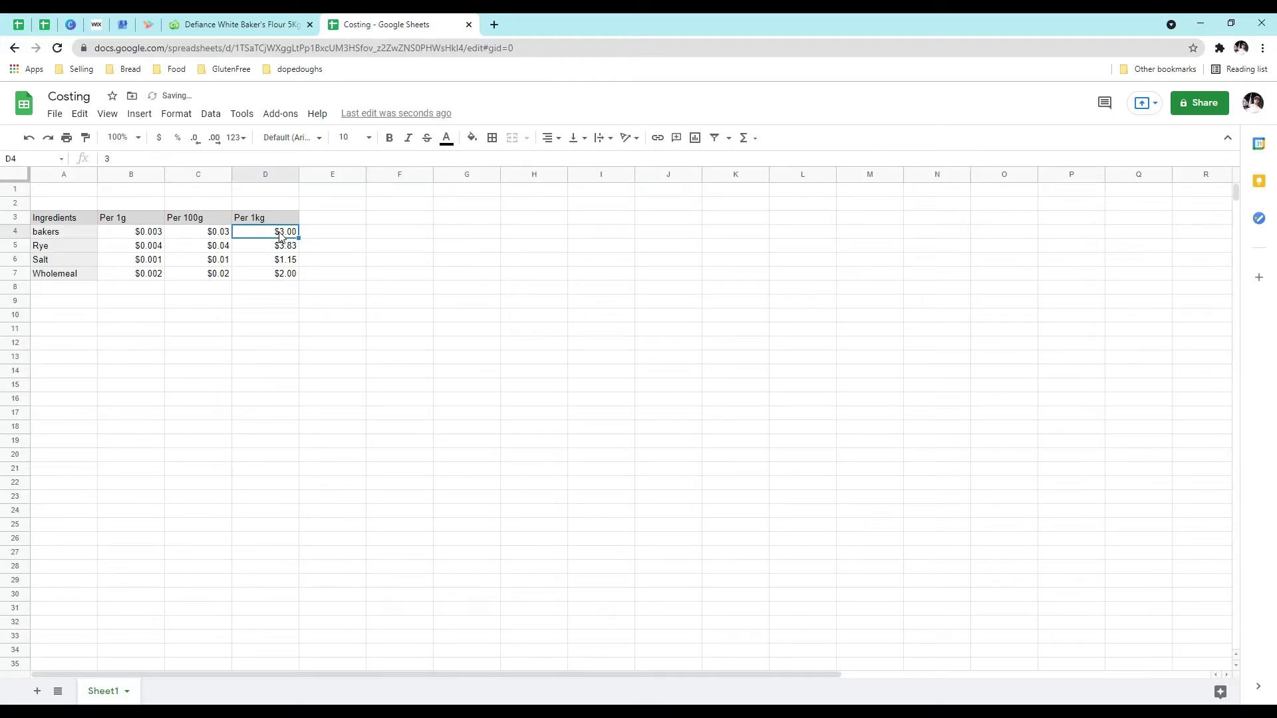
{"action": "type", "text": "2"}
{"action": "left_click", "coordinate": [477, 314]}
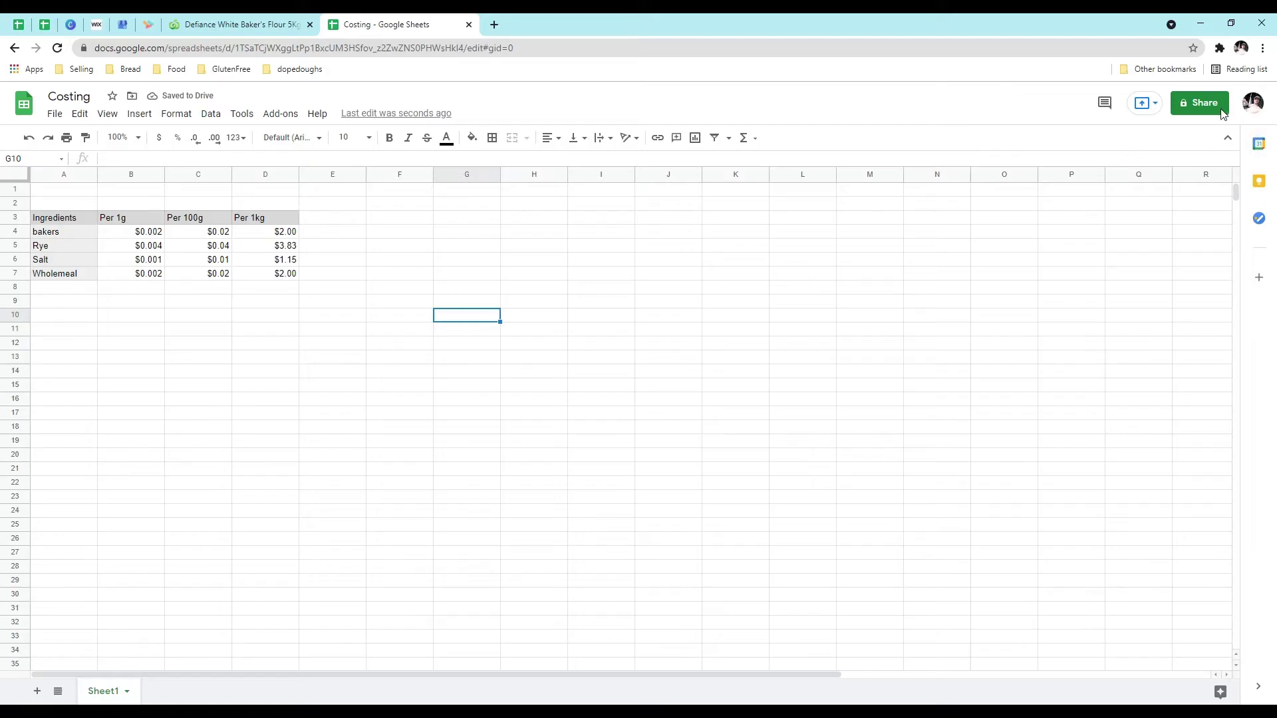
Step: Add a new sheet and name its tab Sourdough bread
{"action": "key", "text": "Return"}
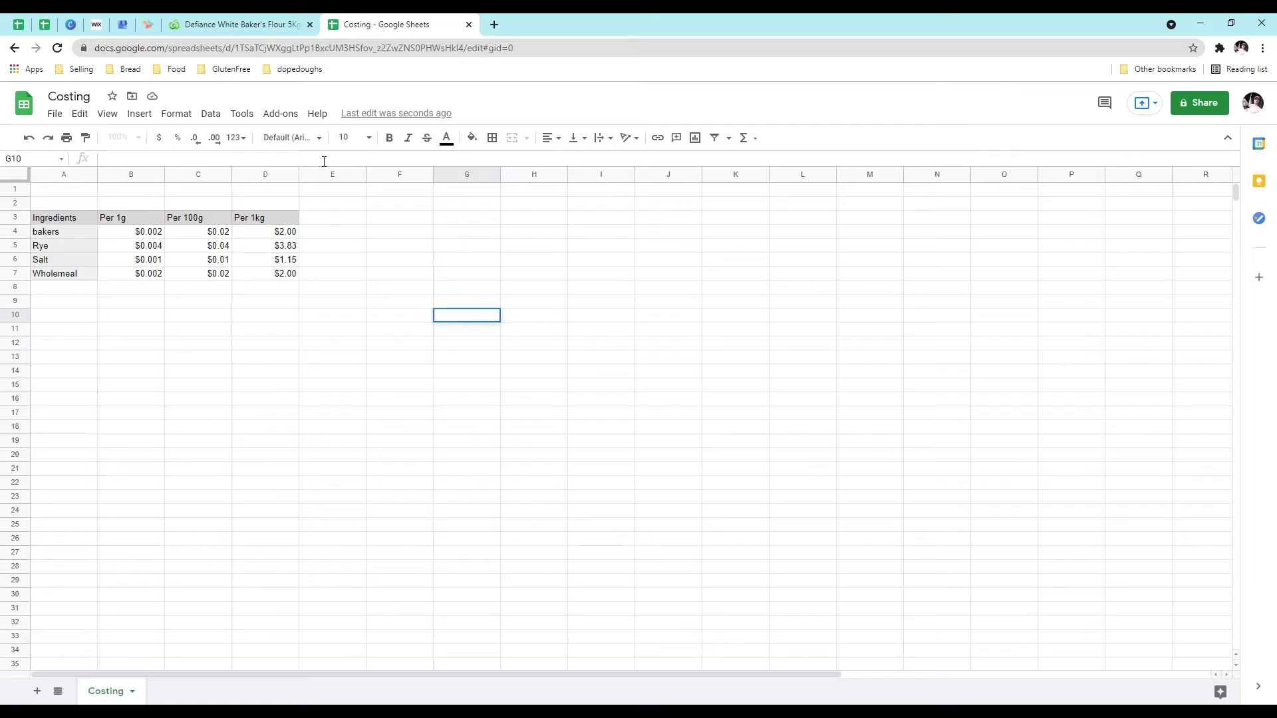
{"action": "left_click", "coordinate": [38, 691]}
{"action": "right_click", "coordinate": [176, 694]}
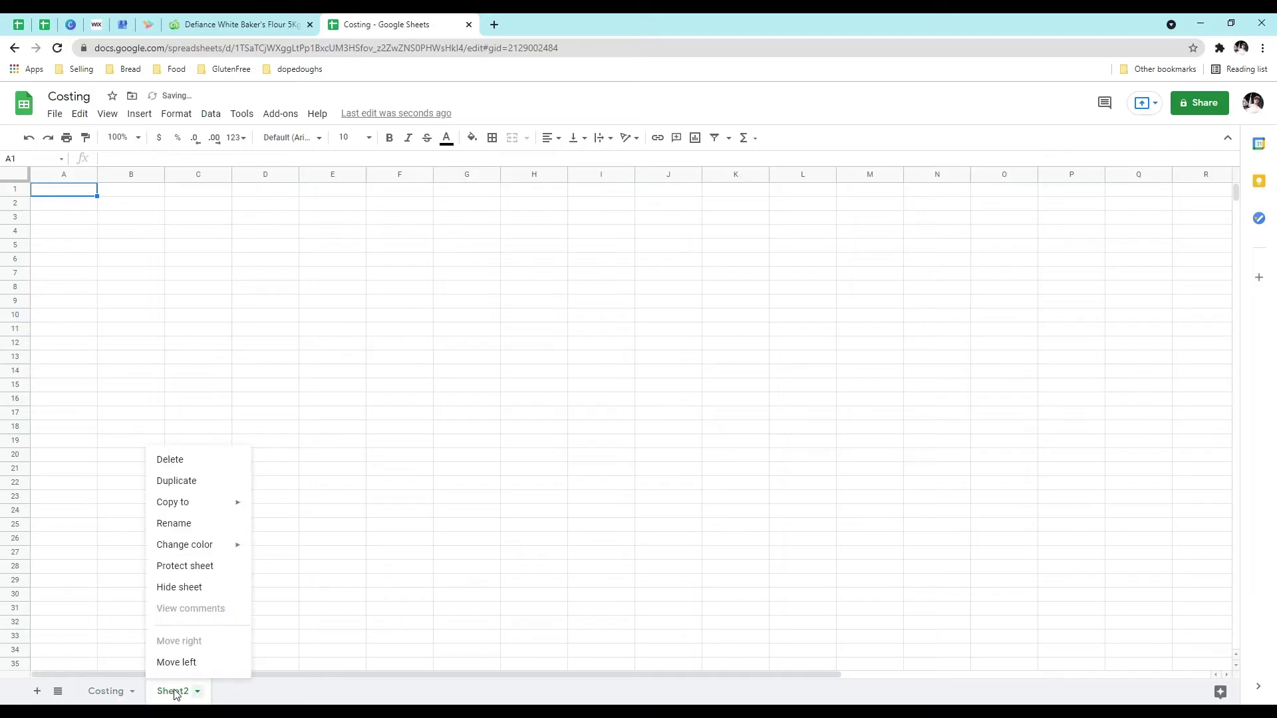
{"action": "left_click", "coordinate": [208, 525]}
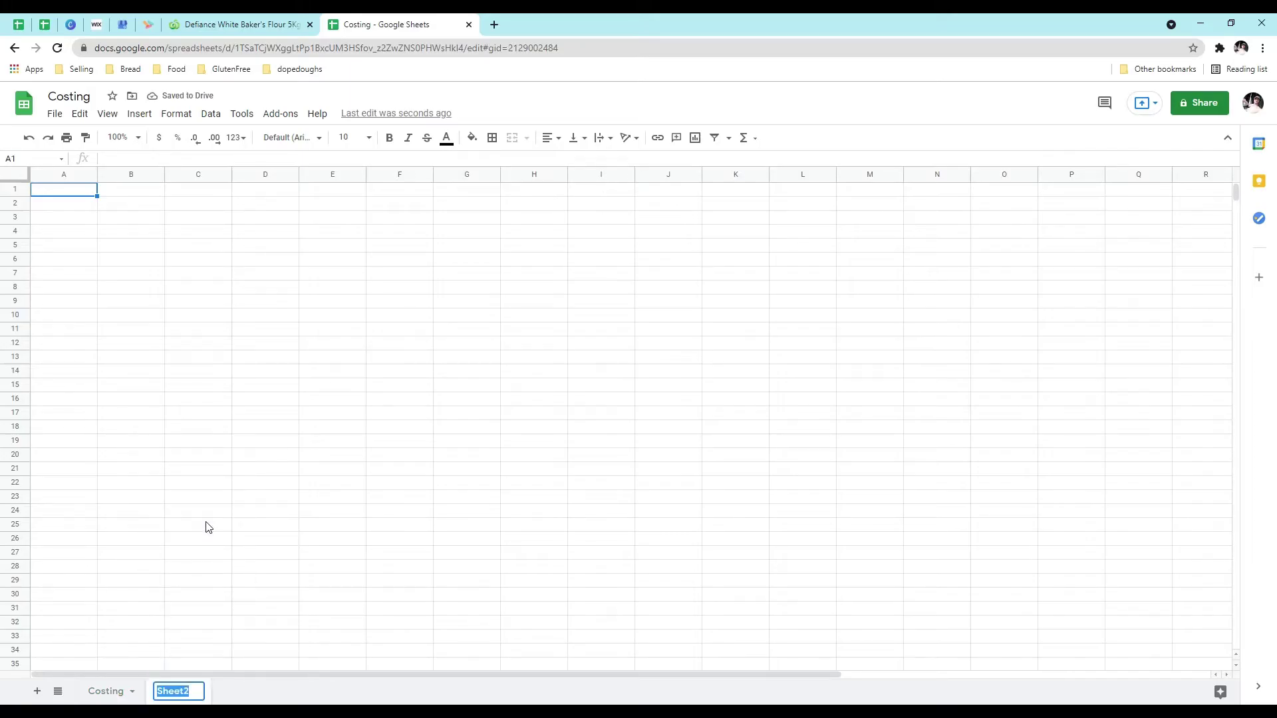
{"action": "type", "text": "Sourdough"}
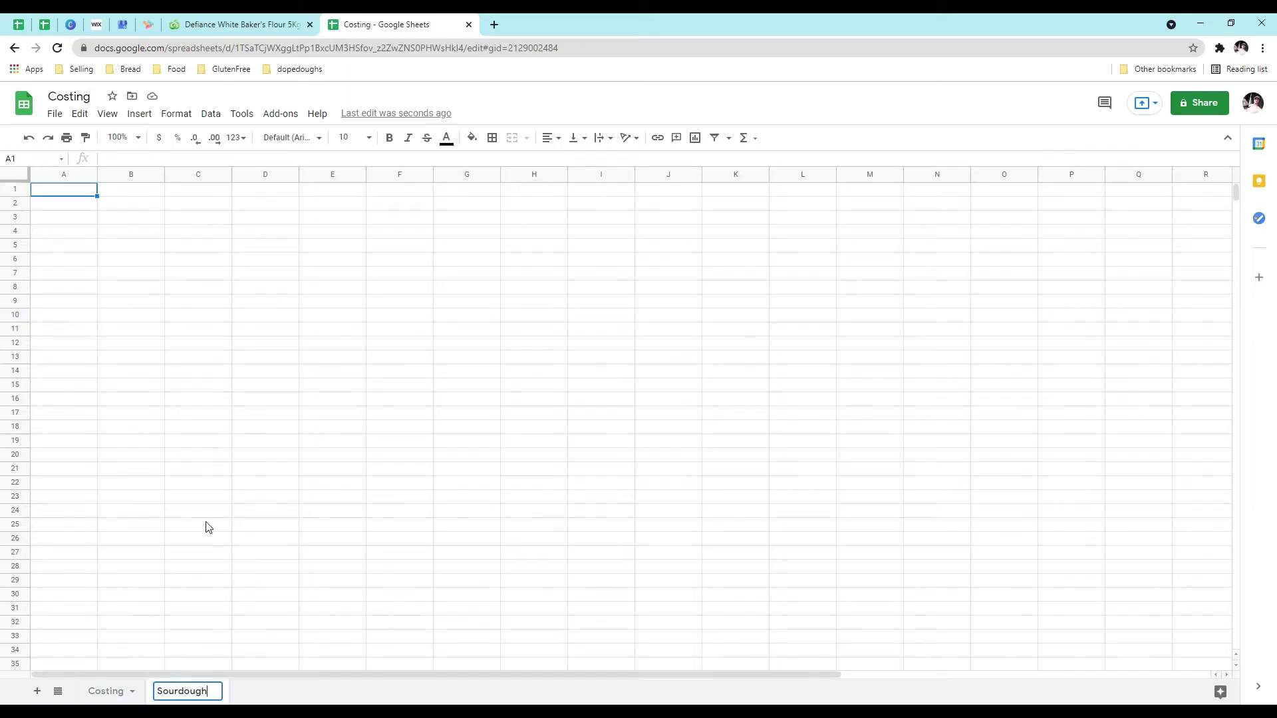
{"action": "type", "text": " bread"}
{"action": "left_click", "coordinate": [226, 538]}
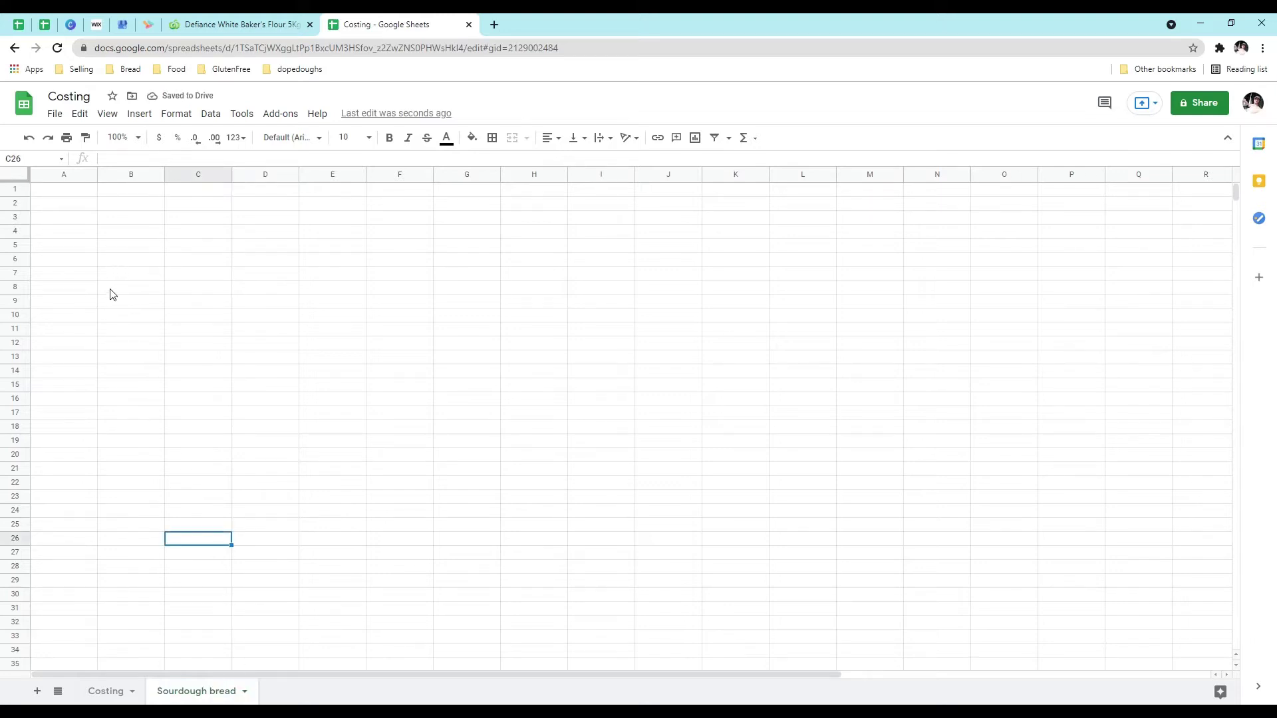
Step: Shade the title row A3:D3 light green and the header row A4:D4 light grey
{"action": "left_click_drag", "start_coordinate": [78, 219], "coordinate": [248, 225]}
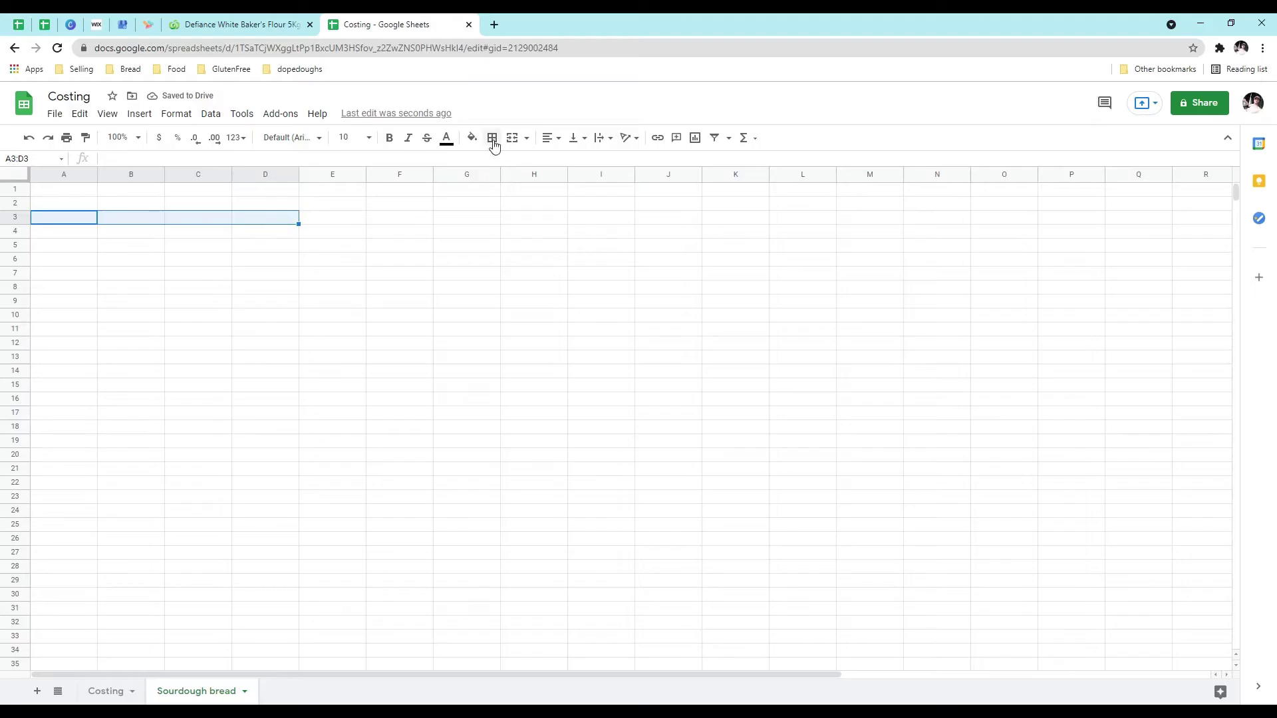
{"action": "left_click", "coordinate": [472, 138]}
{"action": "left_click", "coordinate": [536, 227]}
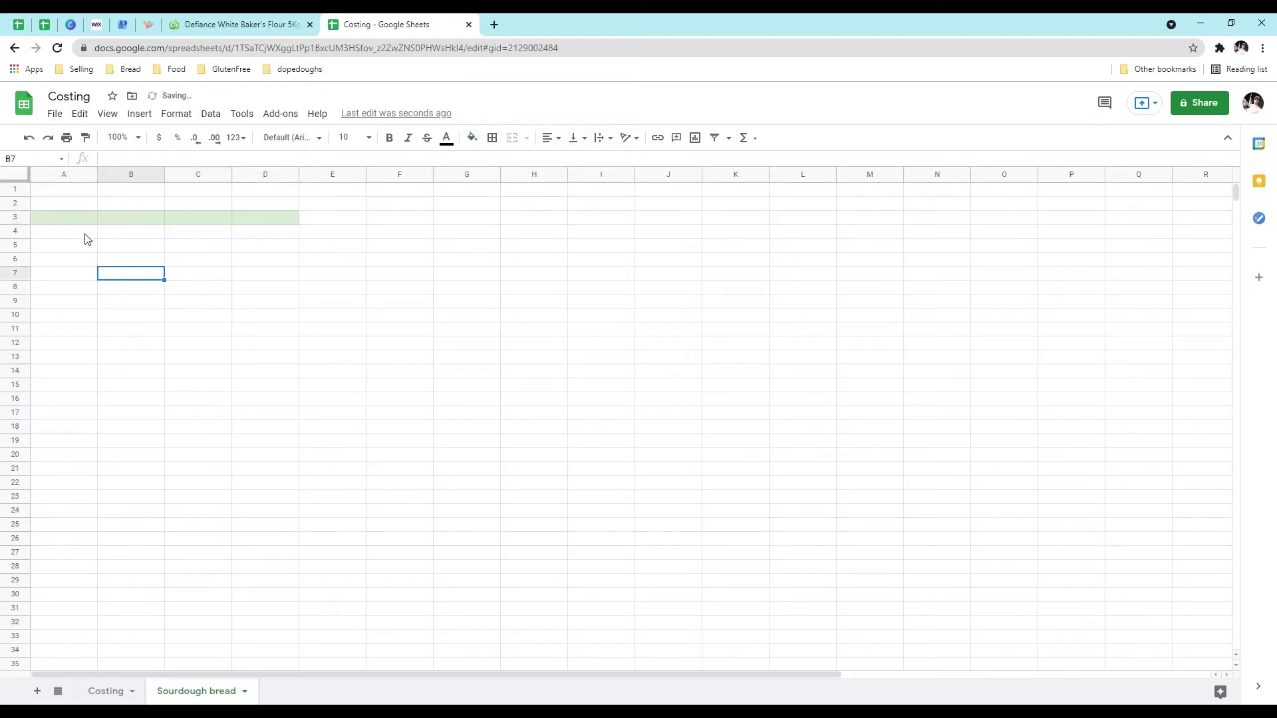
{"action": "left_click_drag", "start_coordinate": [83, 232], "coordinate": [242, 233]}
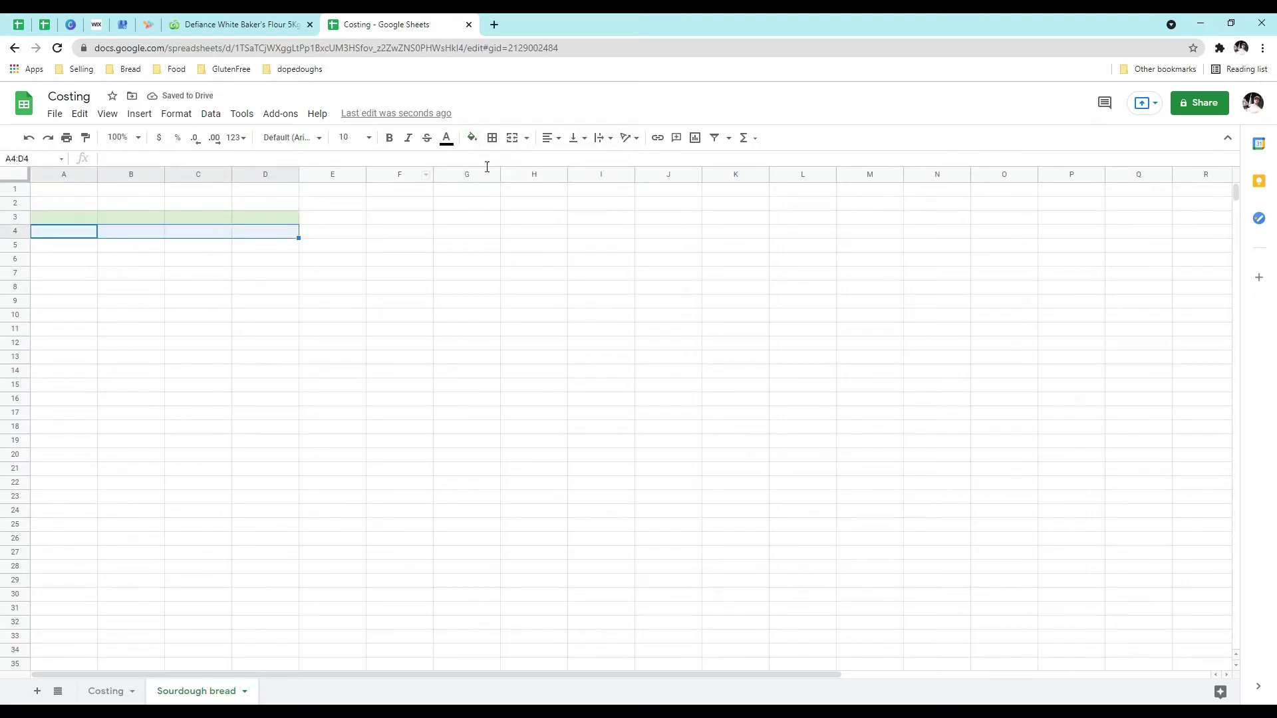
{"action": "left_click", "coordinate": [481, 141]}
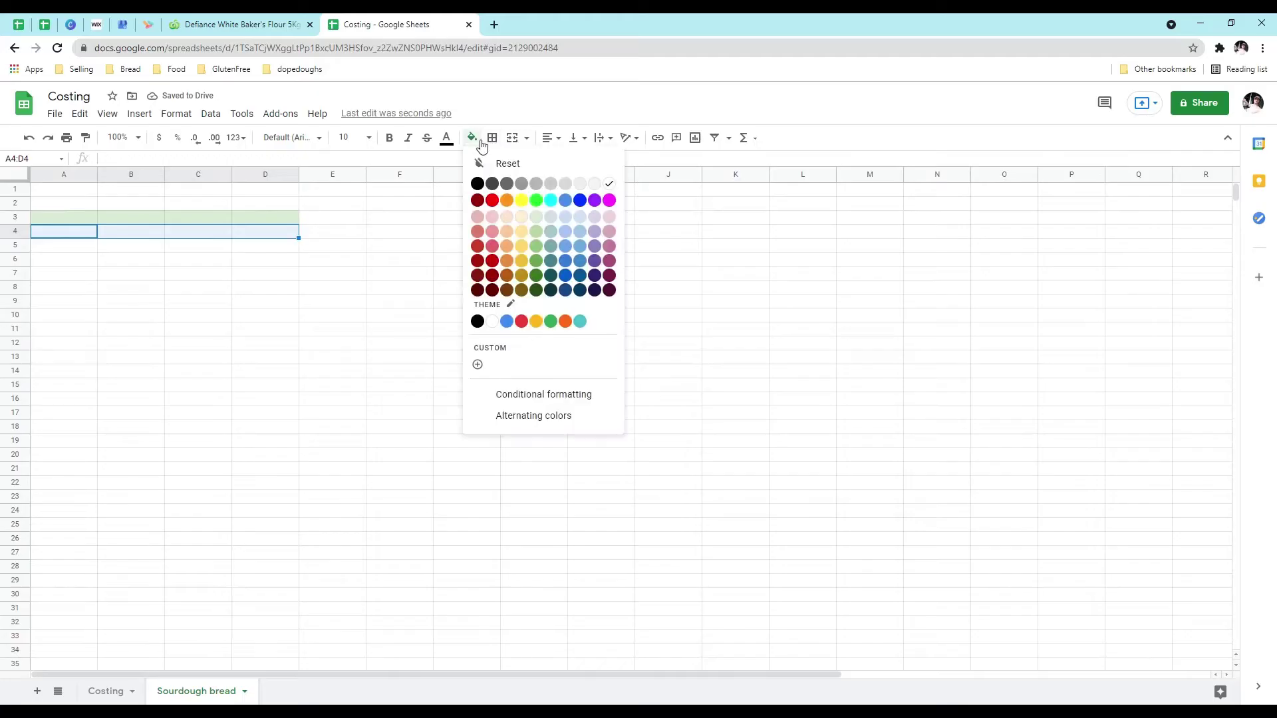
{"action": "left_click", "coordinate": [578, 186]}
{"action": "left_click", "coordinate": [289, 352]}
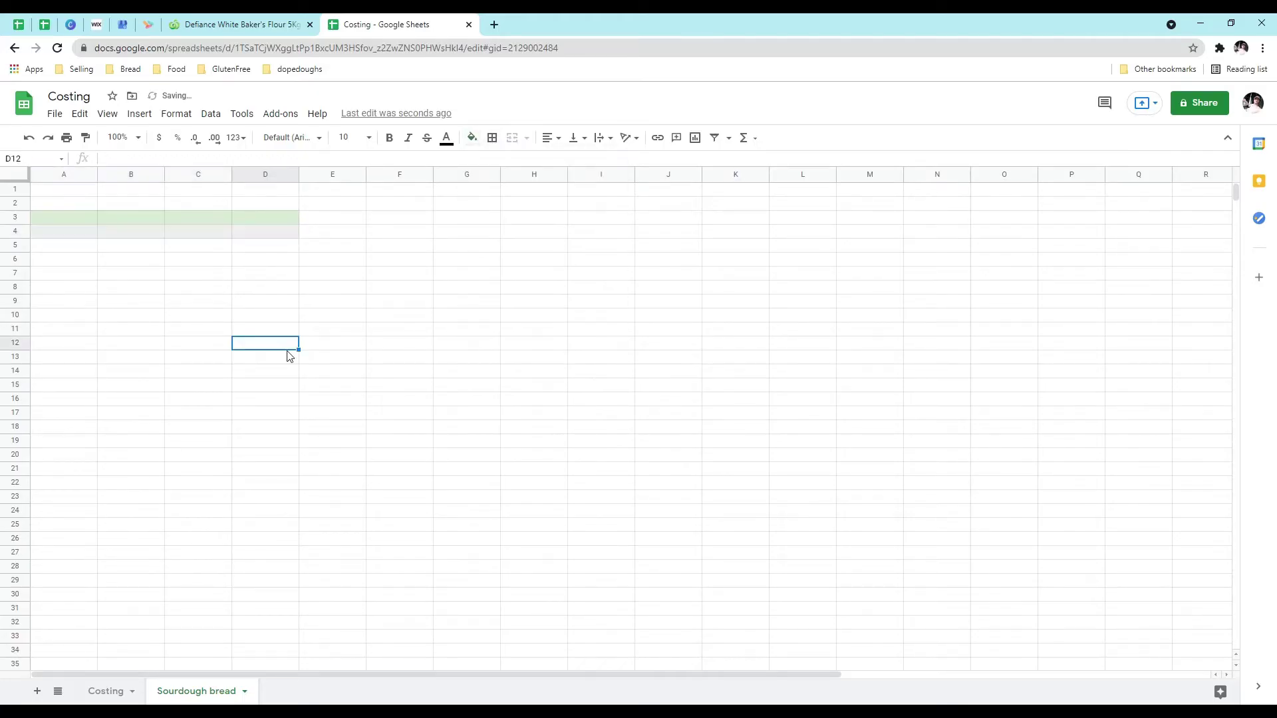
{"action": "left_click", "coordinate": [74, 233]}
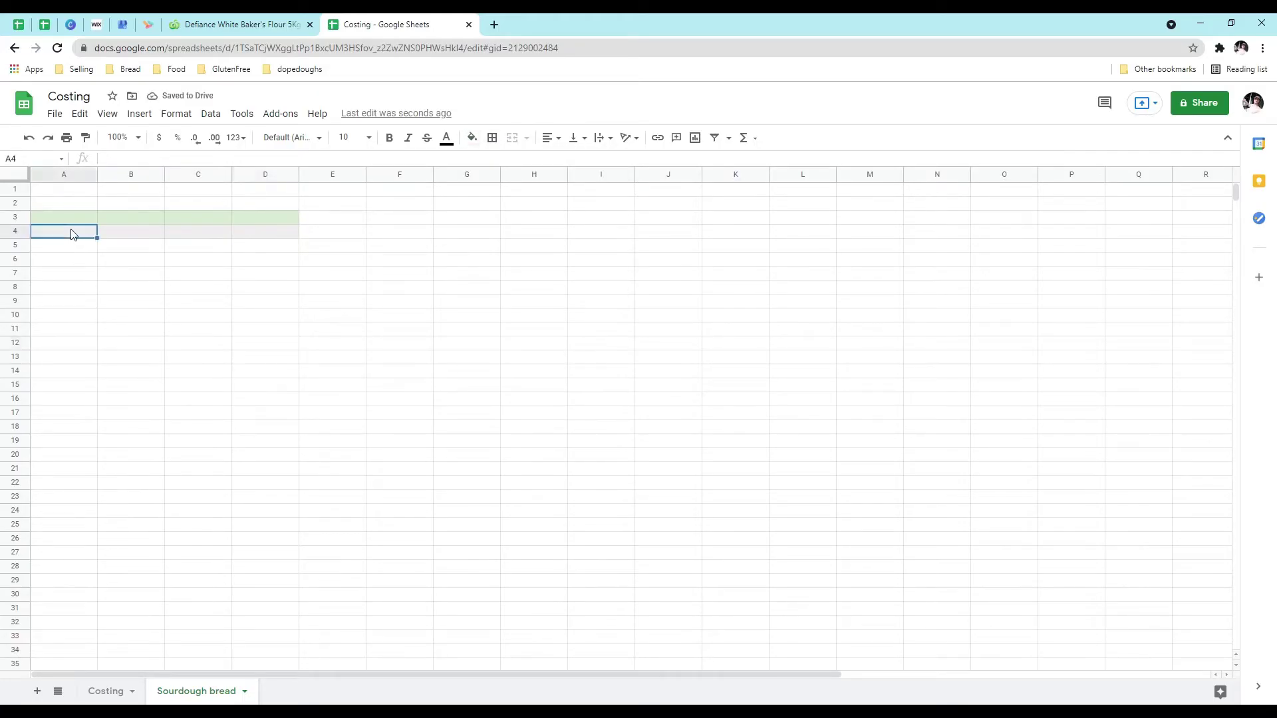
{"action": "key", "text": "Tab"}
{"action": "type", "text": "P"}
{"action": "key", "text": "Escape"}
{"action": "left_click", "coordinate": [80, 218]}
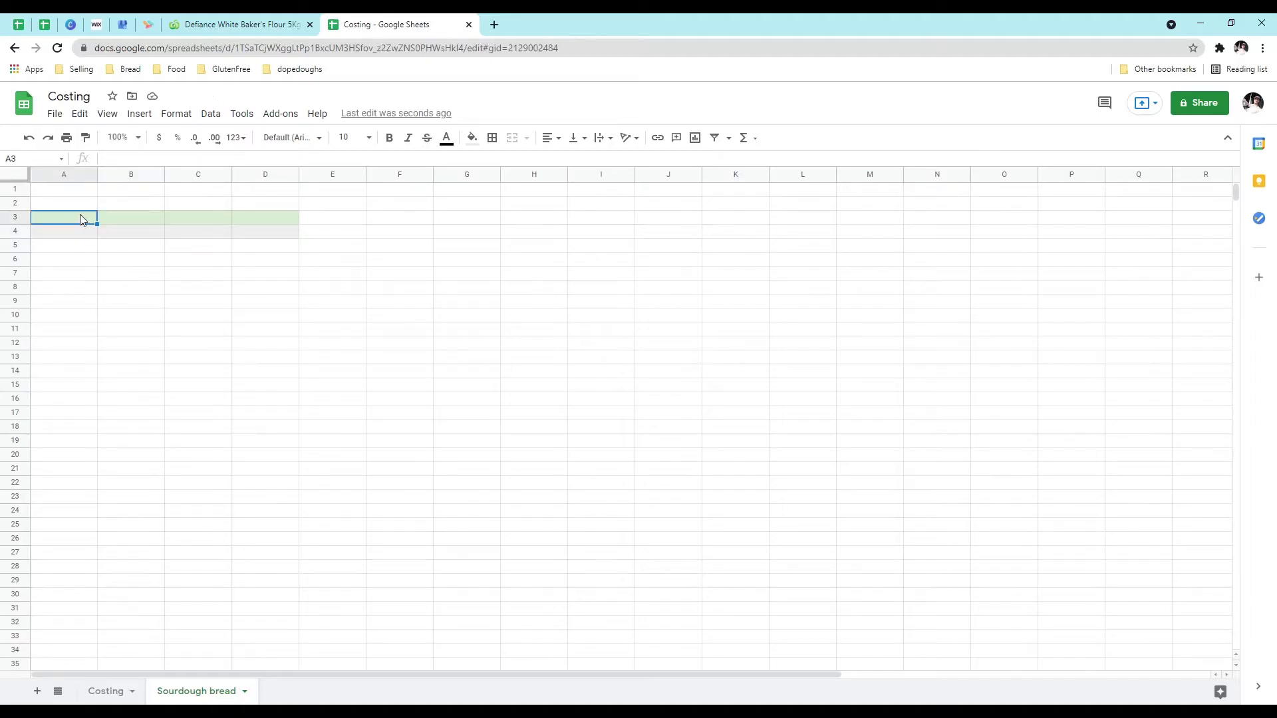
Step: Title A3 Sourdough and enter headers Price per g, Gty and Cost in B4:D4
{"action": "type", "text": "Sourdough"}
{"action": "left_click", "coordinate": [109, 238]}
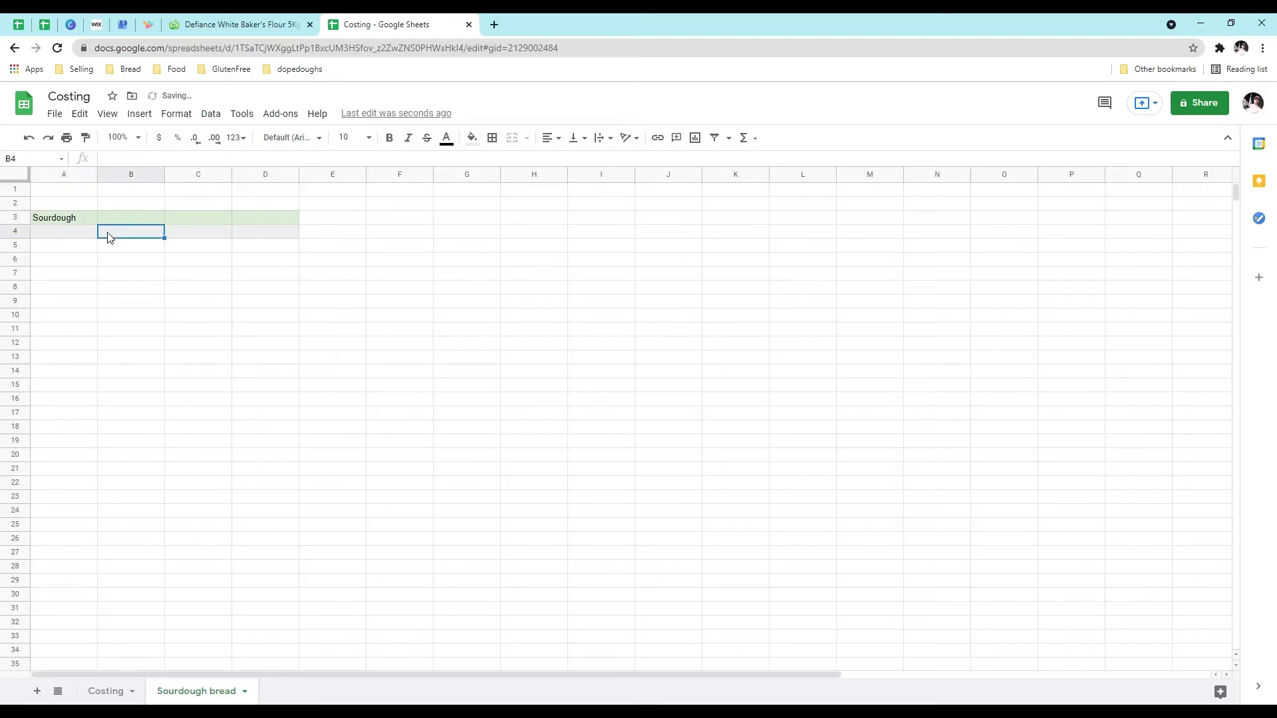
{"action": "type", "text": "Price per g"}
{"action": "key", "text": "Tab"}
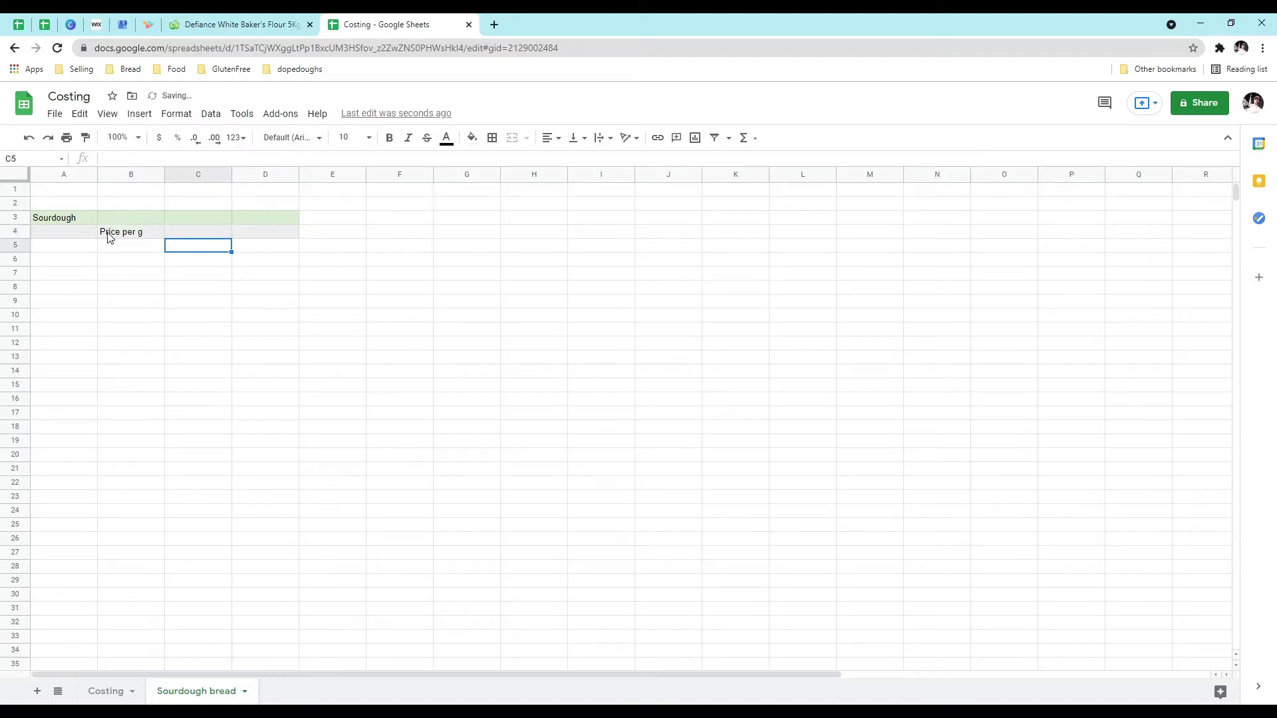
{"action": "key", "text": "Right"}
{"action": "key", "text": "Left"}
{"action": "type", "text": "G"}
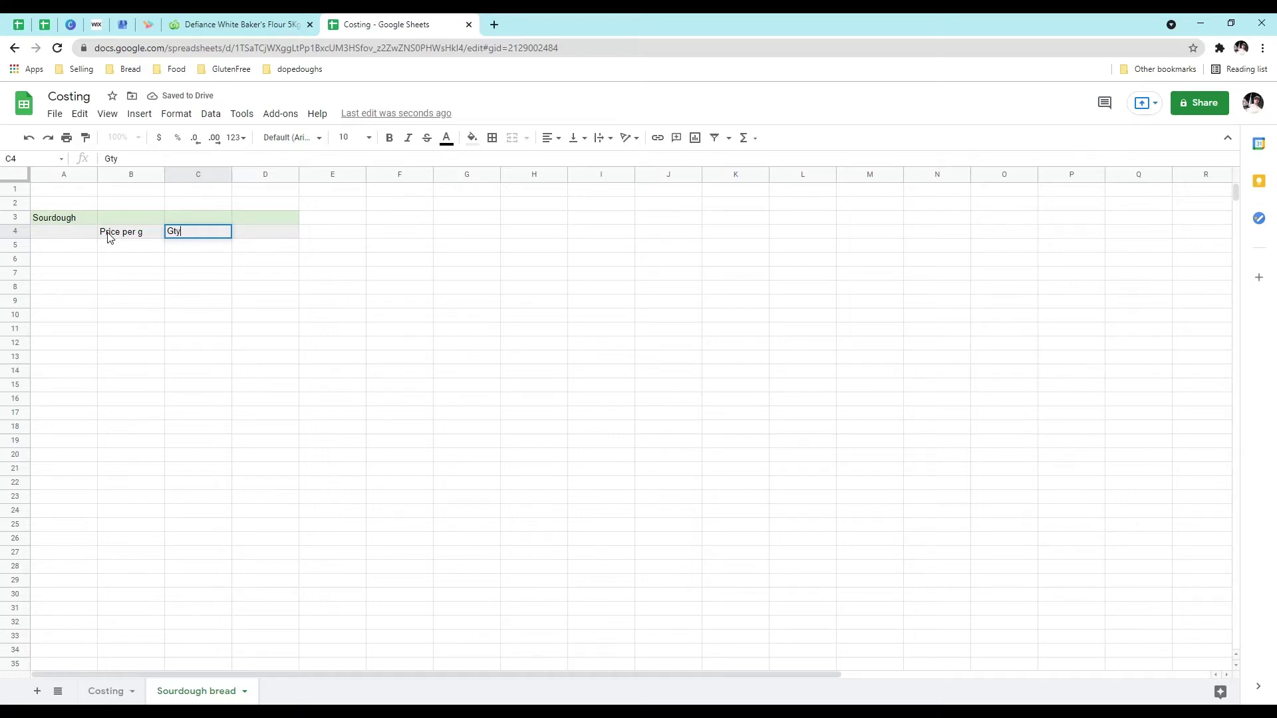
{"action": "key", "text": "Tab"}
{"action": "type", "text": "C"}
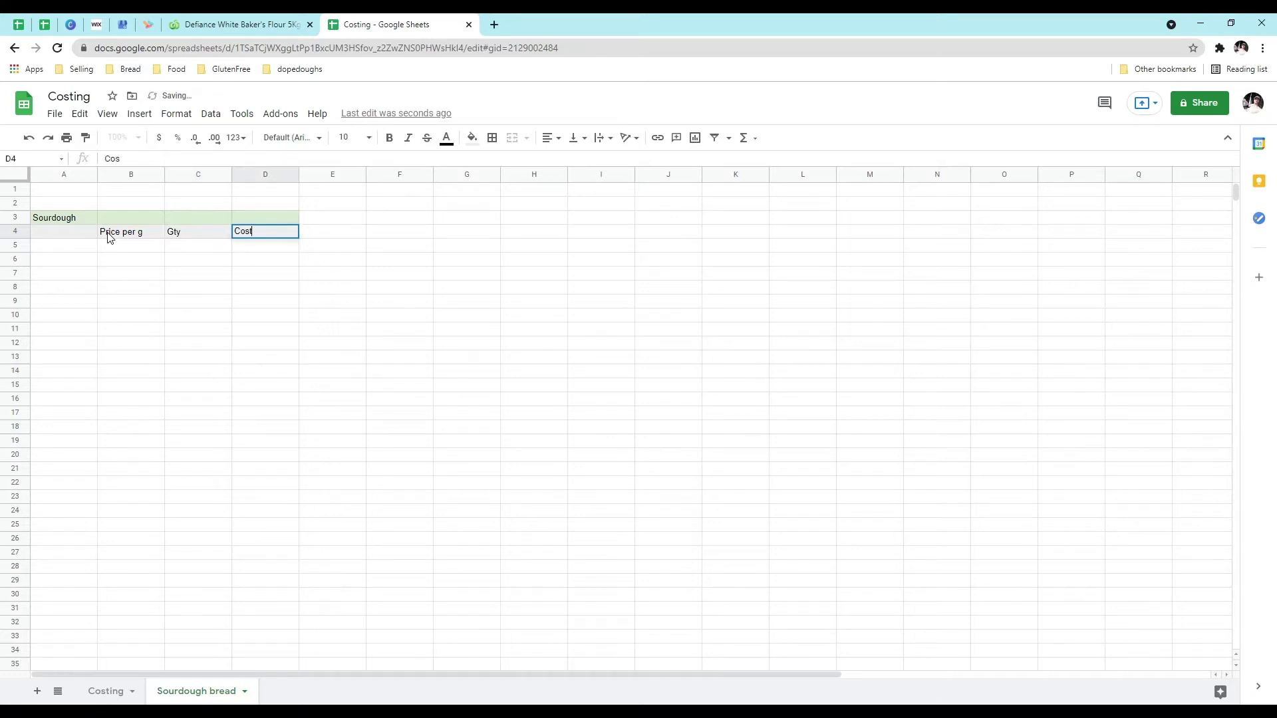
{"action": "key", "text": "Return"}
Step: List Bakers, Rye, Salt and Wholemeal down A5:A8
{"action": "key", "text": "Left"}
{"action": "key", "text": "Left"}
{"action": "key", "text": "Left"}
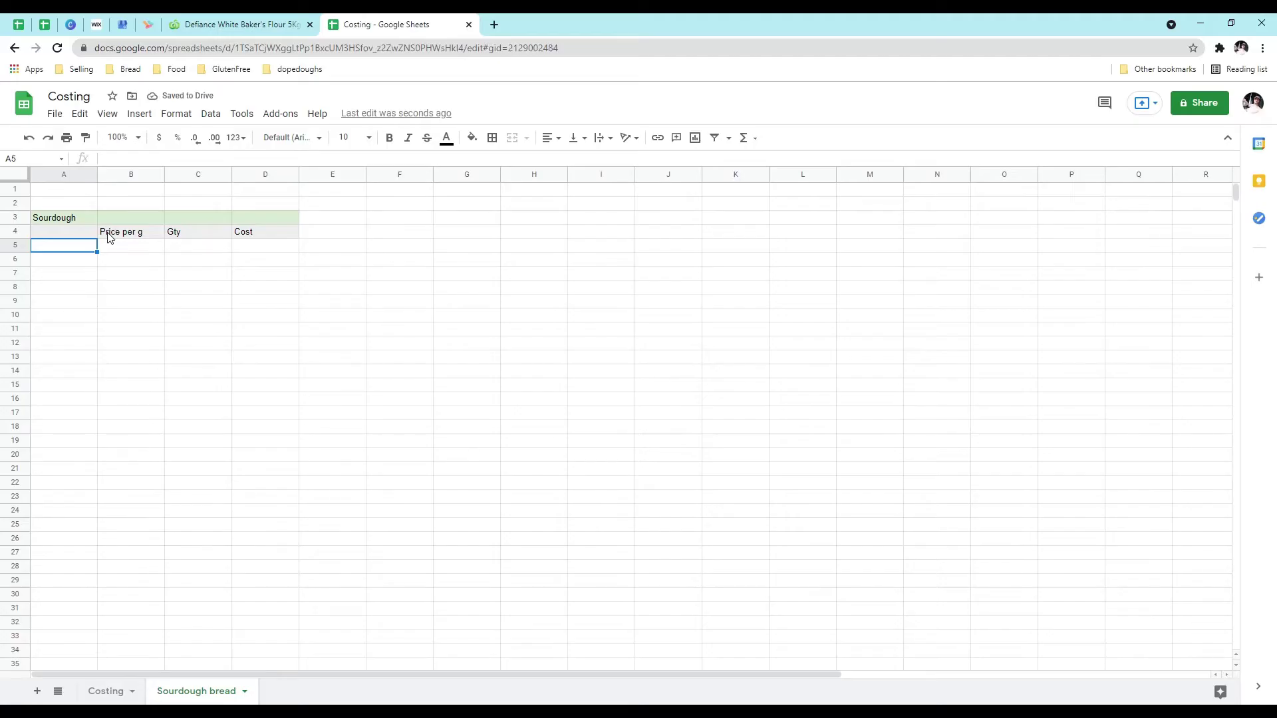
{"action": "type", "text": "Bakers"}
{"action": "key", "text": "Return"}
{"action": "type", "text": "Rye"}
{"action": "key", "text": "Return"}
{"action": "type", "text": "Salt"}
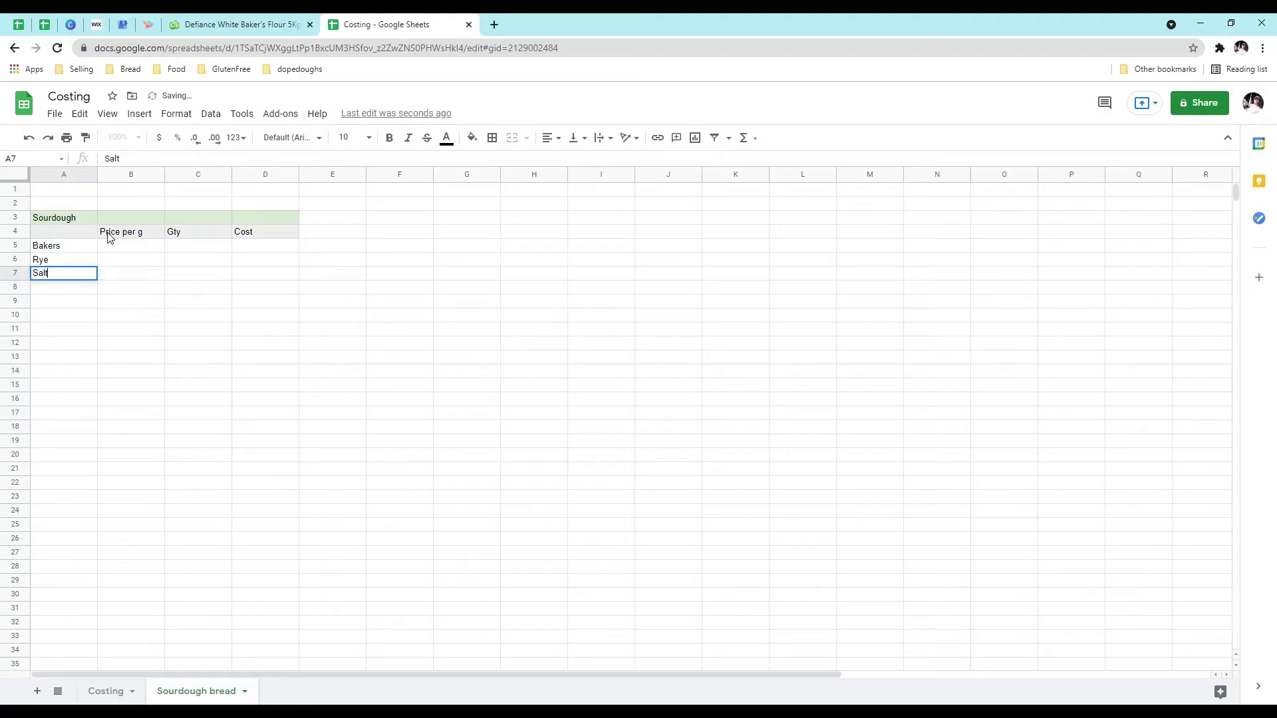
{"action": "key", "text": "Return"}
{"action": "type", "text": "Wholemeal"}
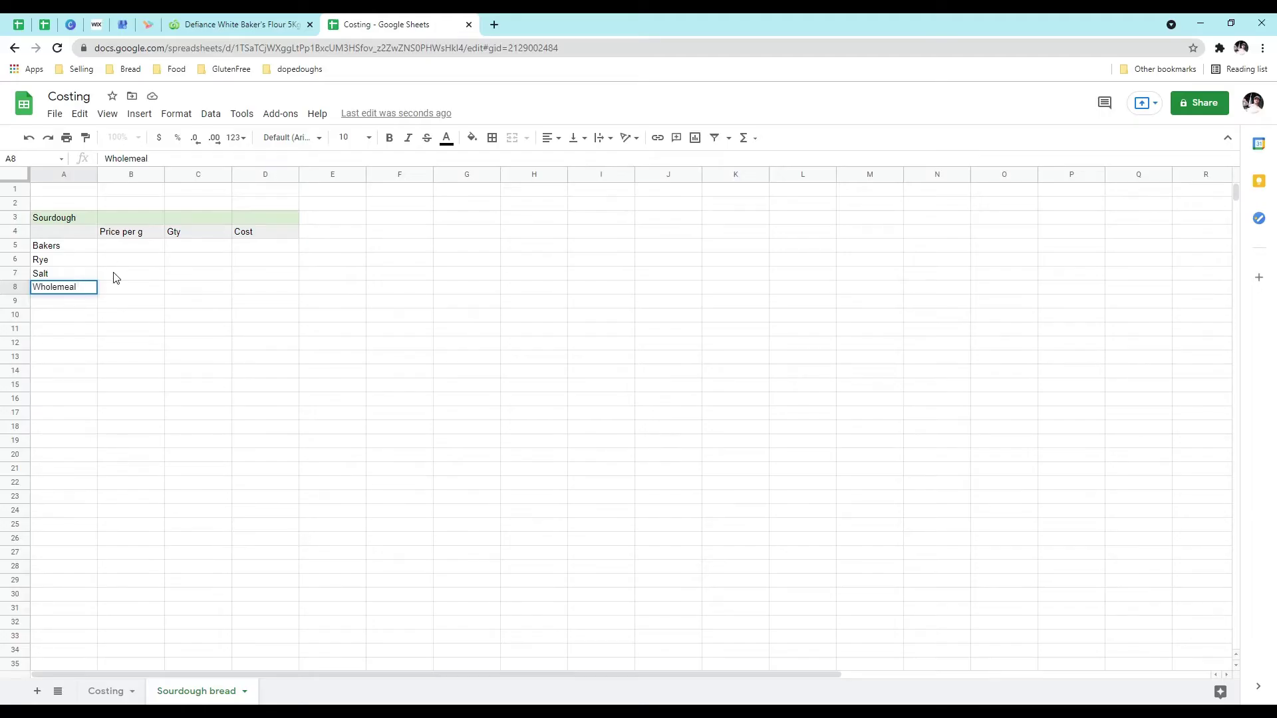
Step: Correct the mistyped quantity header in C4 to 'qty'
{"action": "left_click", "coordinate": [181, 249]}
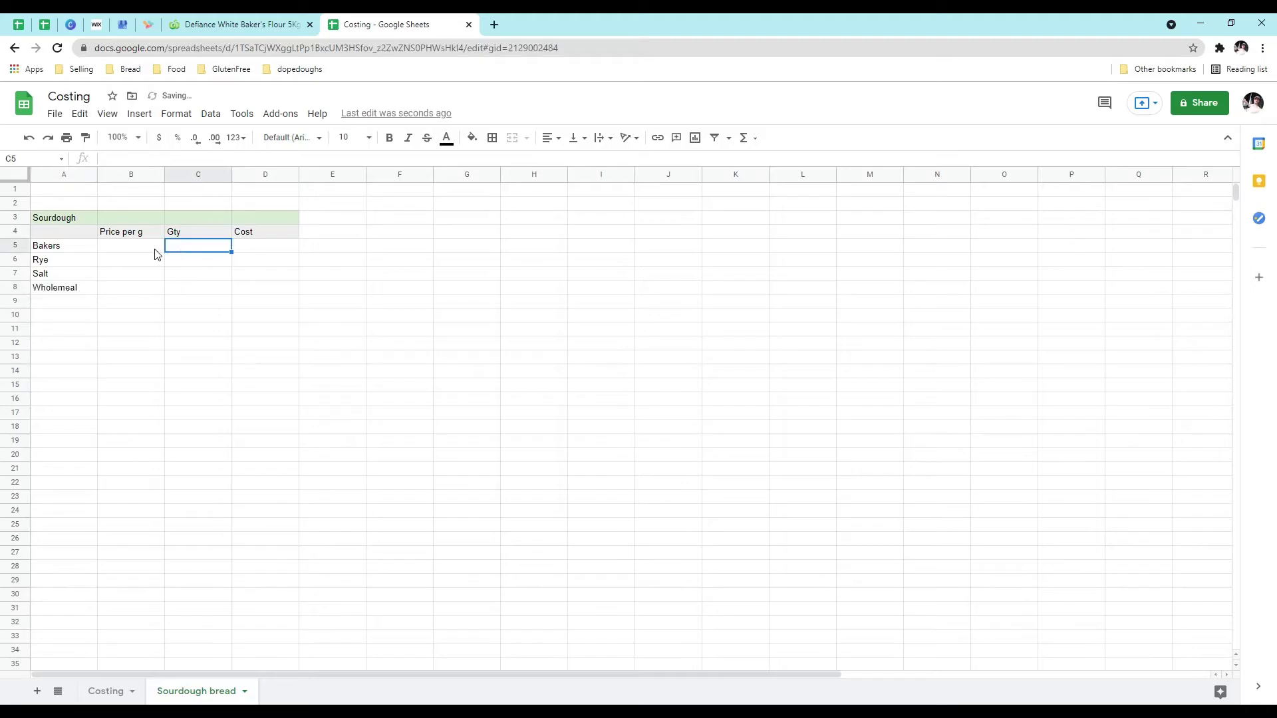
{"action": "left_click", "coordinate": [183, 233]}
{"action": "left_click", "coordinate": [108, 159]}
{"action": "key", "text": "BackSpace"}
{"action": "type", "text": "q"}
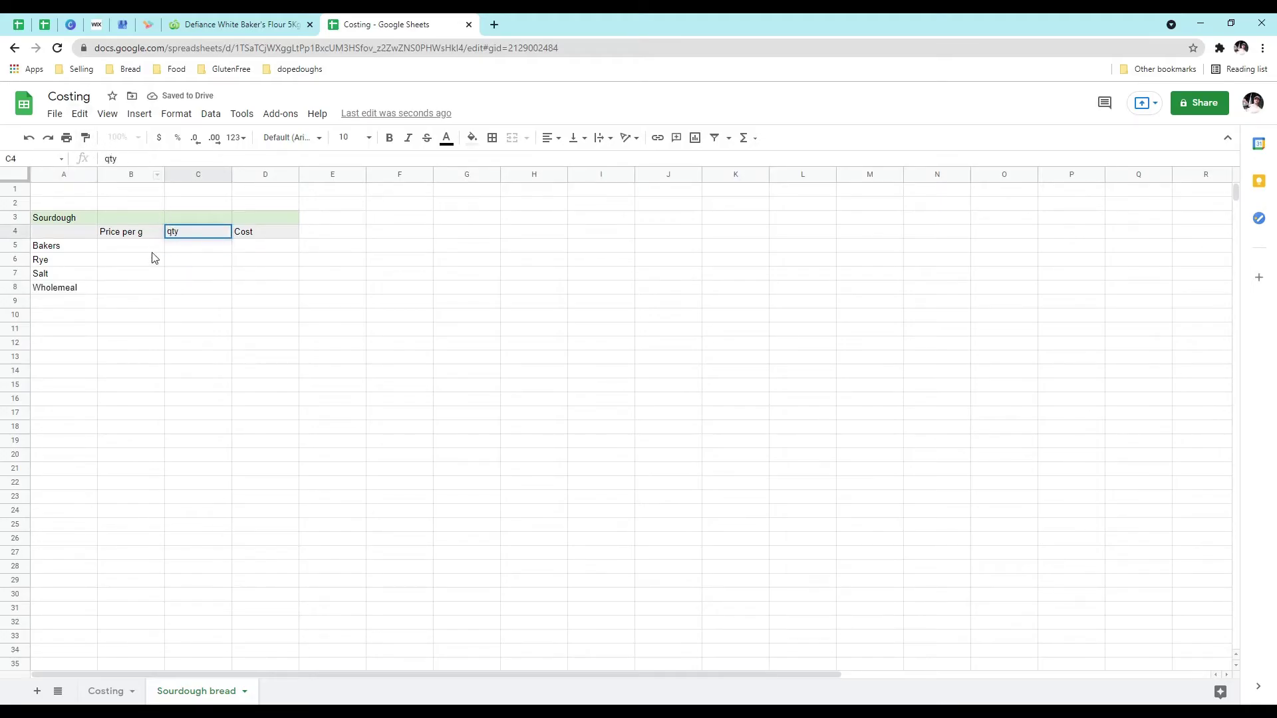
{"action": "left_click", "coordinate": [190, 252]}
Step: Enter quantities 350, 90, 9 and 90 for Bakers, Rye, Salt and Wholemeal
{"action": "type", "text": "350"}
{"action": "left_click", "coordinate": [191, 256]}
{"action": "type", "text": "90"}
{"action": "key", "text": "Return"}
{"action": "type", "text": "9"}
{"action": "key", "text": "Return"}
{"action": "type", "text": "9"}
{"action": "key", "text": "Return"}
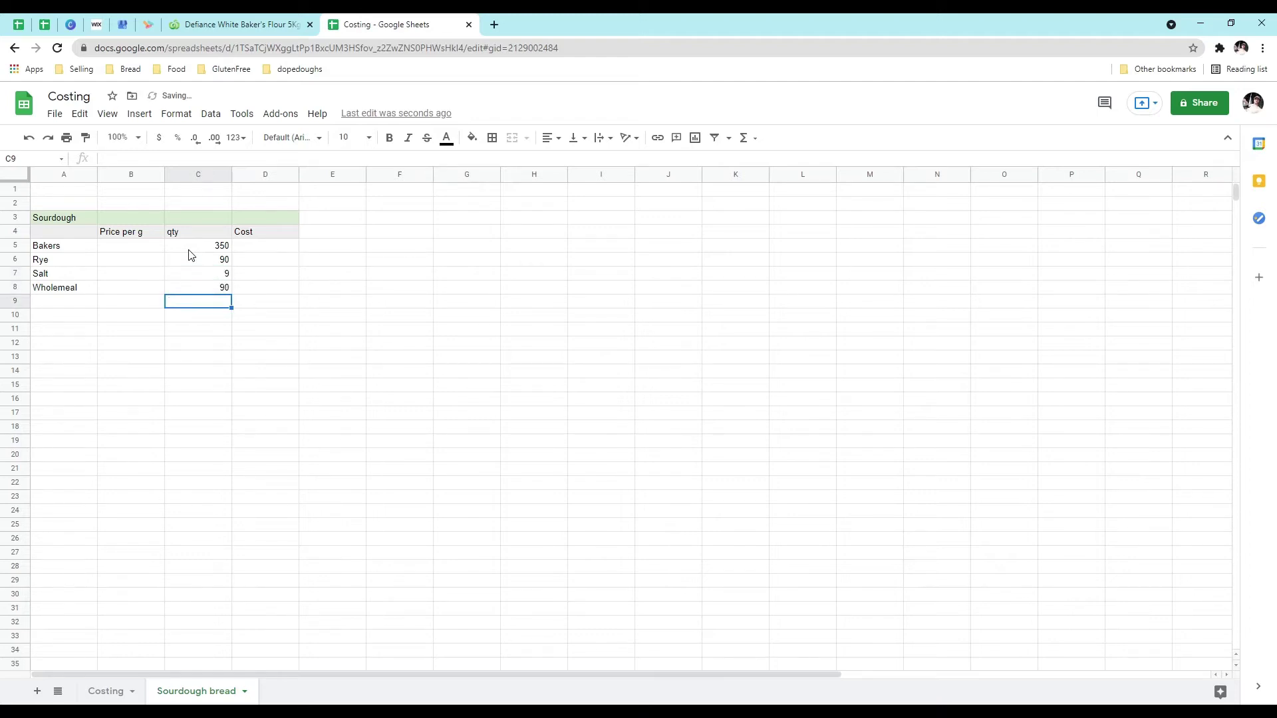
Step: Add a Water ingredient row in A9 with quantity 350
{"action": "key", "text": "Left"}
{"action": "key", "text": "Left"}
{"action": "type", "text": "Wa"}
{"action": "key", "text": "Tab"}
{"action": "key", "text": "Tab"}
{"action": "type", "text": "350"}
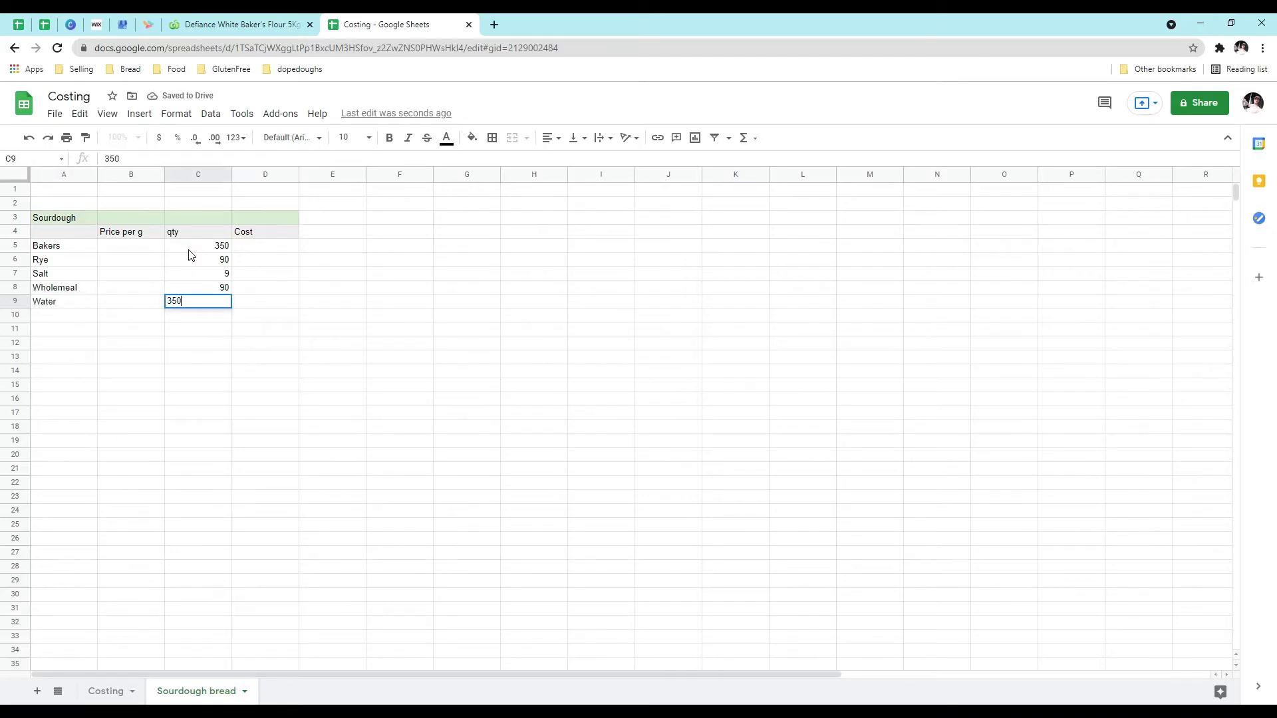
{"action": "key", "text": "Return"}
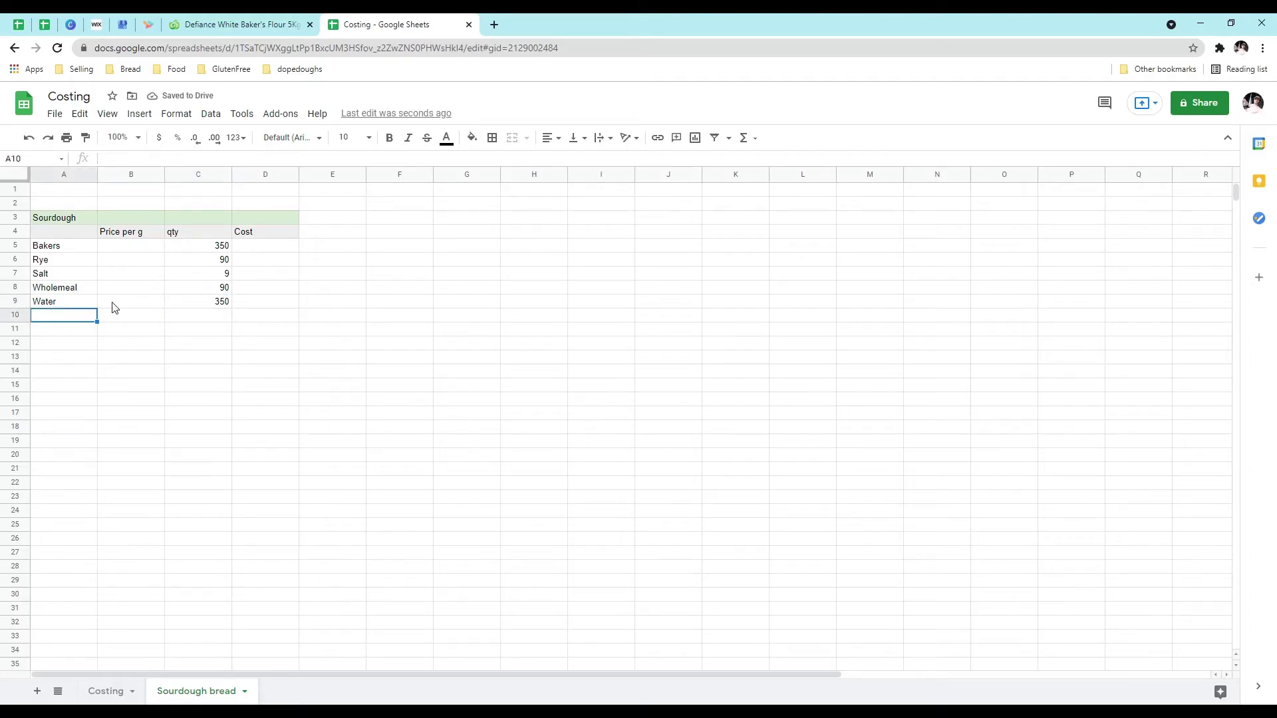
Step: Move the Costing sheet's ingredient price table down to rows 10–14
{"action": "double_click", "coordinate": [137, 247]}
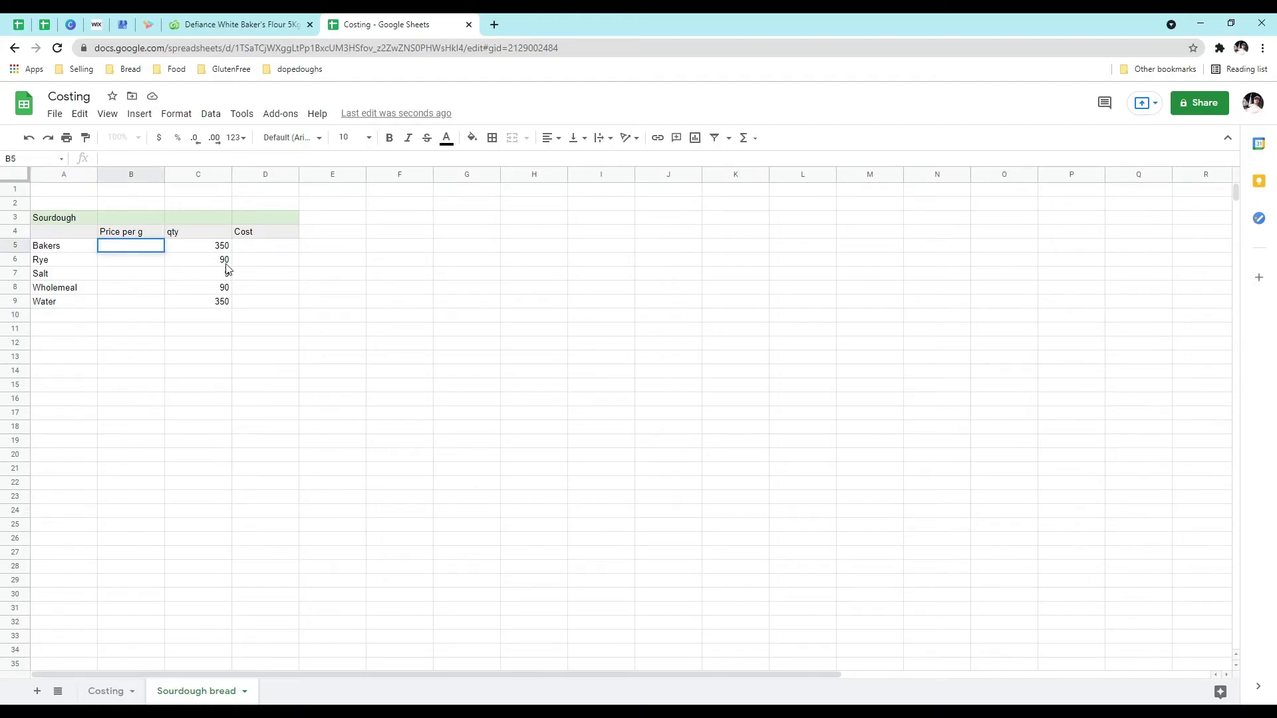
{"action": "key", "text": "Escape"}
{"action": "type", "text": "="}
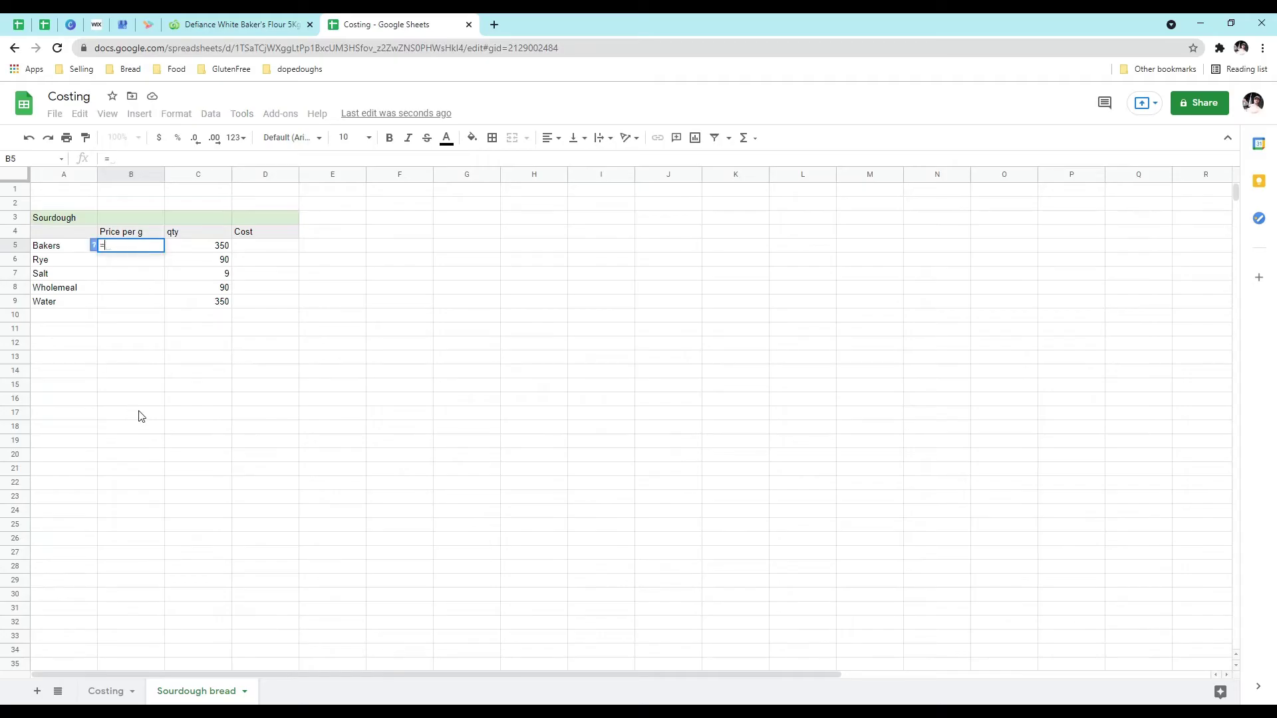
{"action": "left_click", "coordinate": [109, 692]}
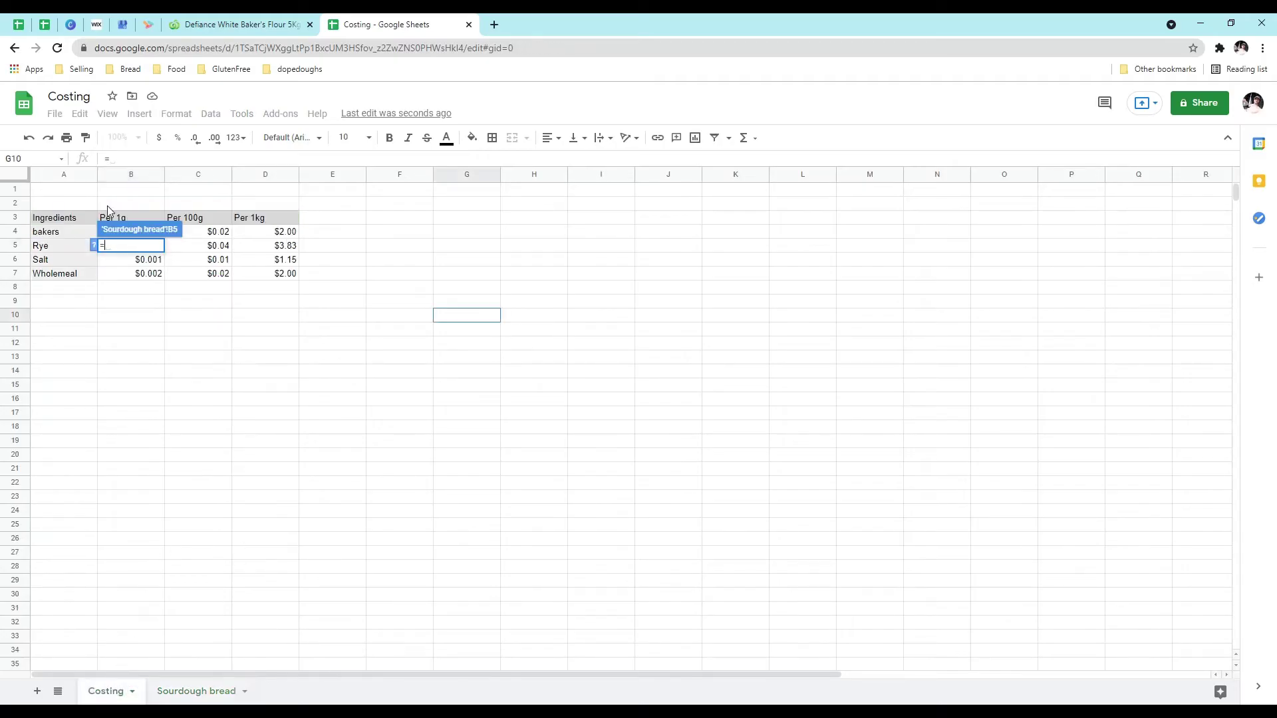
{"action": "left_click", "coordinate": [197, 695]}
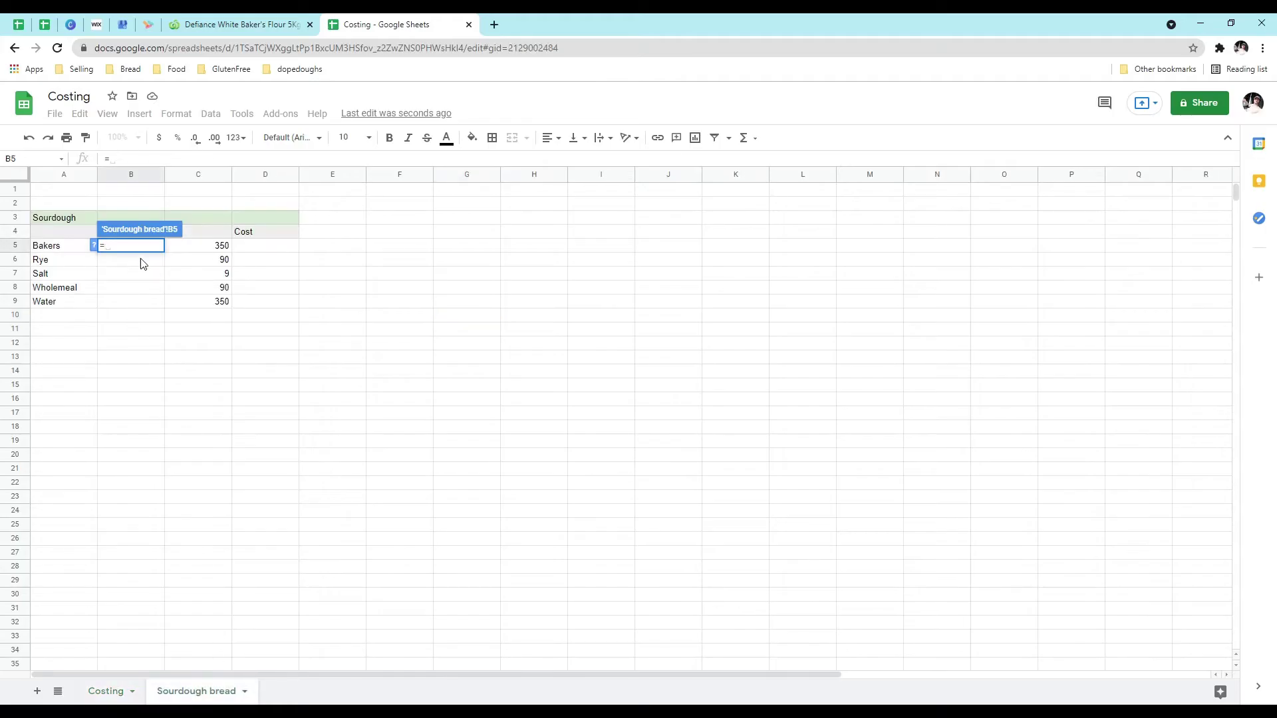
{"action": "key", "text": "Escape"}
{"action": "left_click", "coordinate": [106, 692]}
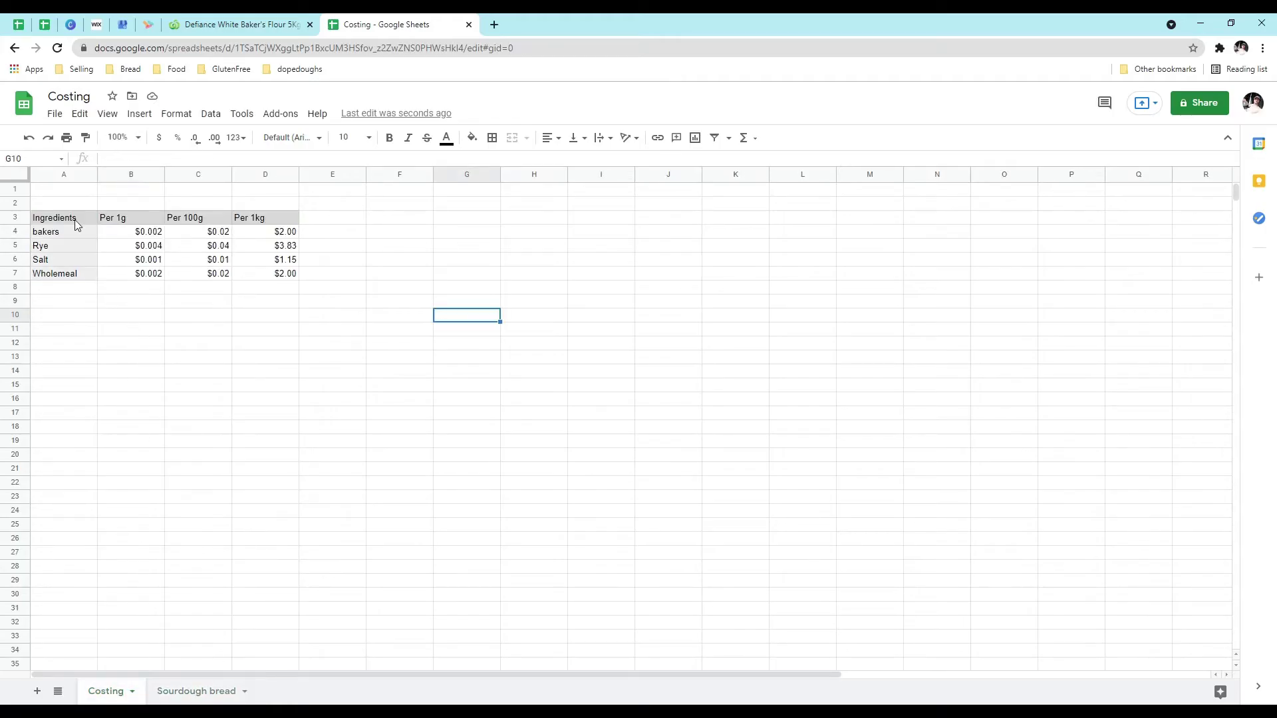
{"action": "left_click_drag", "start_coordinate": [75, 222], "coordinate": [258, 281]}
{"action": "left_click_drag", "start_coordinate": [250, 217], "coordinate": [239, 318]}
{"action": "left_click", "coordinate": [186, 692]}
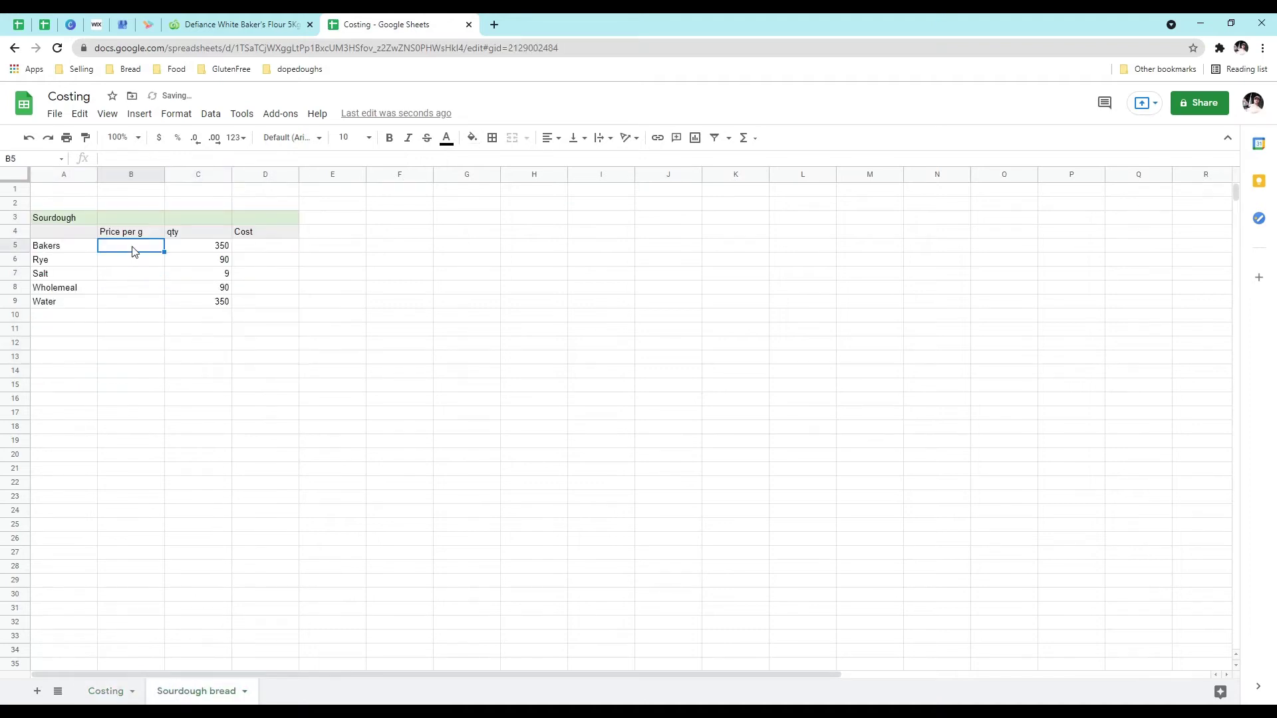
Step: Link Bakers and Rye price per g to =Costing!B11 and =Costing!B12
{"action": "type", "text": "="}
{"action": "left_click", "coordinate": [106, 692]}
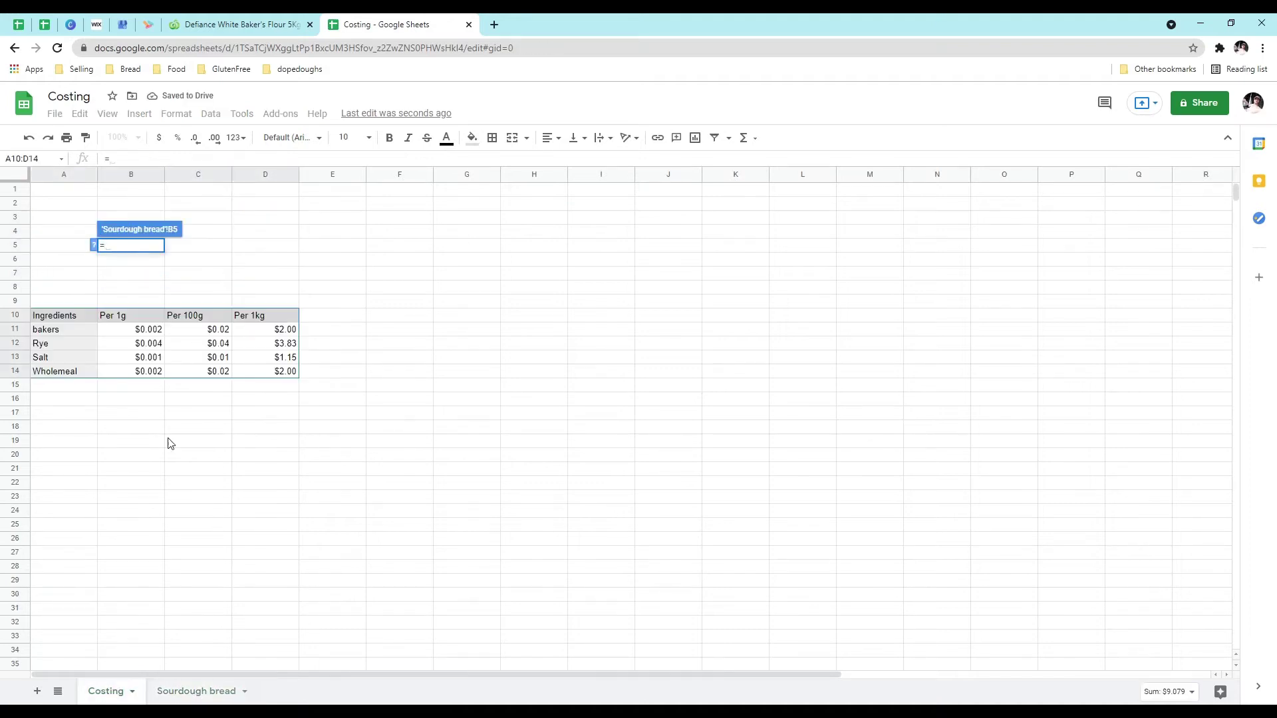
{"action": "left_click", "coordinate": [150, 334]}
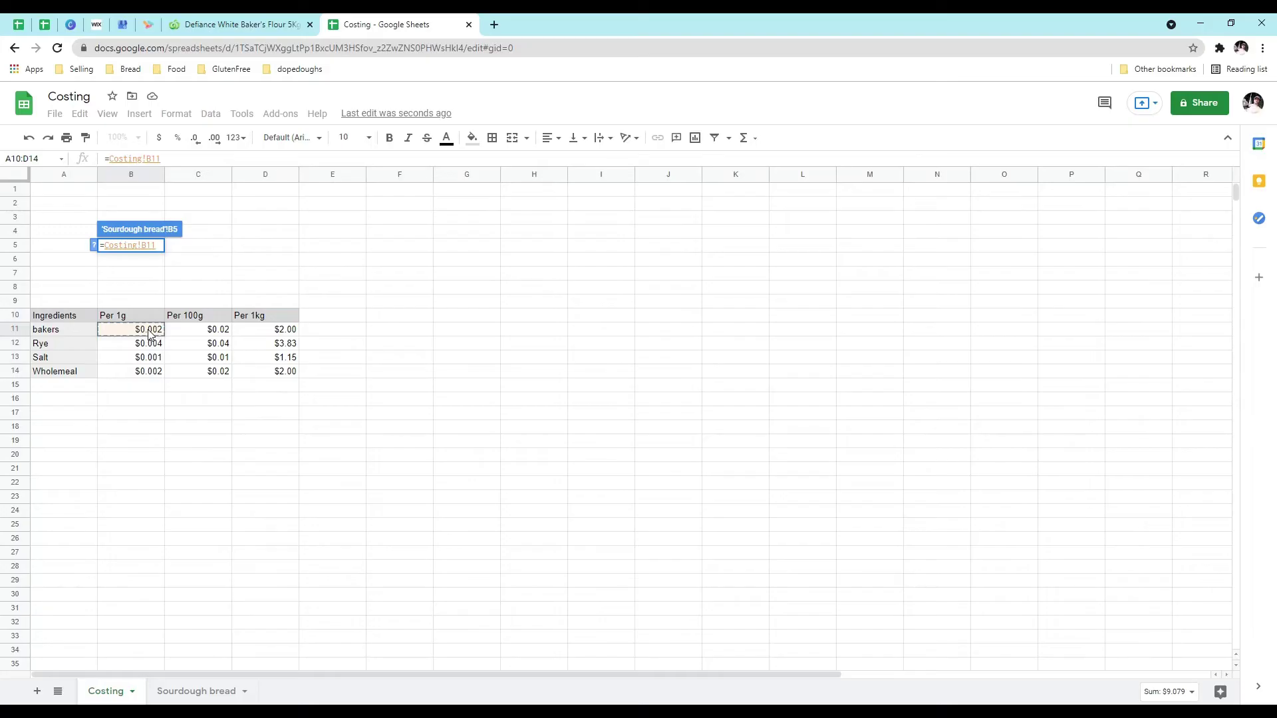
{"action": "key", "text": "Return"}
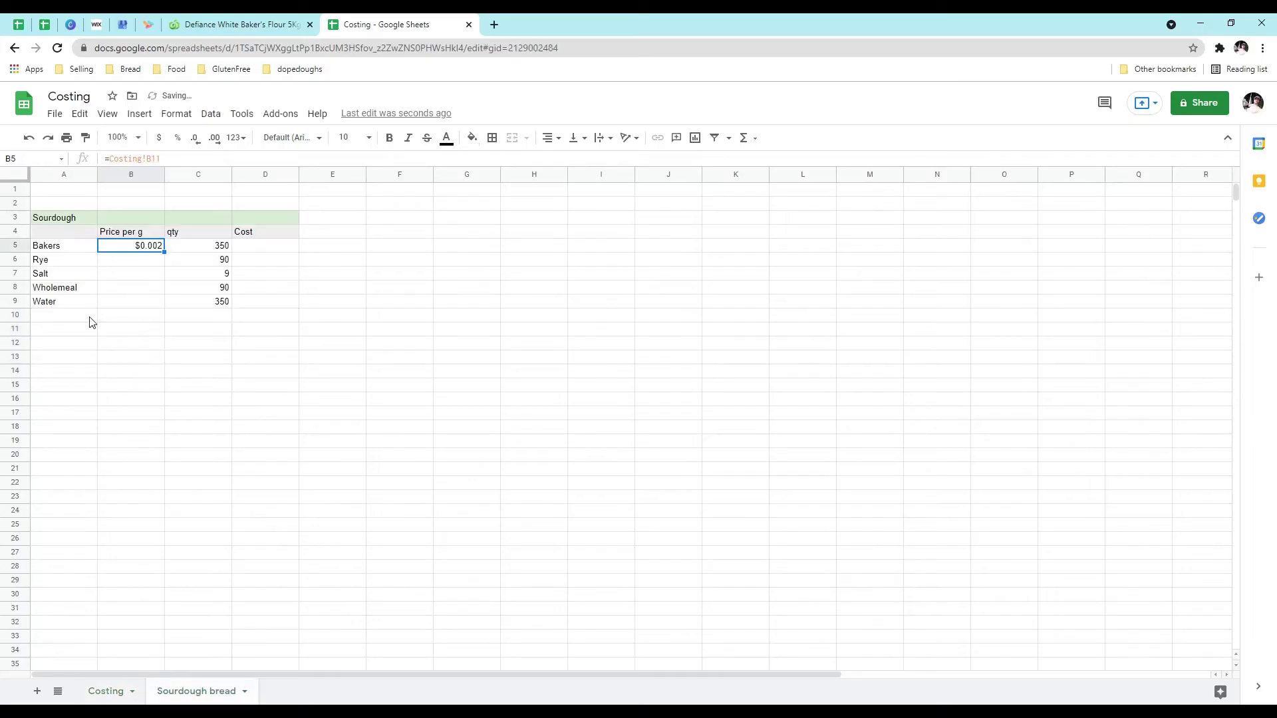
{"action": "left_click", "coordinate": [126, 263]}
{"action": "type", "text": "="}
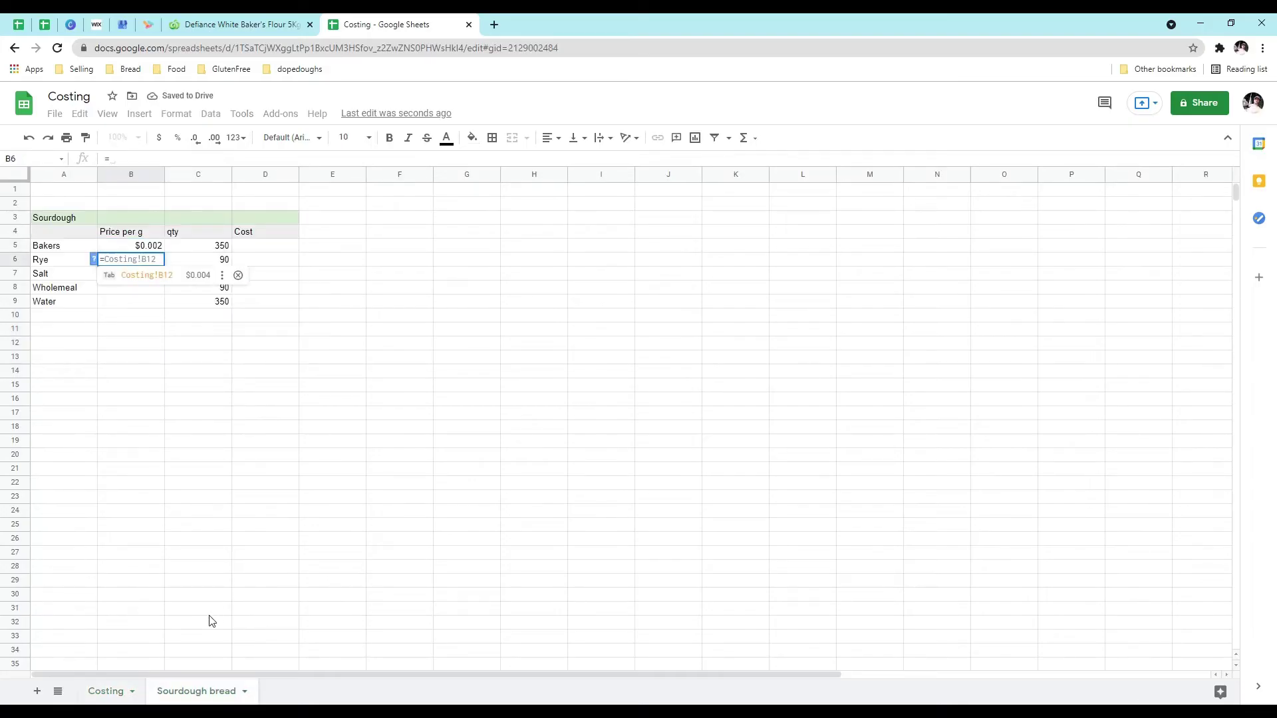
{"action": "left_click", "coordinate": [106, 692]}
{"action": "left_click", "coordinate": [150, 344]}
{"action": "key", "text": "Return"}
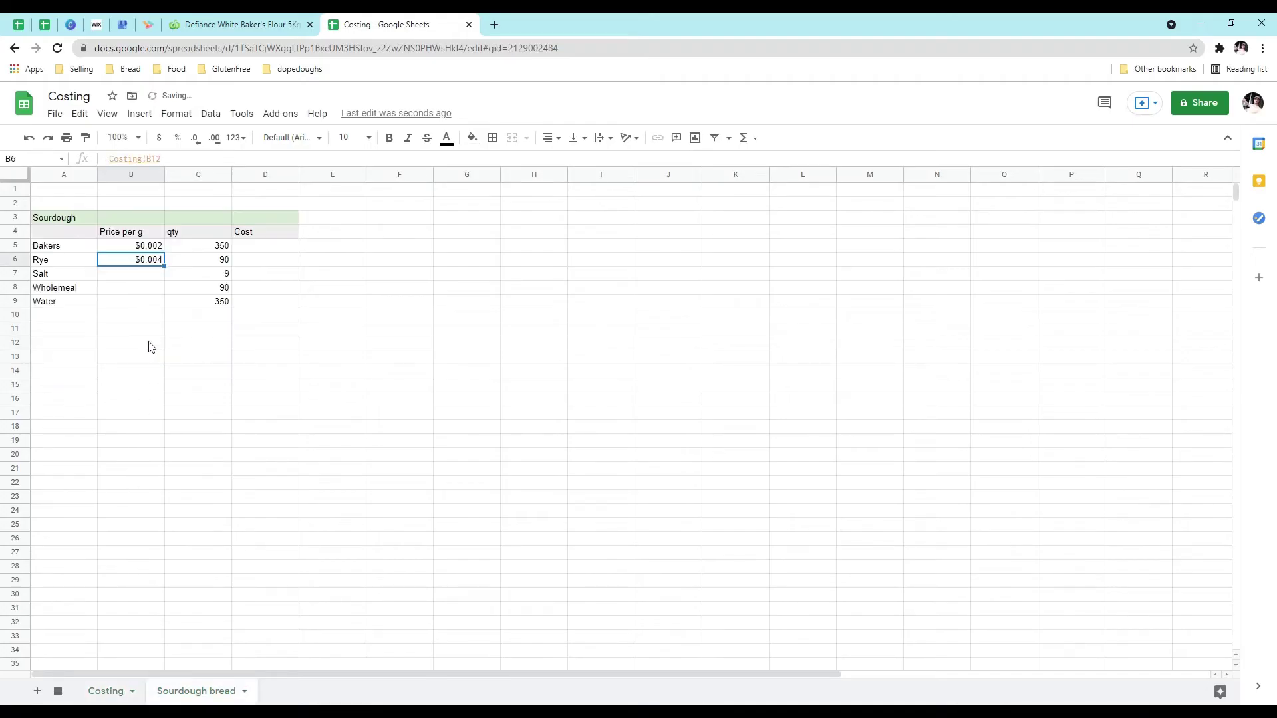
Step: Link Salt and Wholemeal price per g to =Costing!B13 and =Costing!B14
{"action": "left_click", "coordinate": [152, 276]}
{"action": "type", "text": "="}
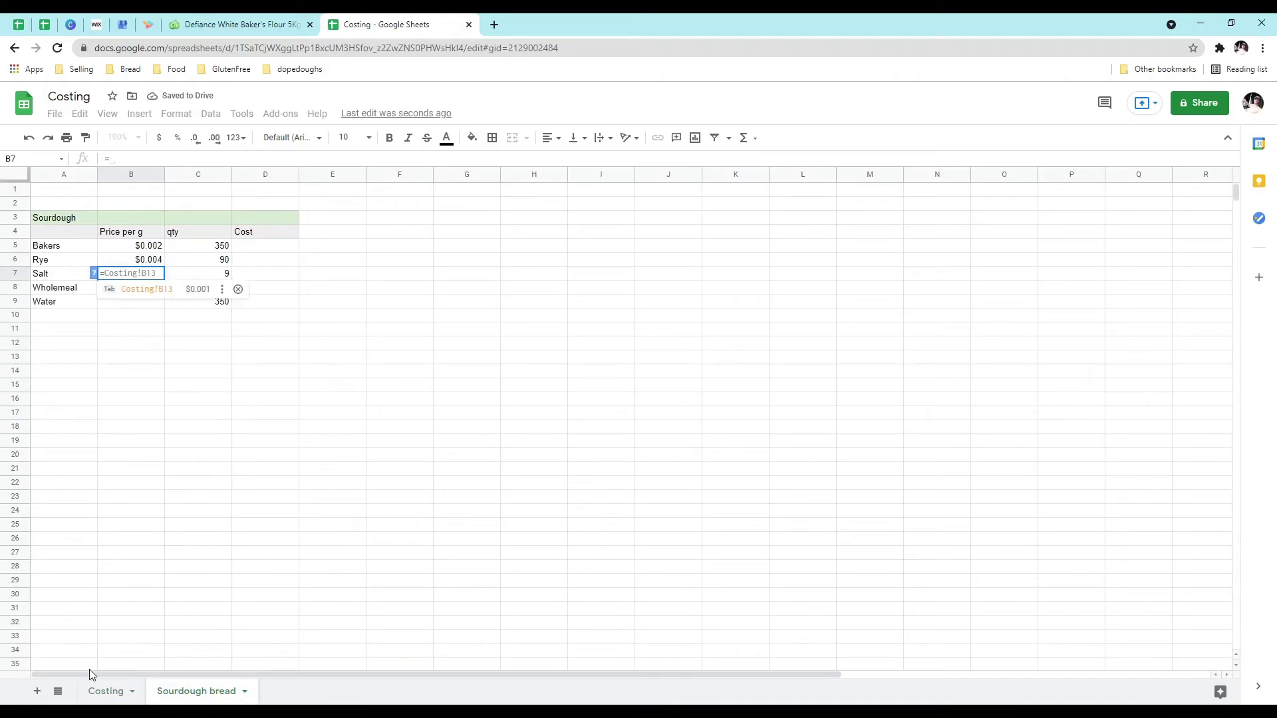
{"action": "left_click", "coordinate": [106, 692]}
{"action": "left_click", "coordinate": [152, 360]}
{"action": "key", "text": "Return"}
{"action": "left_click", "coordinate": [155, 287]}
{"action": "type", "text": "="}
{"action": "left_click", "coordinate": [116, 691]}
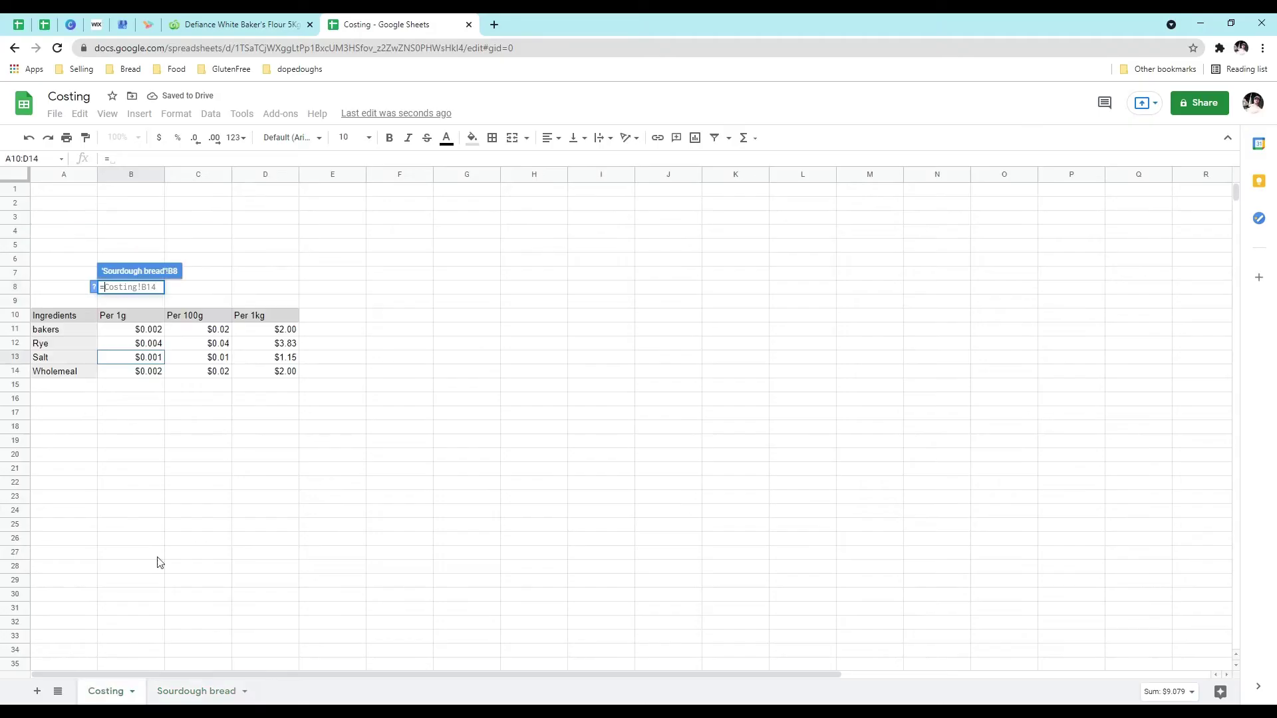
{"action": "left_click", "coordinate": [131, 372]}
{"action": "key", "text": "Return"}
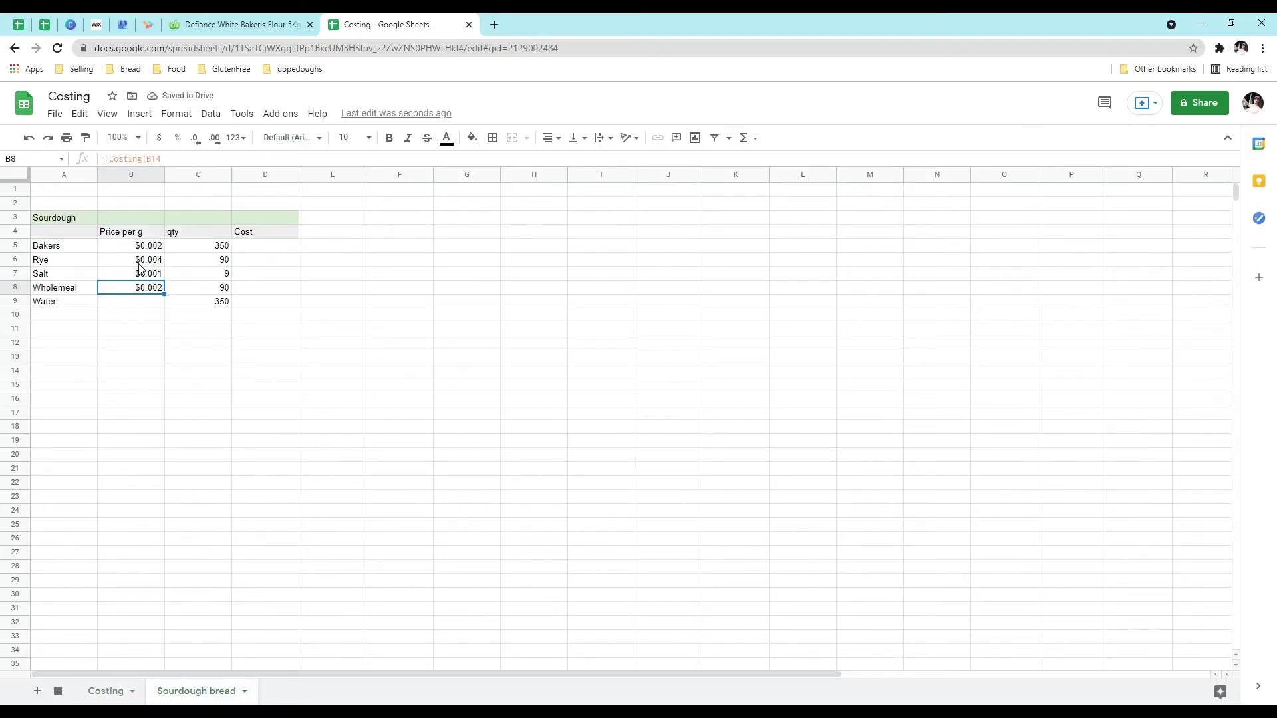
Step: Enter =B5*C5 in D5 and fill it down through D8
{"action": "left_click", "coordinate": [284, 248]}
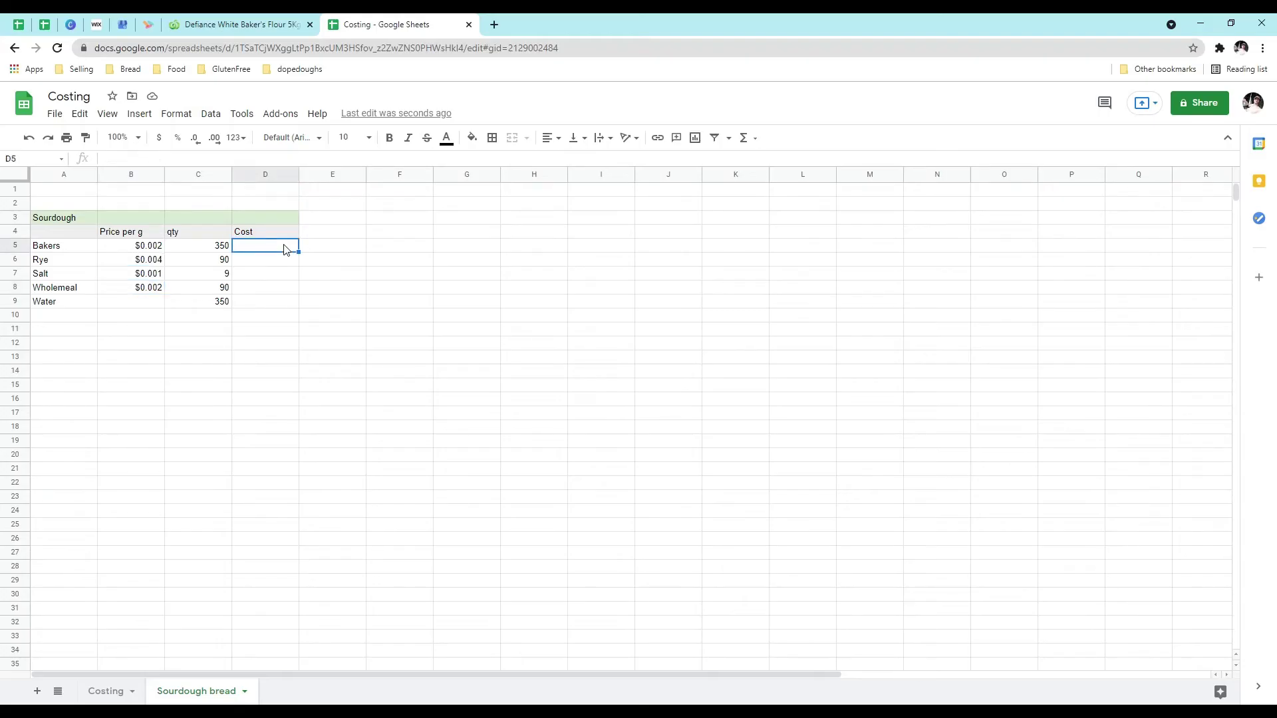
{"action": "type", "text": "="}
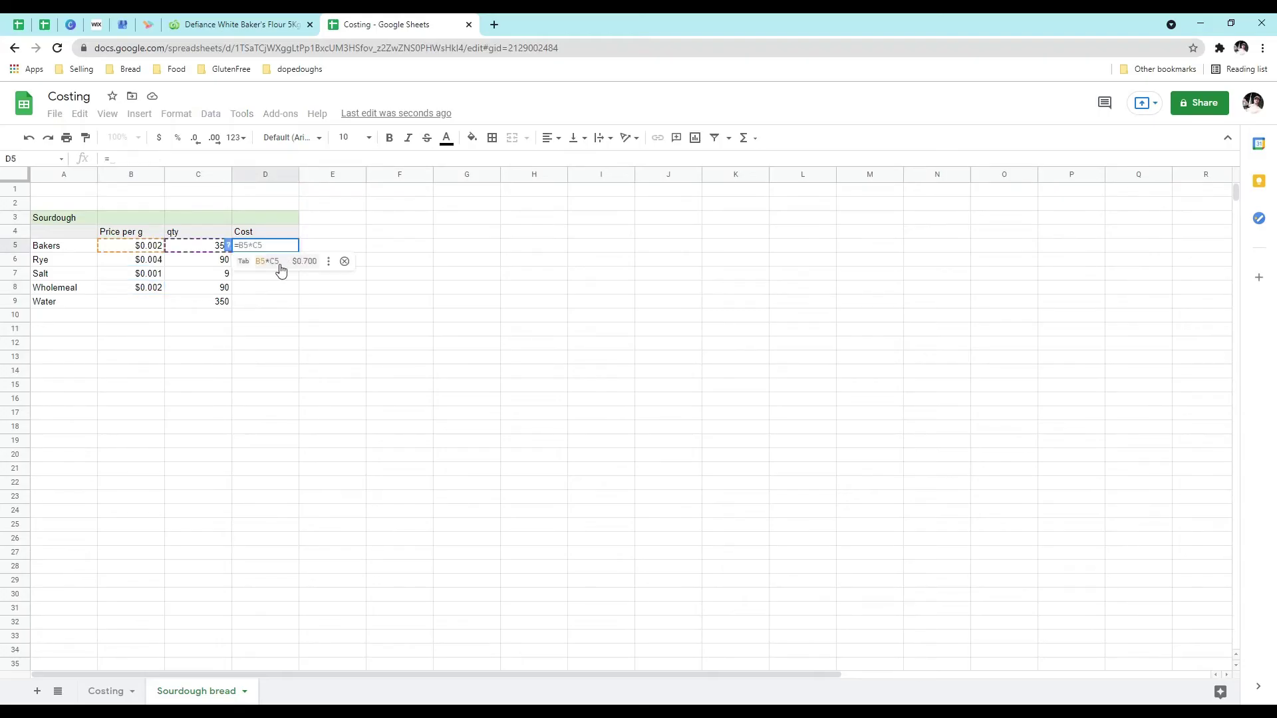
{"action": "left_click", "coordinate": [147, 252]}
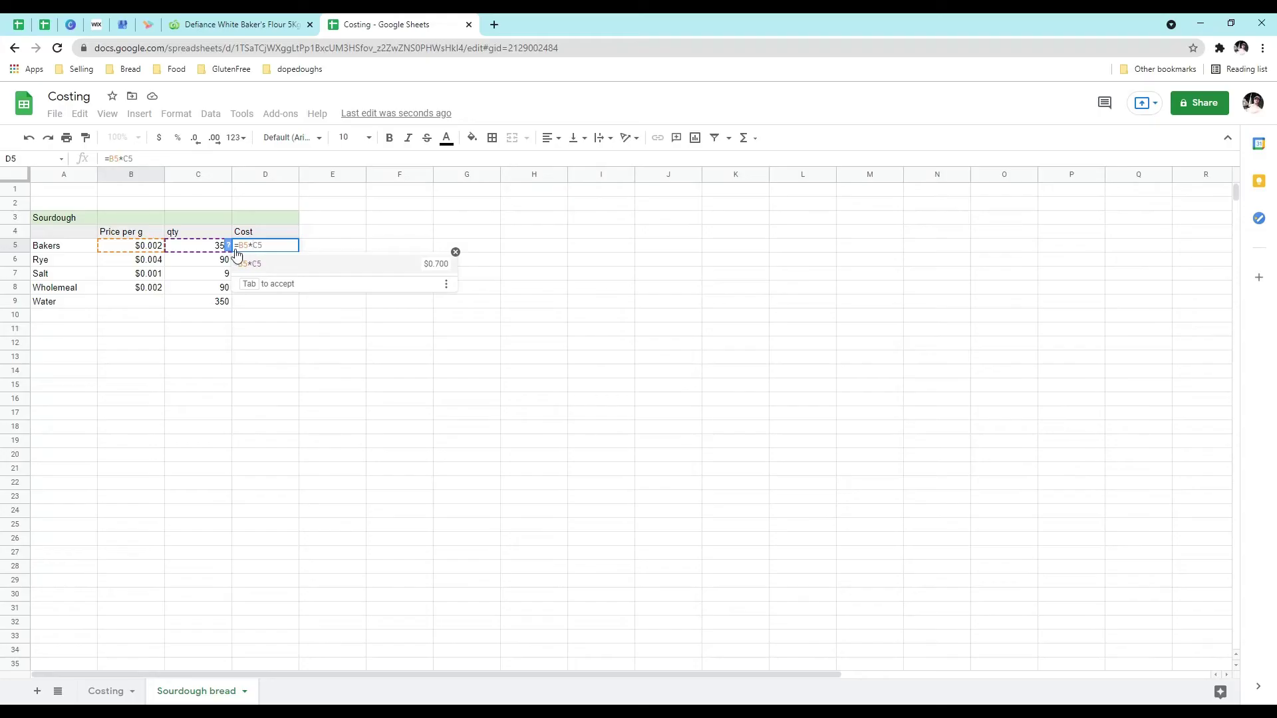
{"action": "left_click", "coordinate": [194, 249]}
{"action": "key", "text": "Return"}
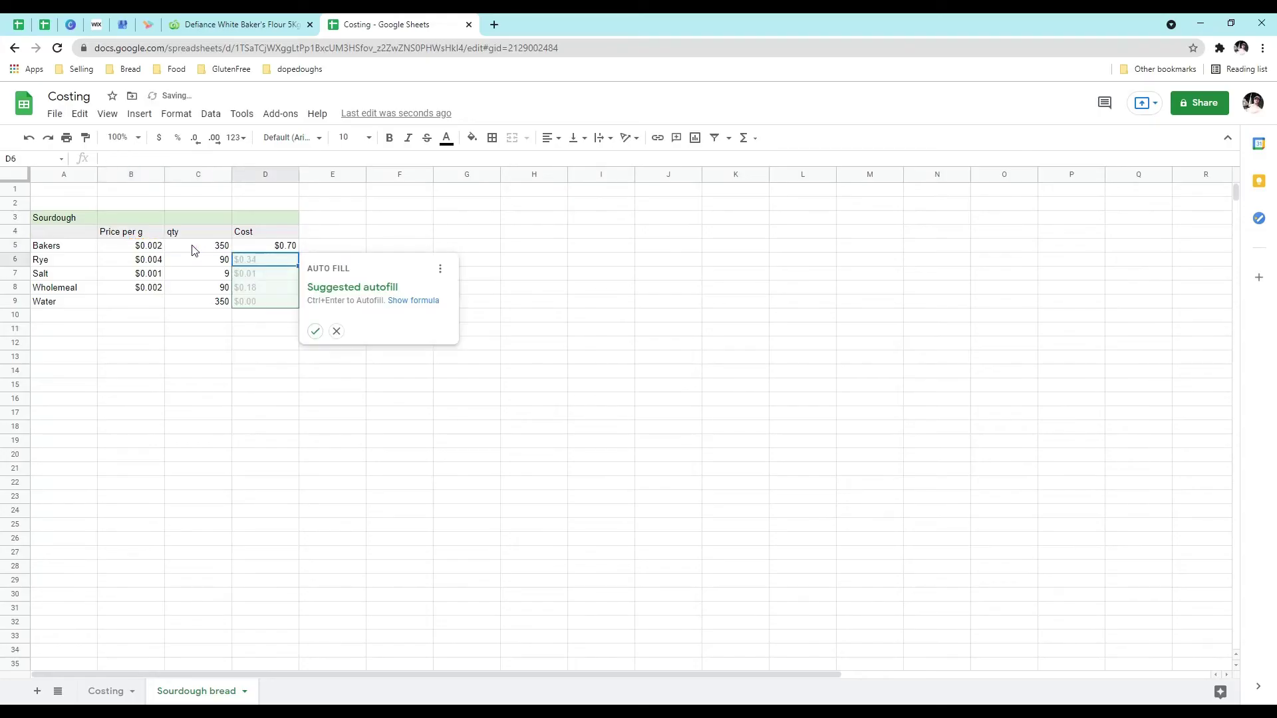
{"action": "left_click", "coordinate": [336, 330]}
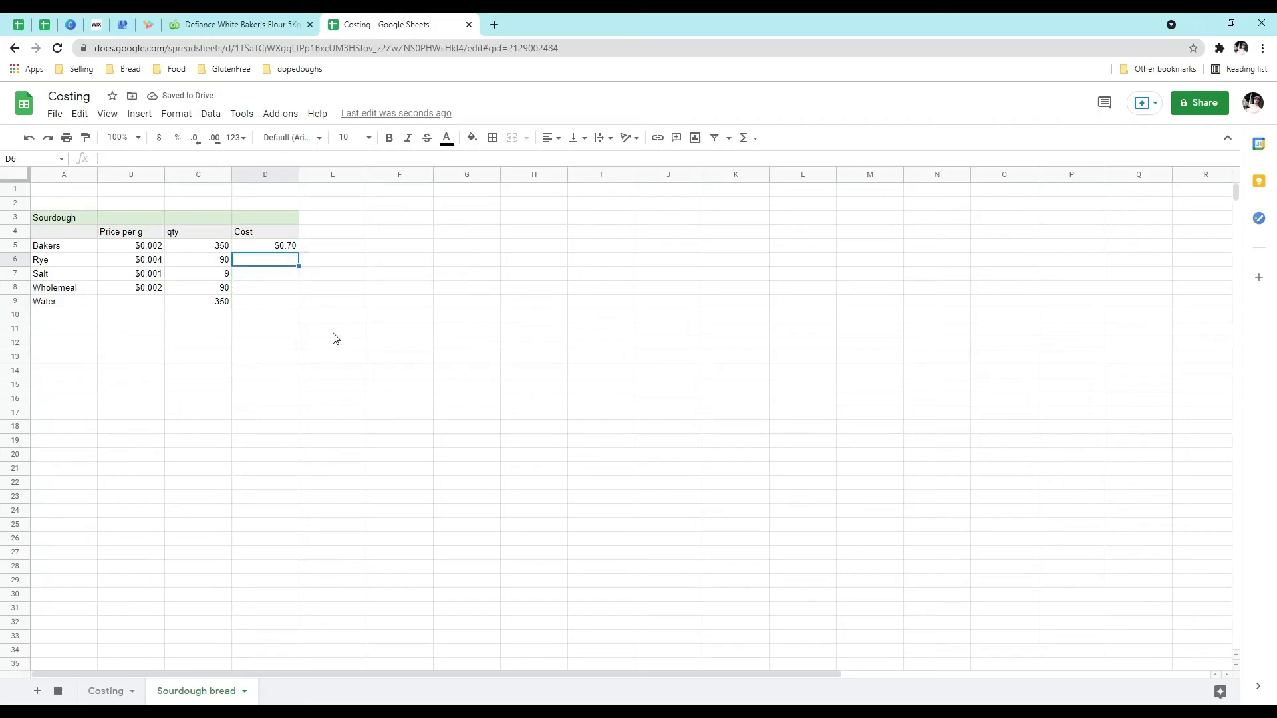
{"action": "left_click", "coordinate": [268, 247]}
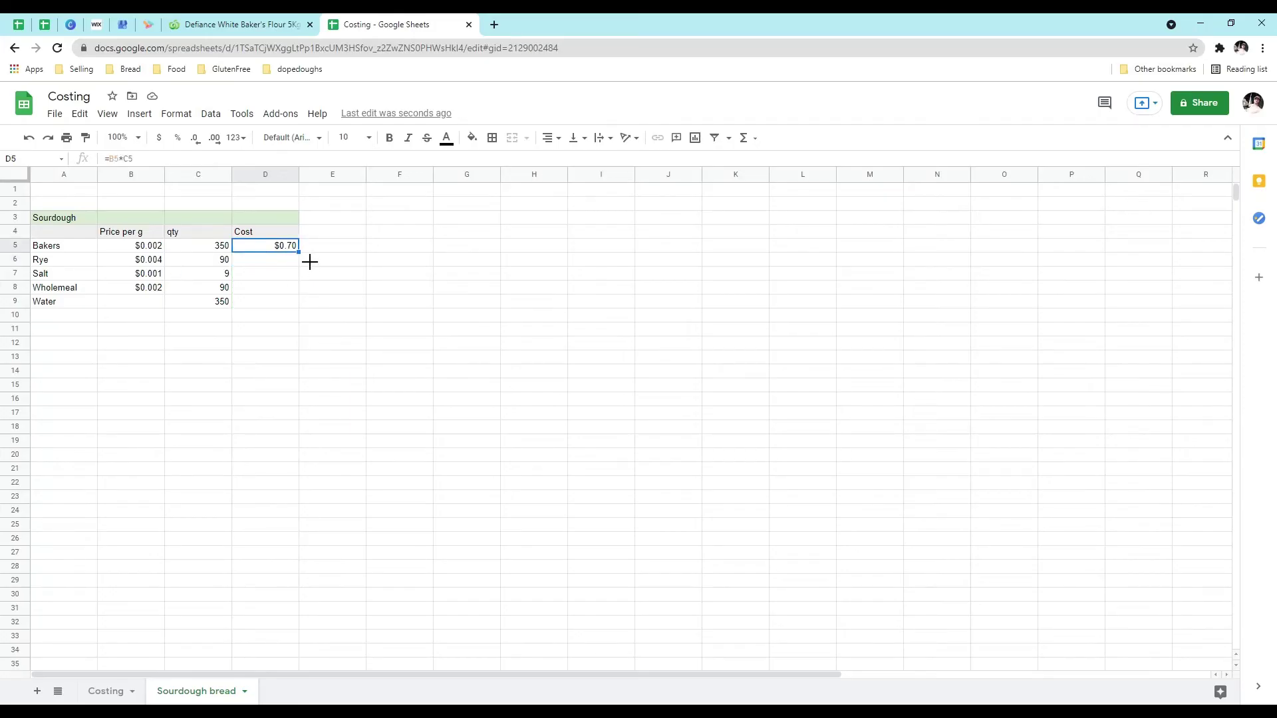
{"action": "left_click_drag", "start_coordinate": [310, 262], "coordinate": [305, 291]}
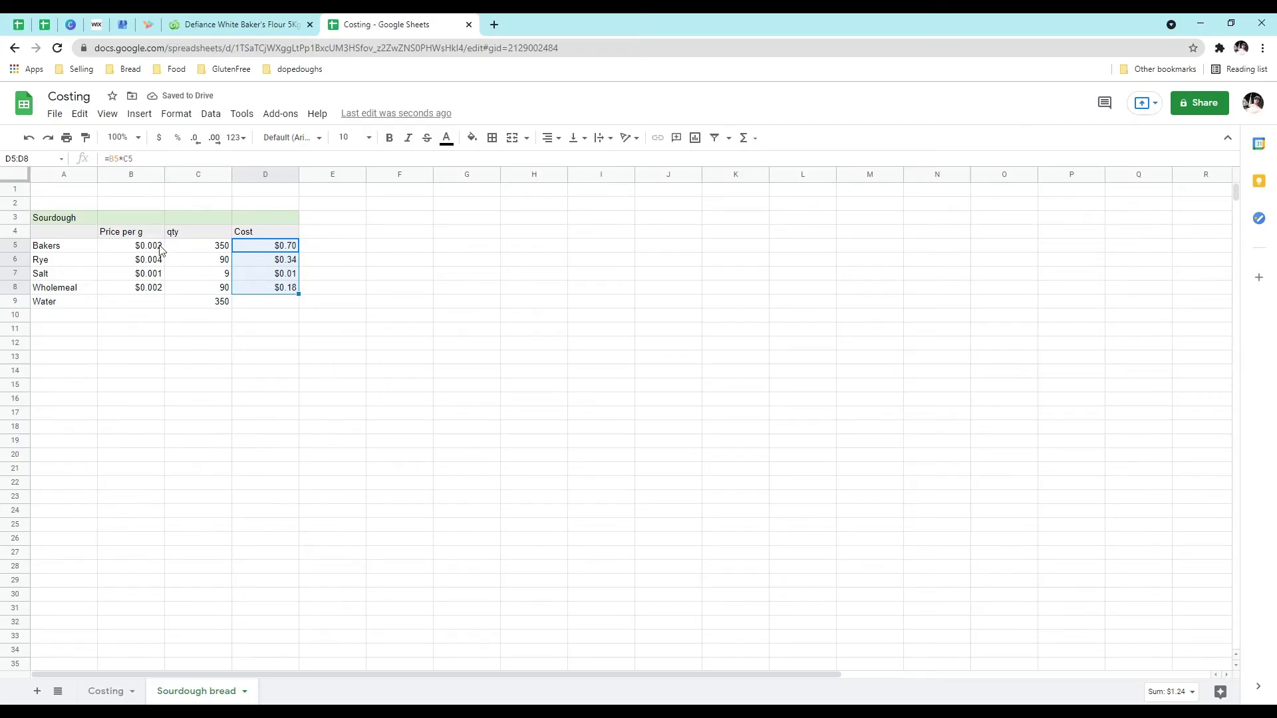
Step: Change the bakers flour per-1kg price on Costing to $5.00 and check the updated costs
{"action": "left_click", "coordinate": [107, 691]}
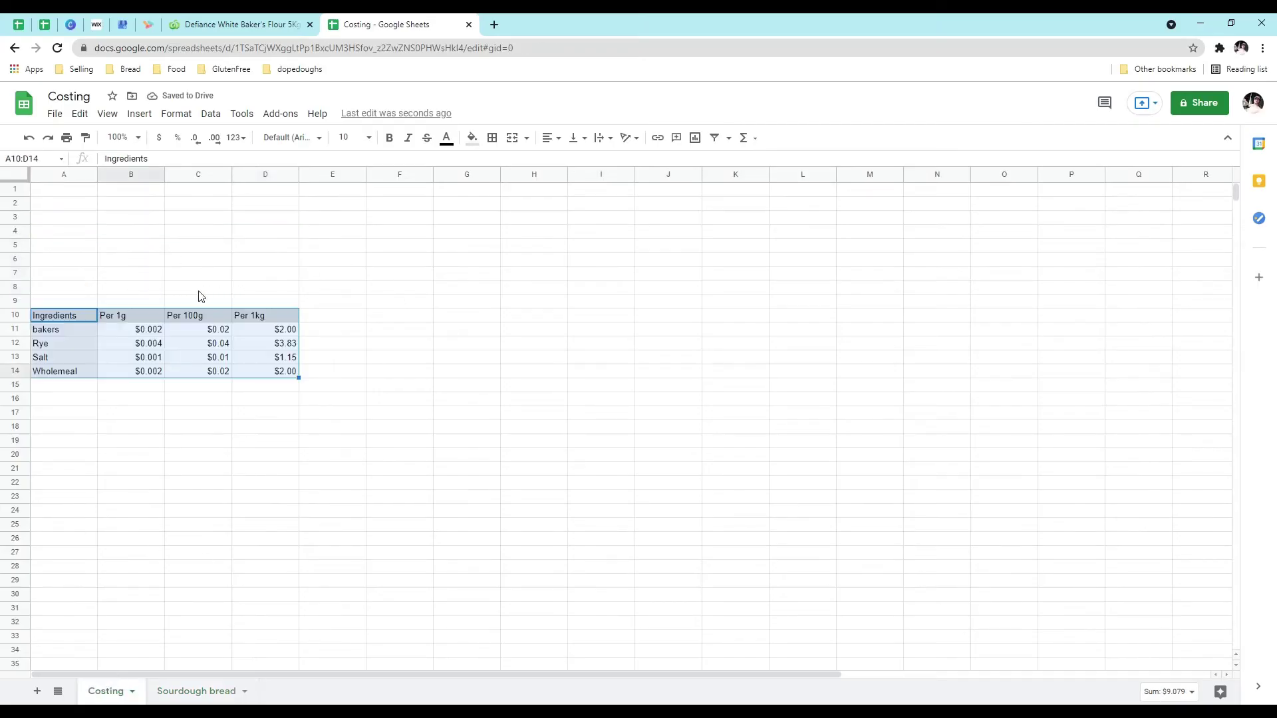
{"action": "left_click", "coordinate": [285, 330]}
{"action": "type", "text": "5"}
{"action": "left_click", "coordinate": [459, 397]}
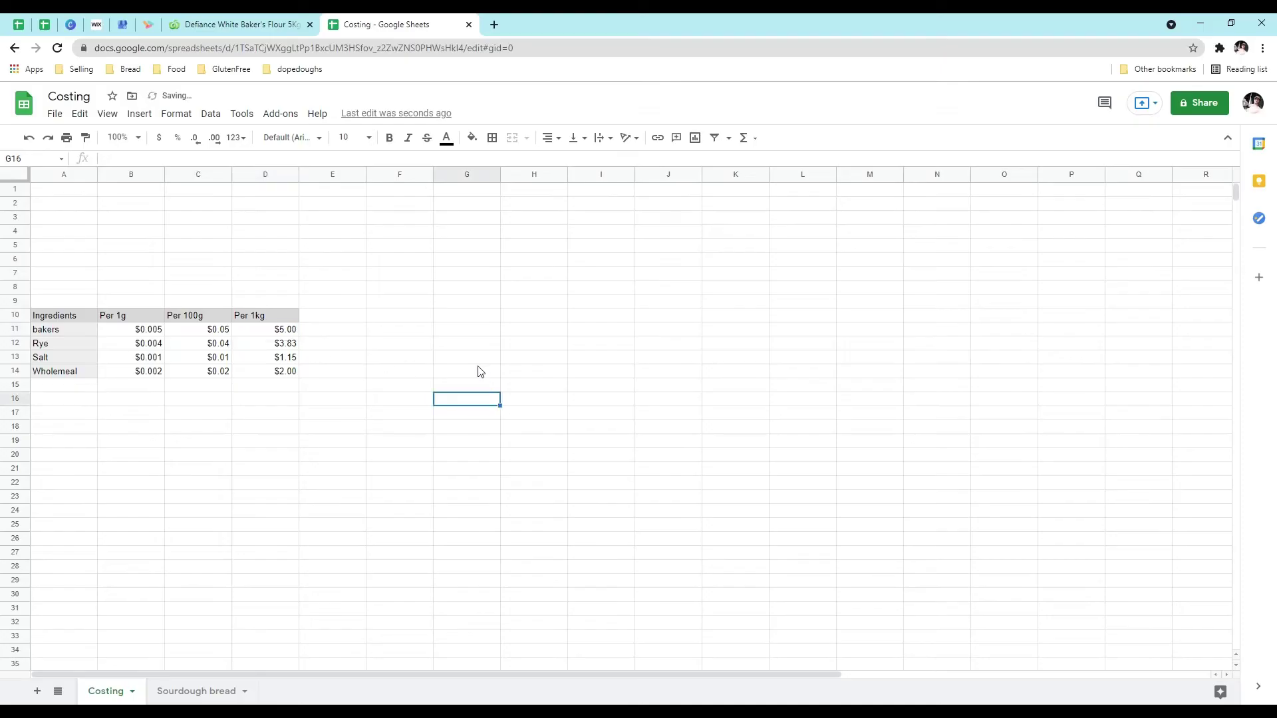
{"action": "left_click", "coordinate": [210, 692]}
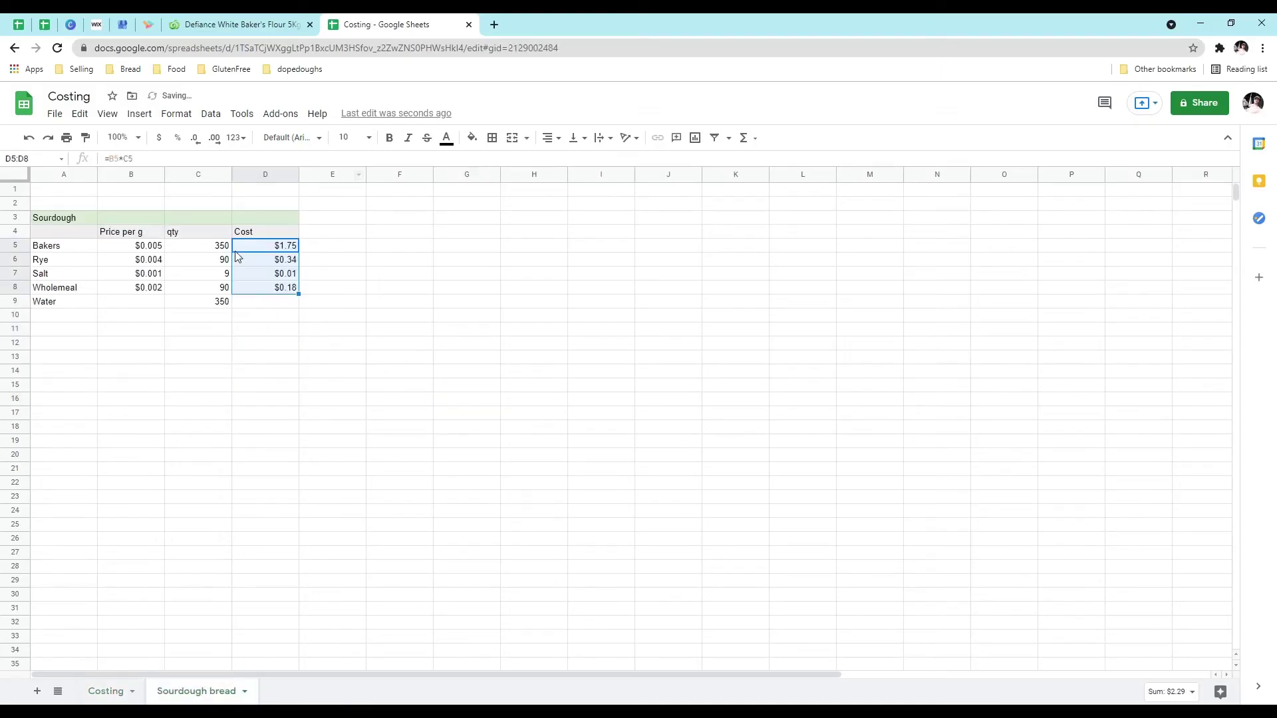
{"action": "left_click", "coordinate": [113, 691]}
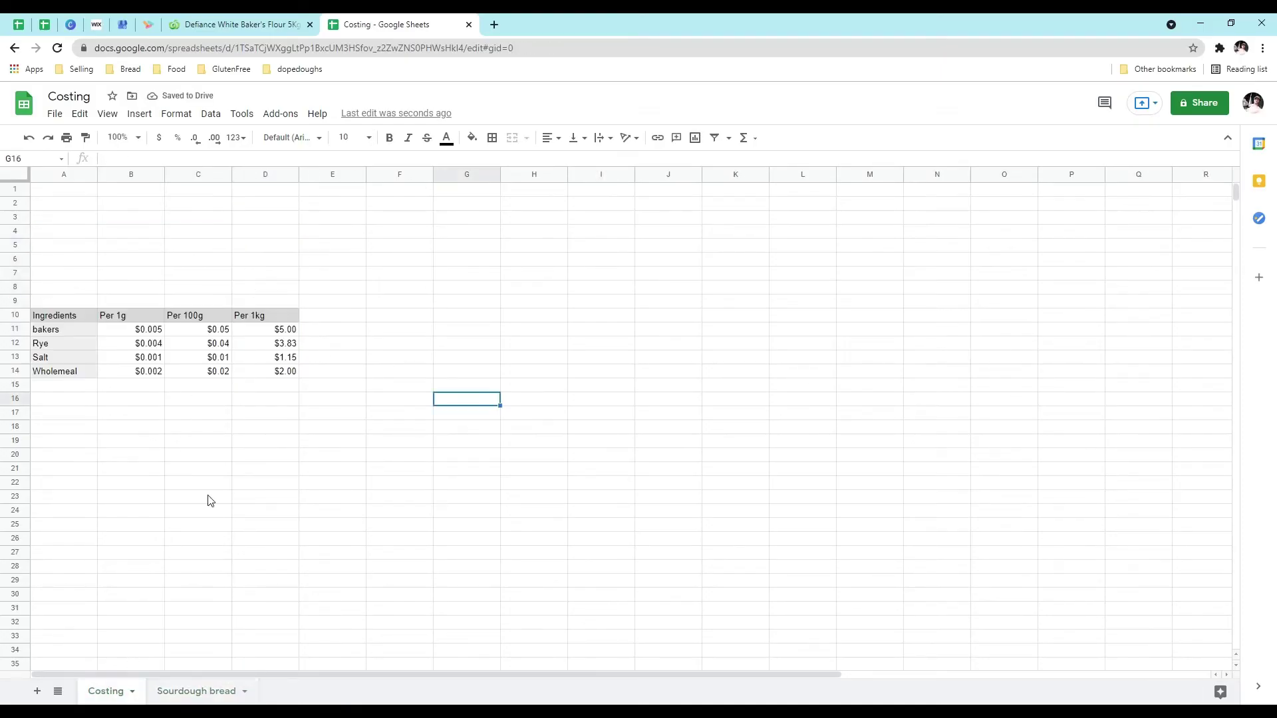
{"action": "left_click", "coordinate": [282, 333]}
{"action": "left_click", "coordinate": [199, 693]}
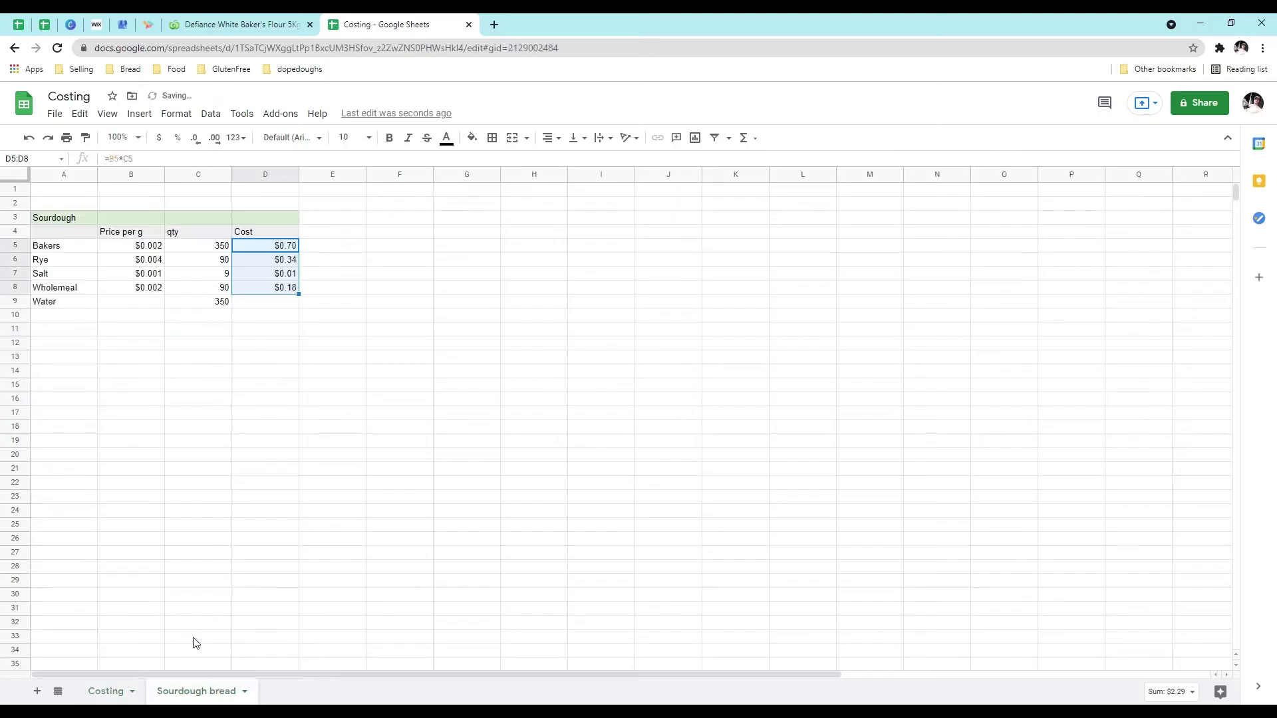
{"action": "left_click", "coordinate": [177, 331]}
Step: Add Total cost, Margin, Price and Earning labels in A10:A13 below Water
{"action": "left_click", "coordinate": [69, 317]}
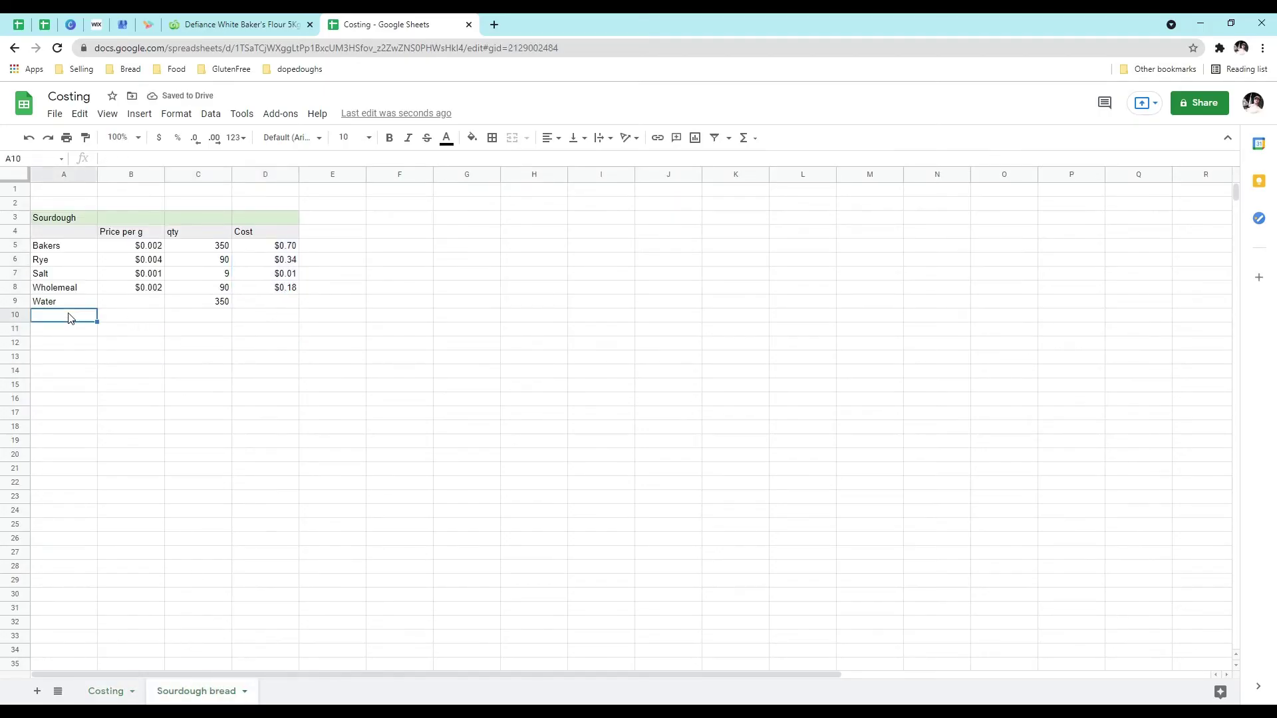
{"action": "type", "text": "Total cost"}
{"action": "key", "text": "Return"}
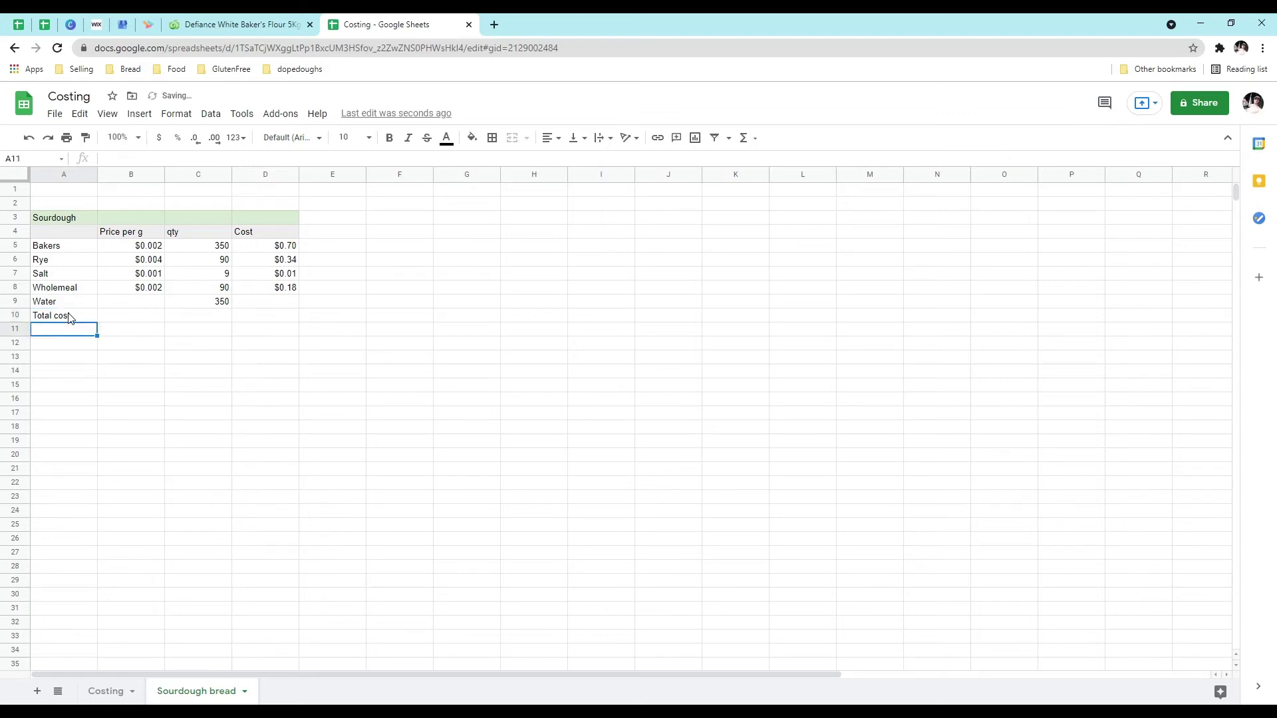
{"action": "type", "text": "Margin"}
{"action": "key", "text": "Return"}
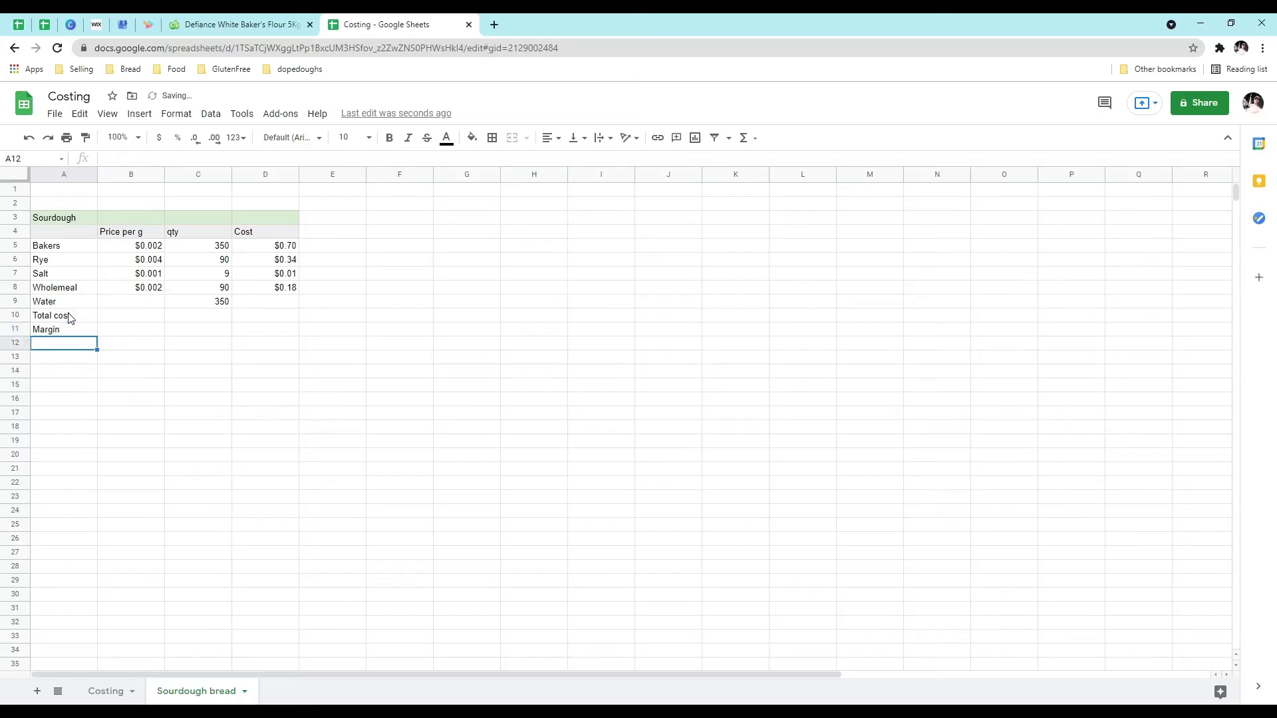
{"action": "type", "text": "Price"}
{"action": "key", "text": "Return"}
{"action": "type", "text": "Earning"}
{"action": "left_click", "coordinate": [85, 315]}
Step: Shade Total cost pink, Margin and Earning light green, and Price light yellow
{"action": "left_click", "coordinate": [472, 137]}
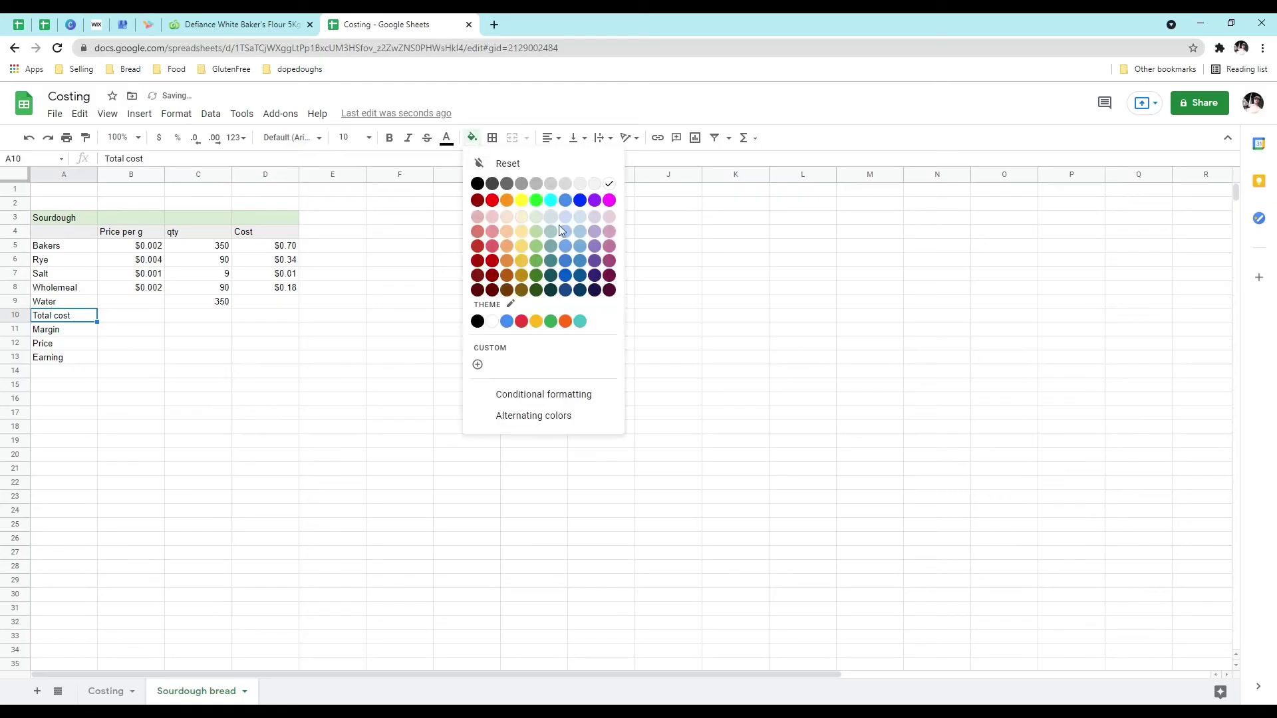
{"action": "left_click", "coordinate": [492, 217]}
{"action": "left_click", "coordinate": [80, 332]}
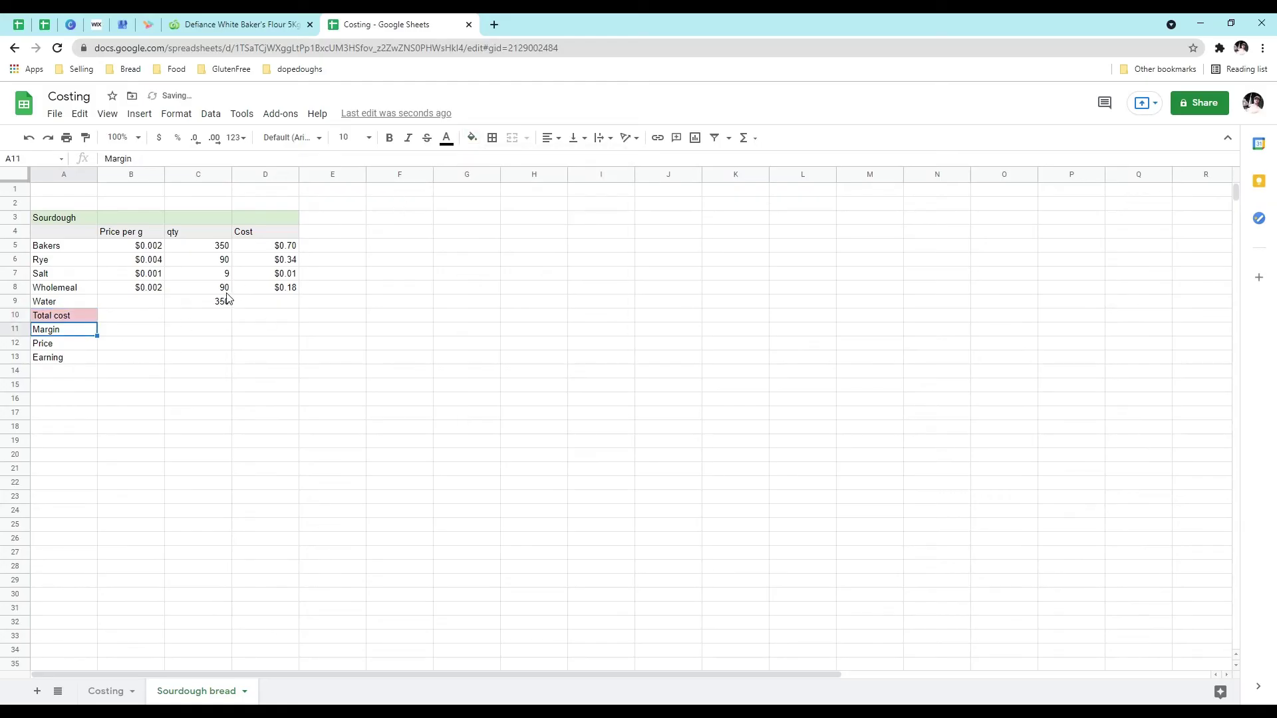
{"action": "left_click", "coordinate": [76, 358], "text": "ctrl"}
{"action": "left_click", "coordinate": [472, 138]}
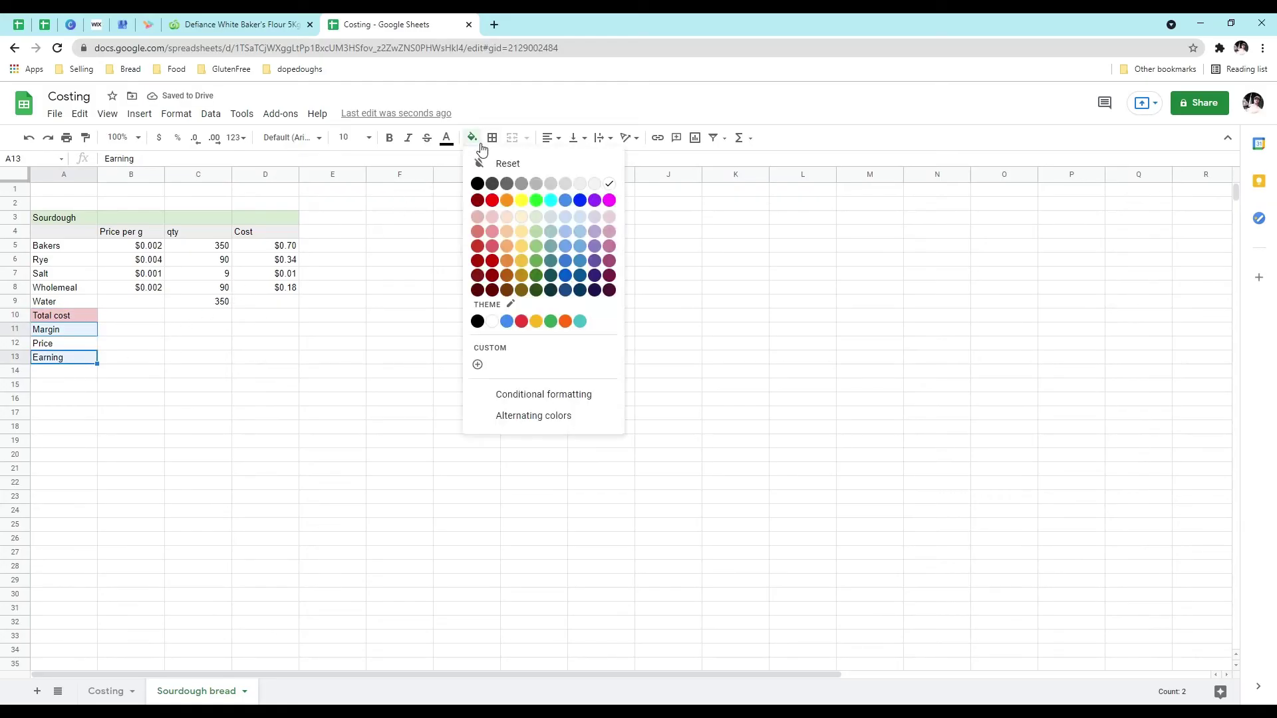
{"action": "left_click", "coordinate": [540, 217]}
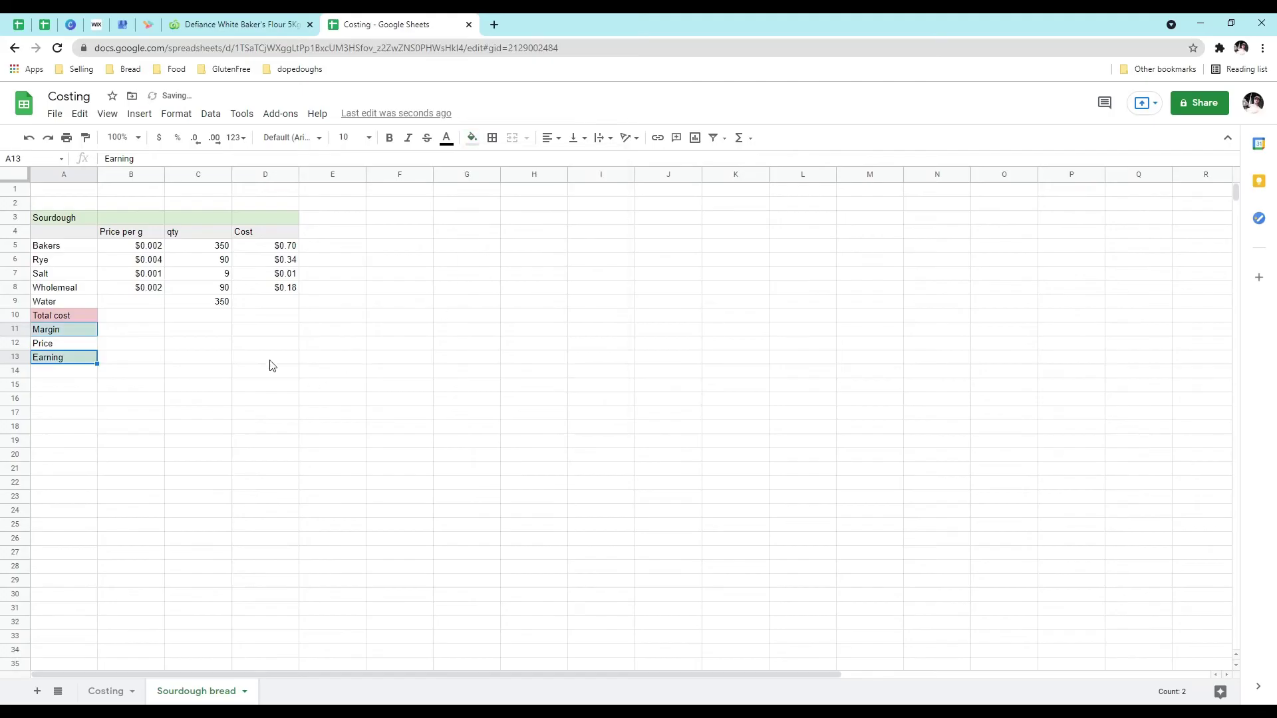
{"action": "left_click", "coordinate": [78, 345]}
{"action": "left_click", "coordinate": [472, 138]}
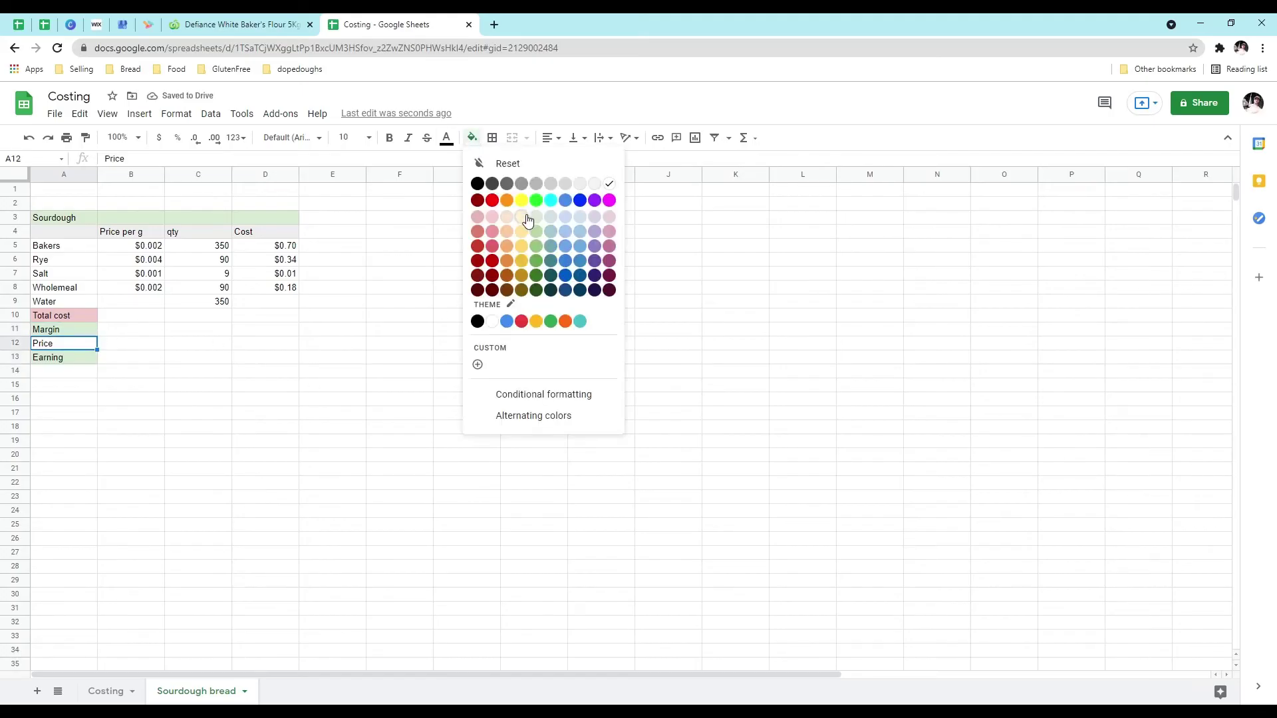
{"action": "left_click", "coordinate": [528, 218]}
Step: Shade the value cells B10:D13 light grey
{"action": "left_click_drag", "start_coordinate": [110, 318], "coordinate": [280, 363]}
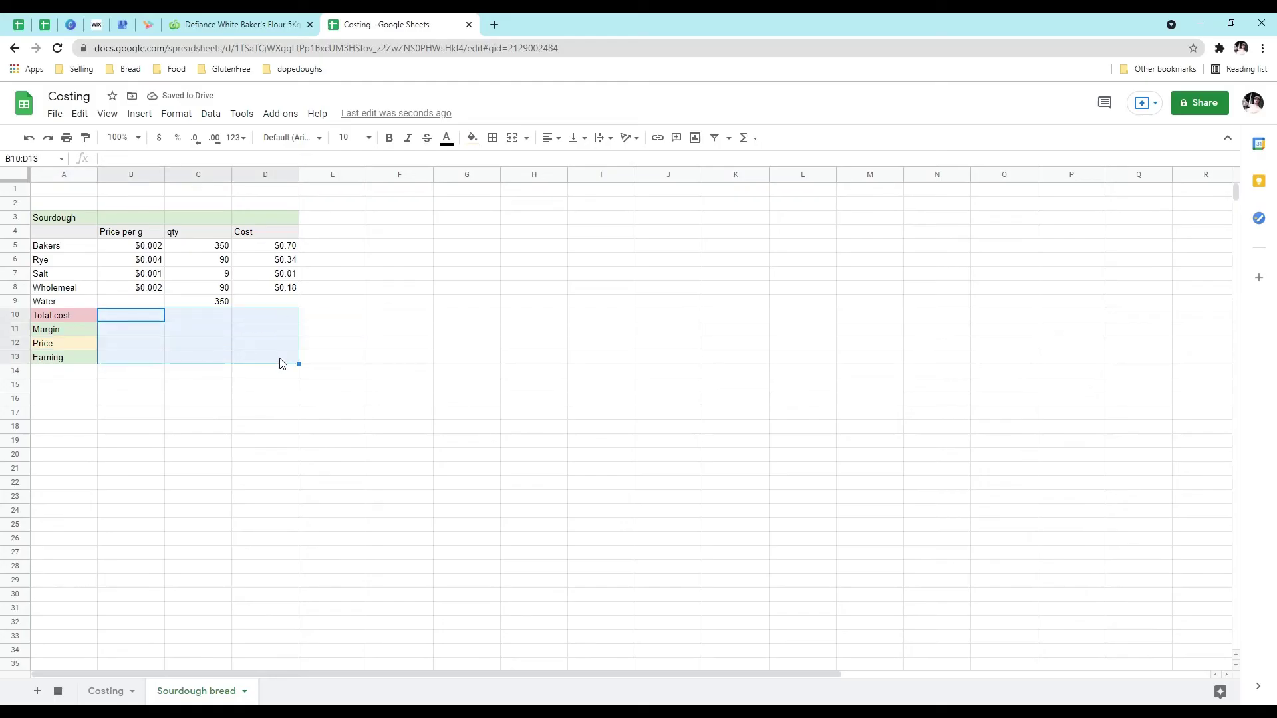
{"action": "left_click", "coordinate": [473, 138]}
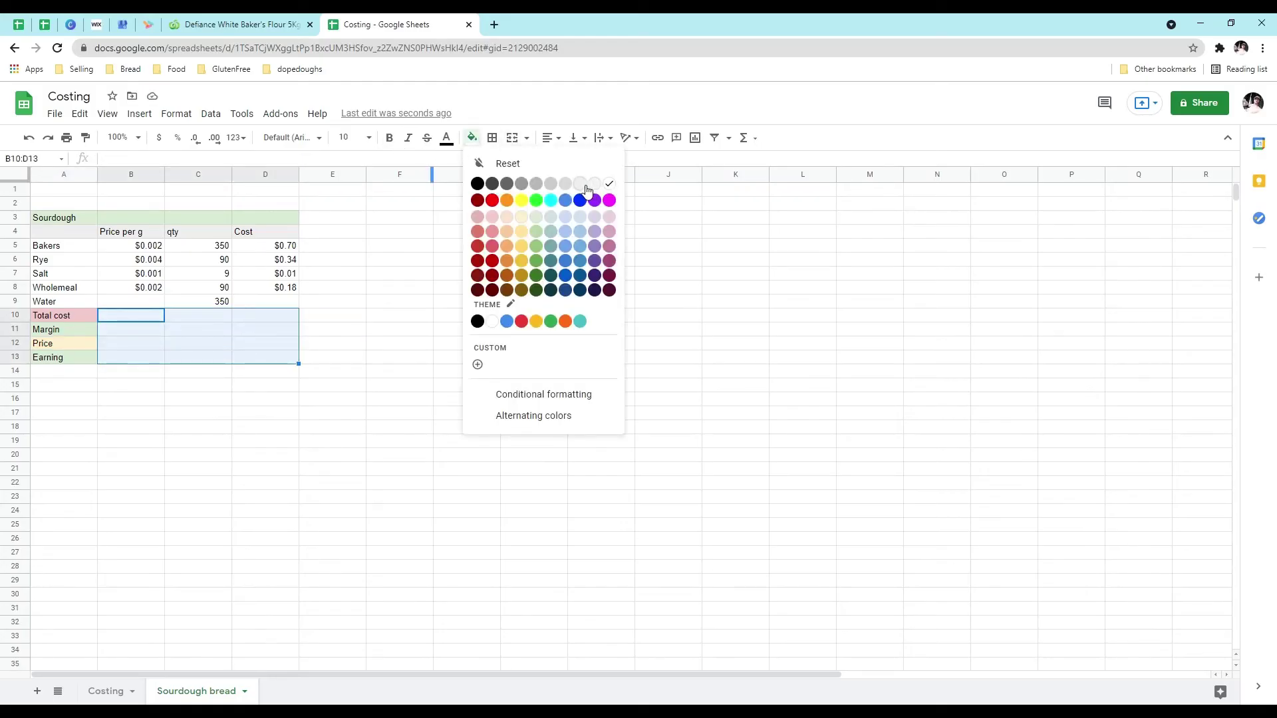
{"action": "left_click", "coordinate": [581, 186]}
{"action": "left_click", "coordinate": [466, 329]}
{"action": "left_click", "coordinate": [280, 316]}
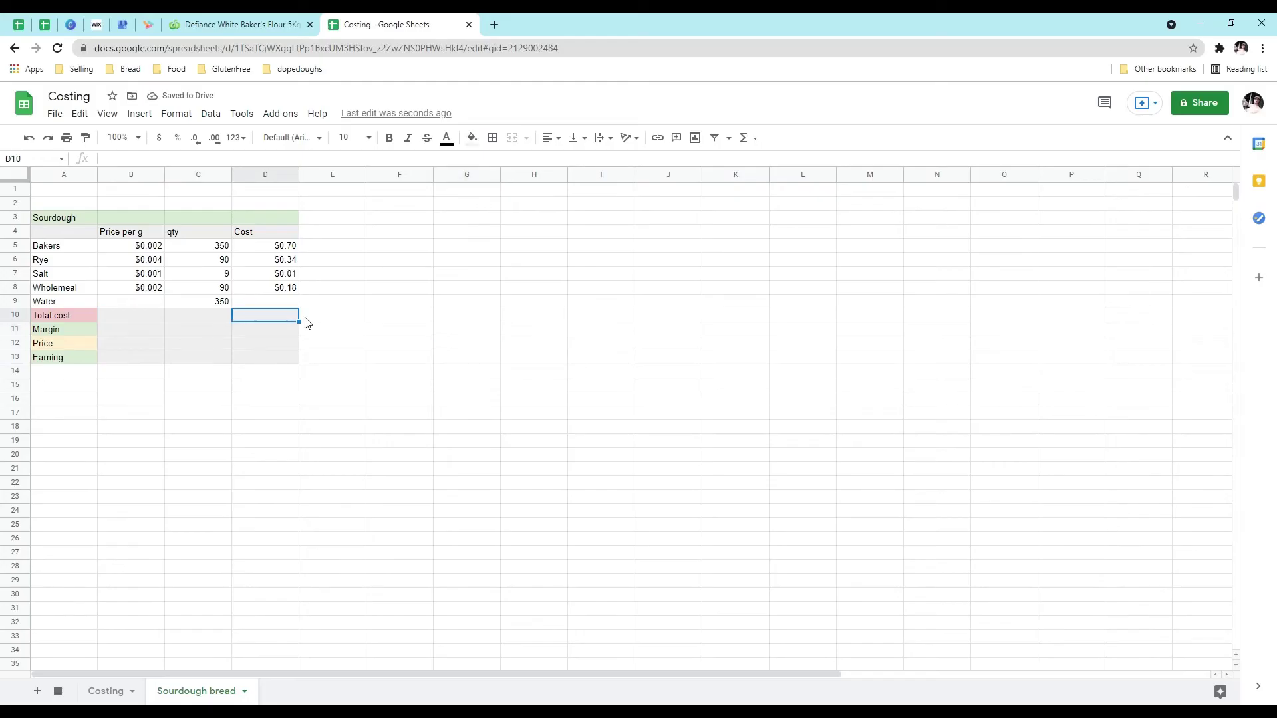
Step: Enter =SUM(D5:D8) in D10 as the total cost
{"action": "type", "text": "="}
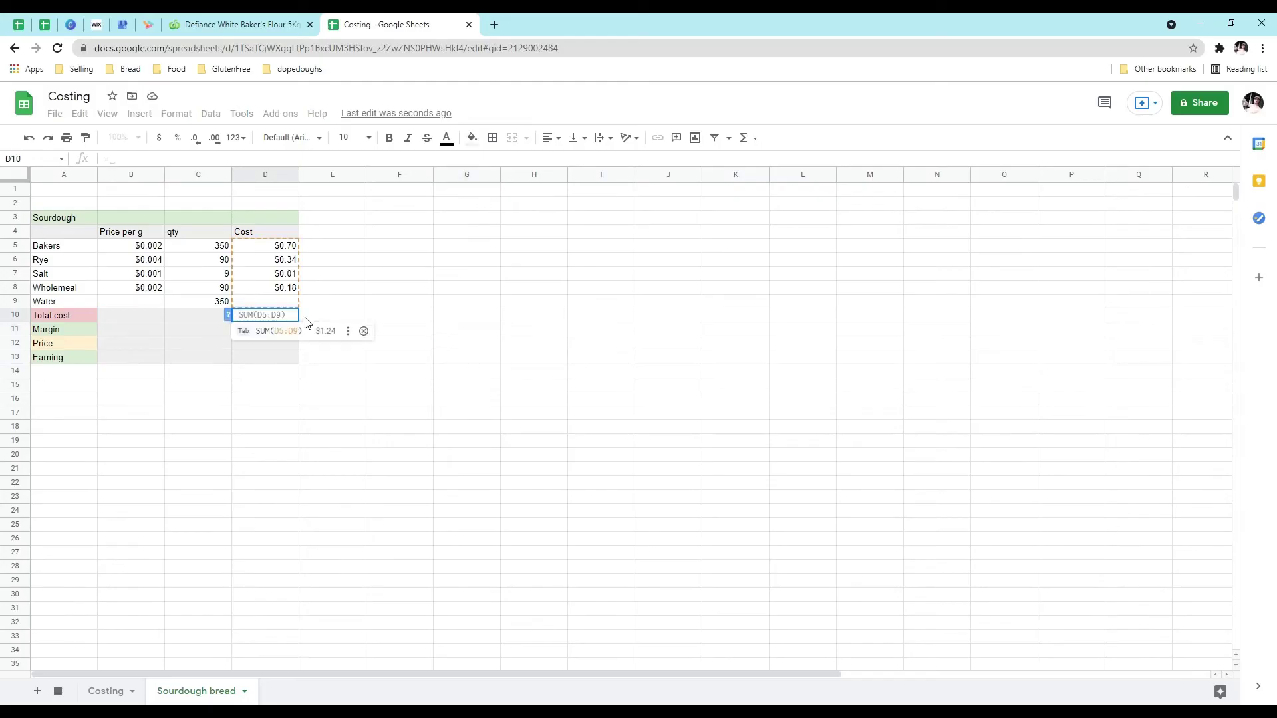
{"action": "type", "text": "sum"}
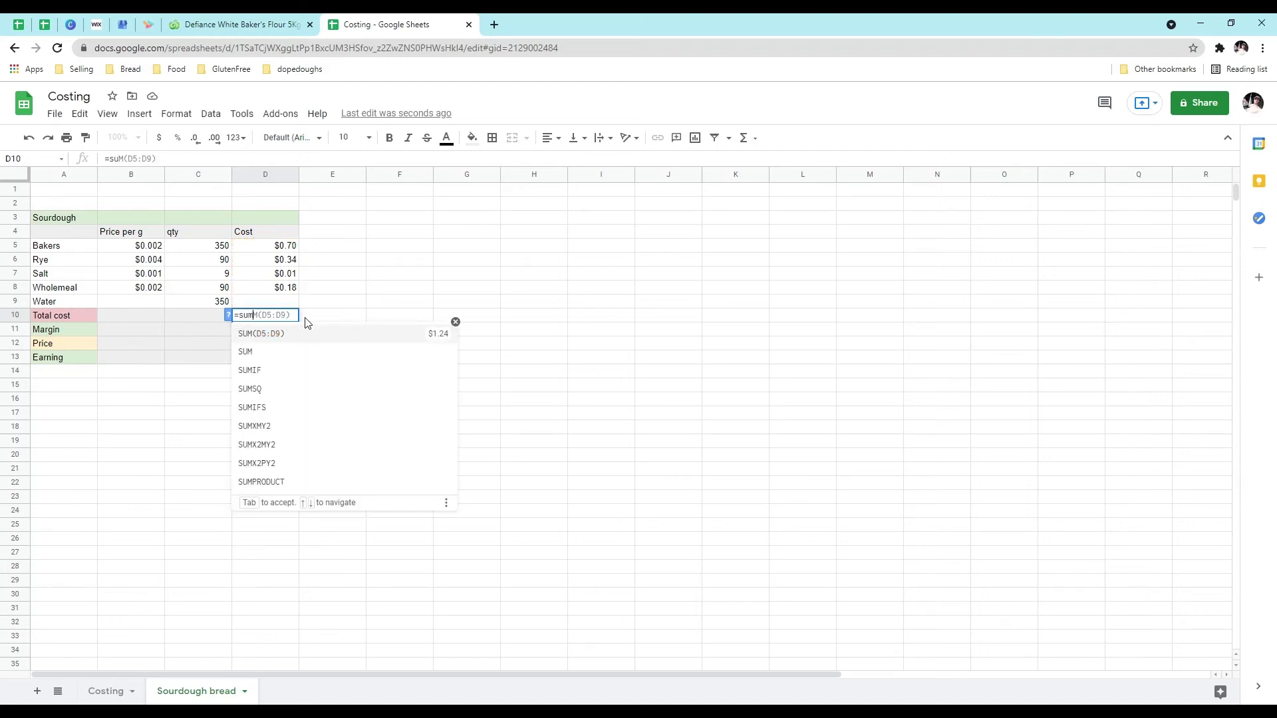
{"action": "left_click", "coordinate": [259, 363]}
{"action": "left_click_drag", "start_coordinate": [276, 247], "coordinate": [282, 286]}
{"action": "key", "text": "Return"}
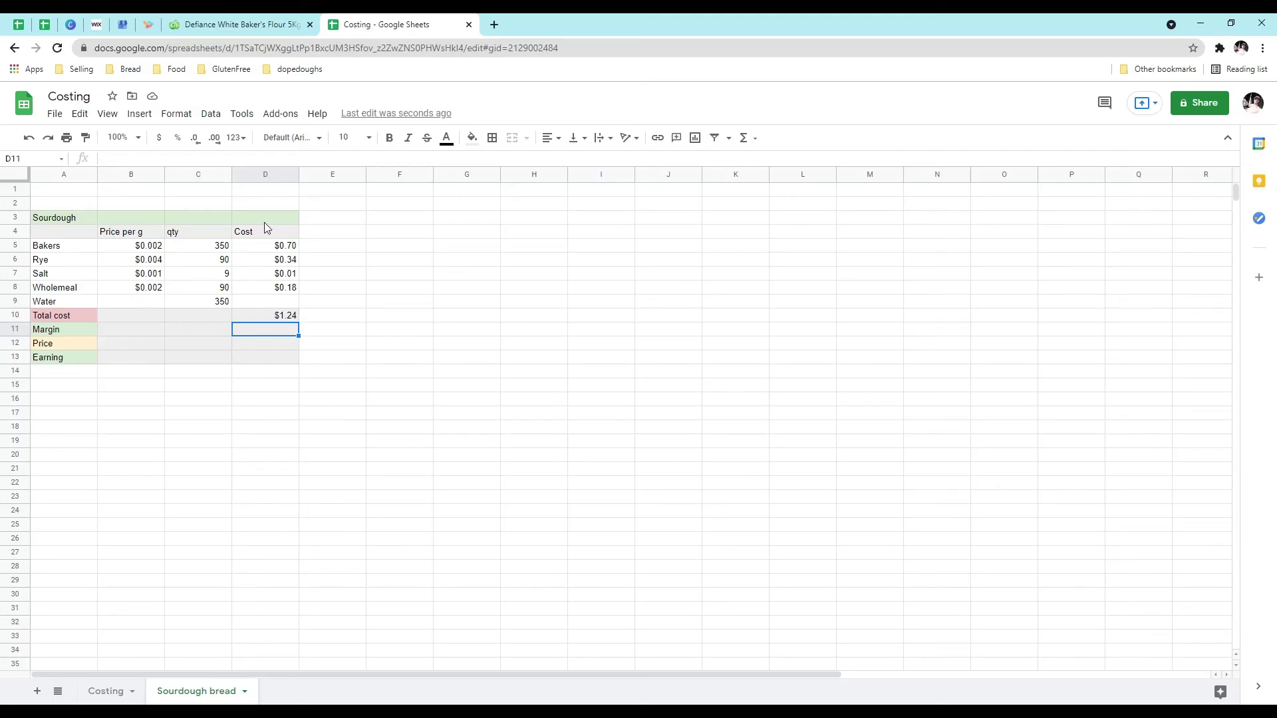
Step: Enter a price of 6 in D12, formatted as dollars
{"action": "left_click", "coordinate": [260, 345]}
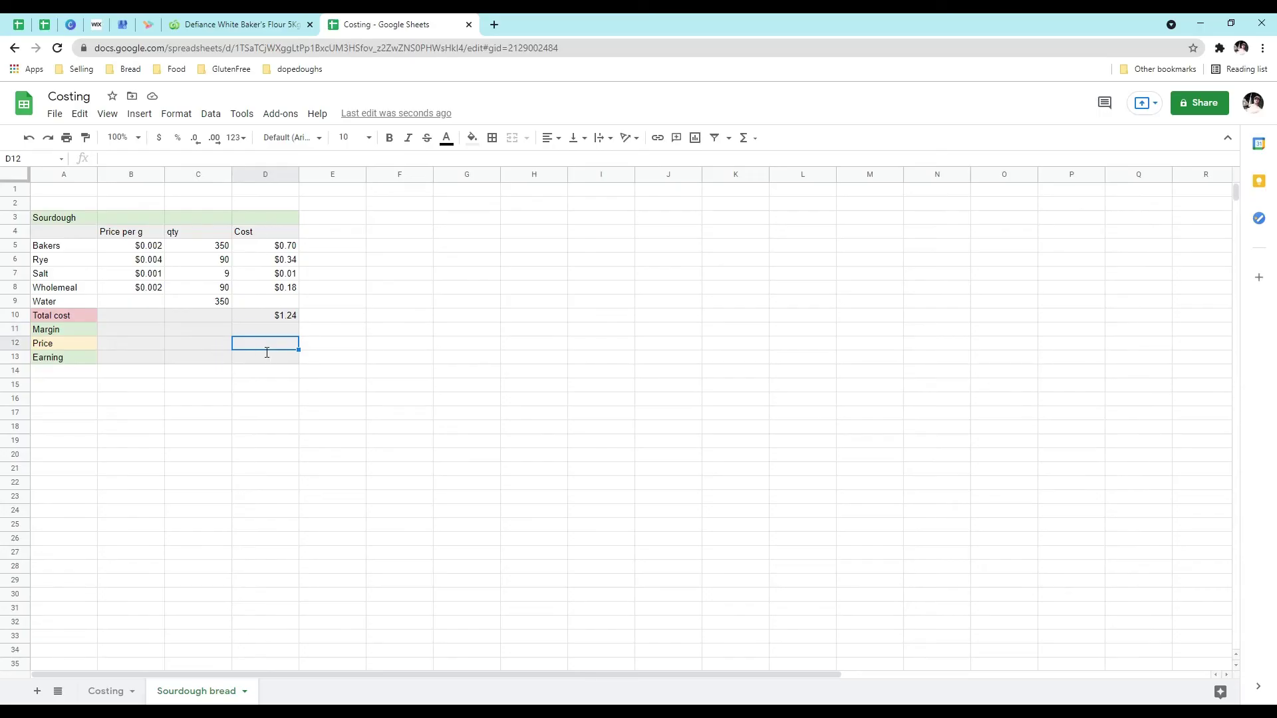
{"action": "type", "text": "6"}
{"action": "left_click", "coordinate": [160, 138]}
{"action": "left_click", "coordinate": [336, 333]}
Step: Enter margin =(D12-D10)/D12 in D11, shown as a whole-number percentage
{"action": "left_click", "coordinate": [267, 332]}
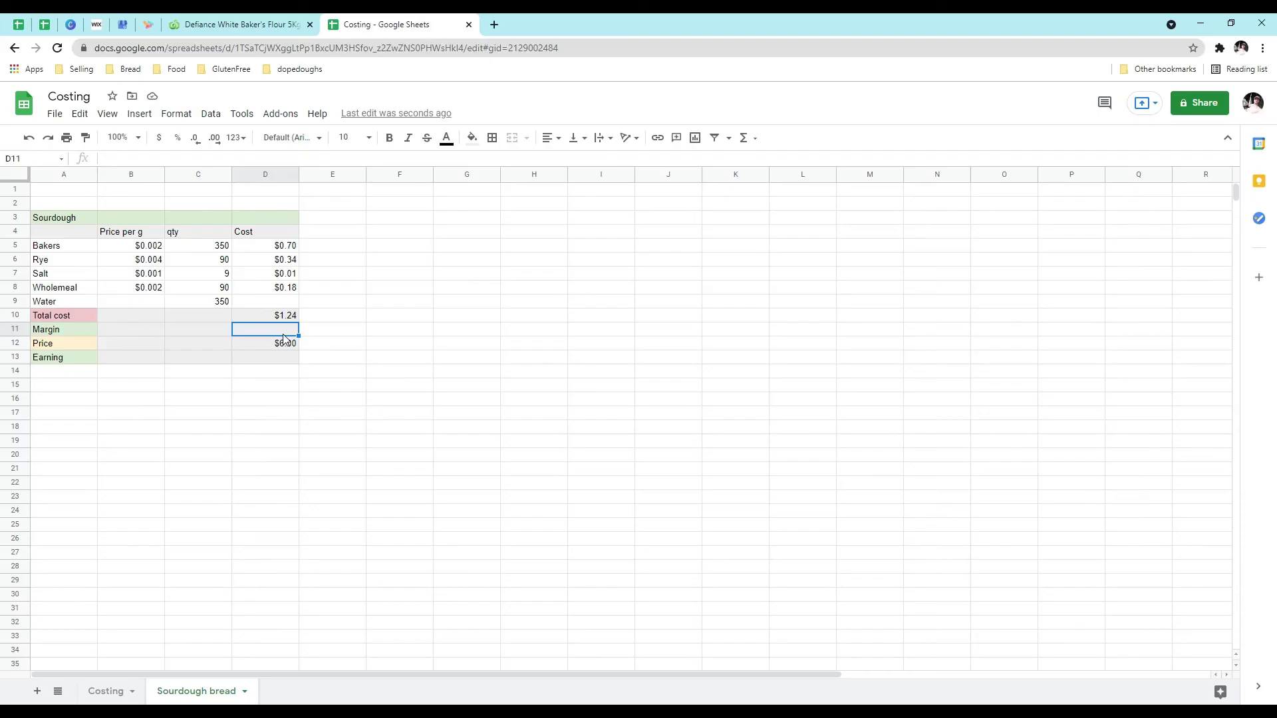
{"action": "type", "text": "=("}
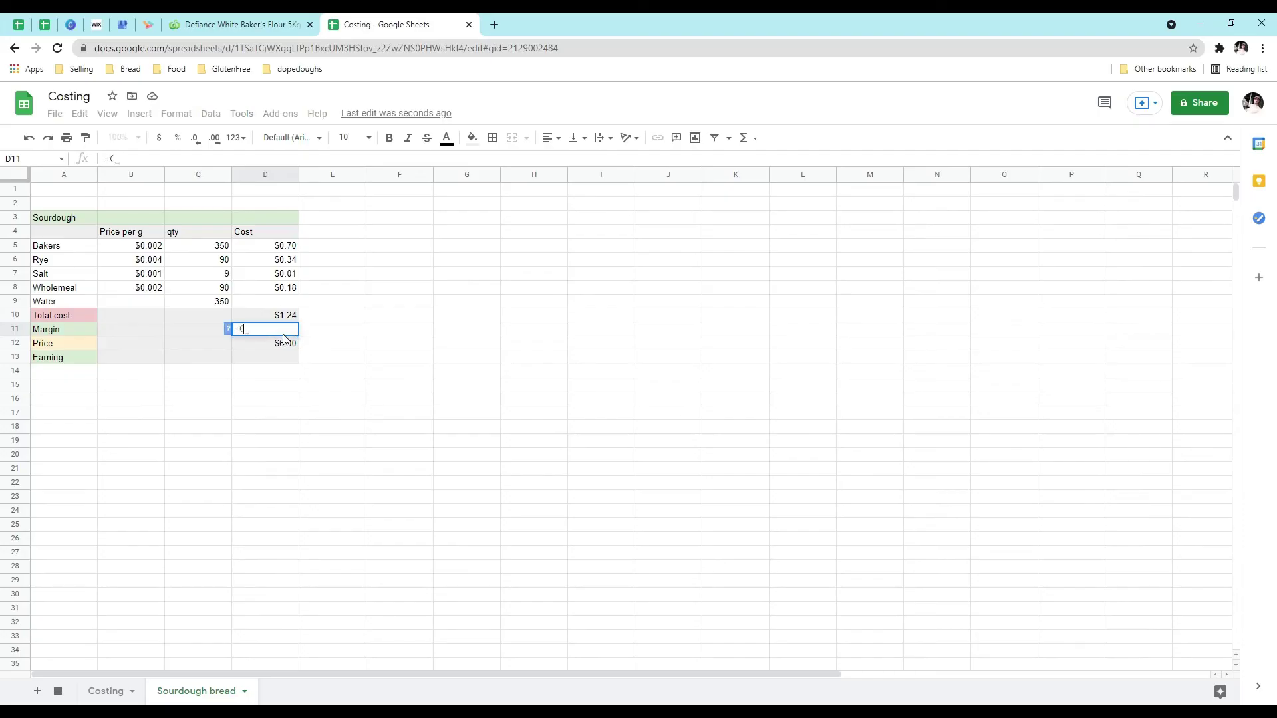
{"action": "left_click", "coordinate": [276, 349]}
{"action": "type", "text": "-"}
{"action": "left_click", "coordinate": [269, 320]}
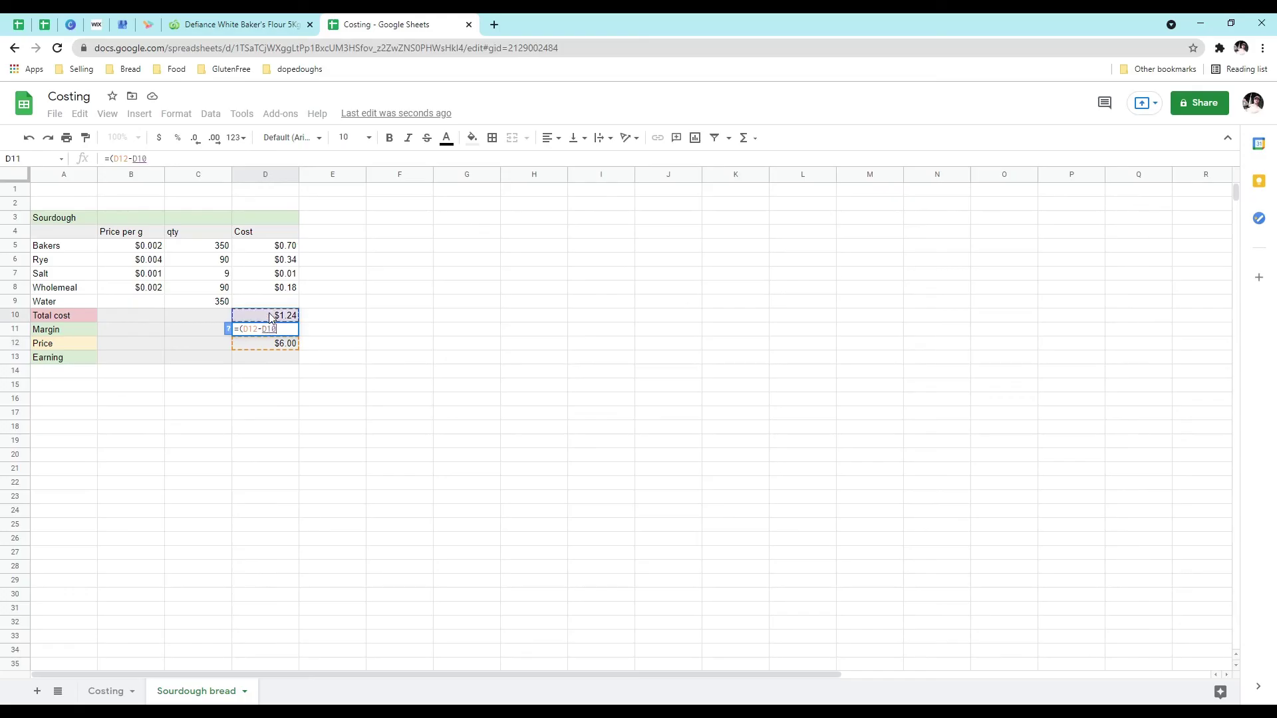
{"action": "type", "text": ")"}
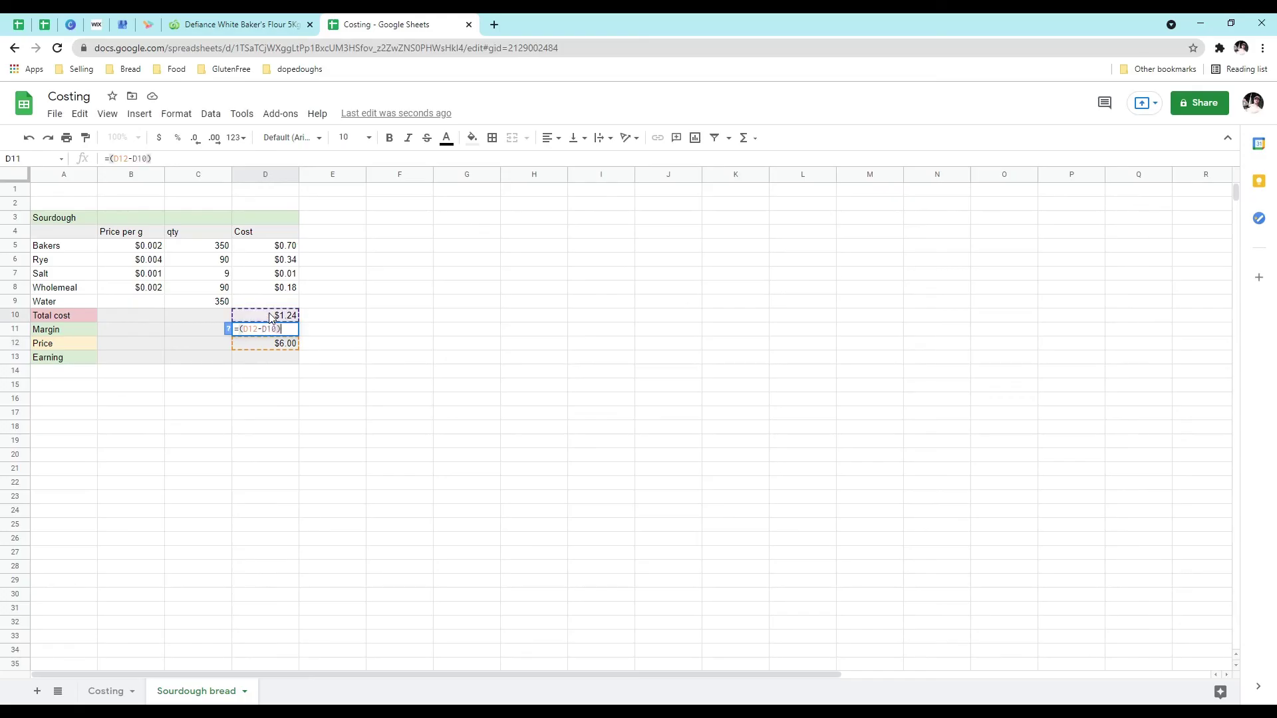
{"action": "type", "text": "/"}
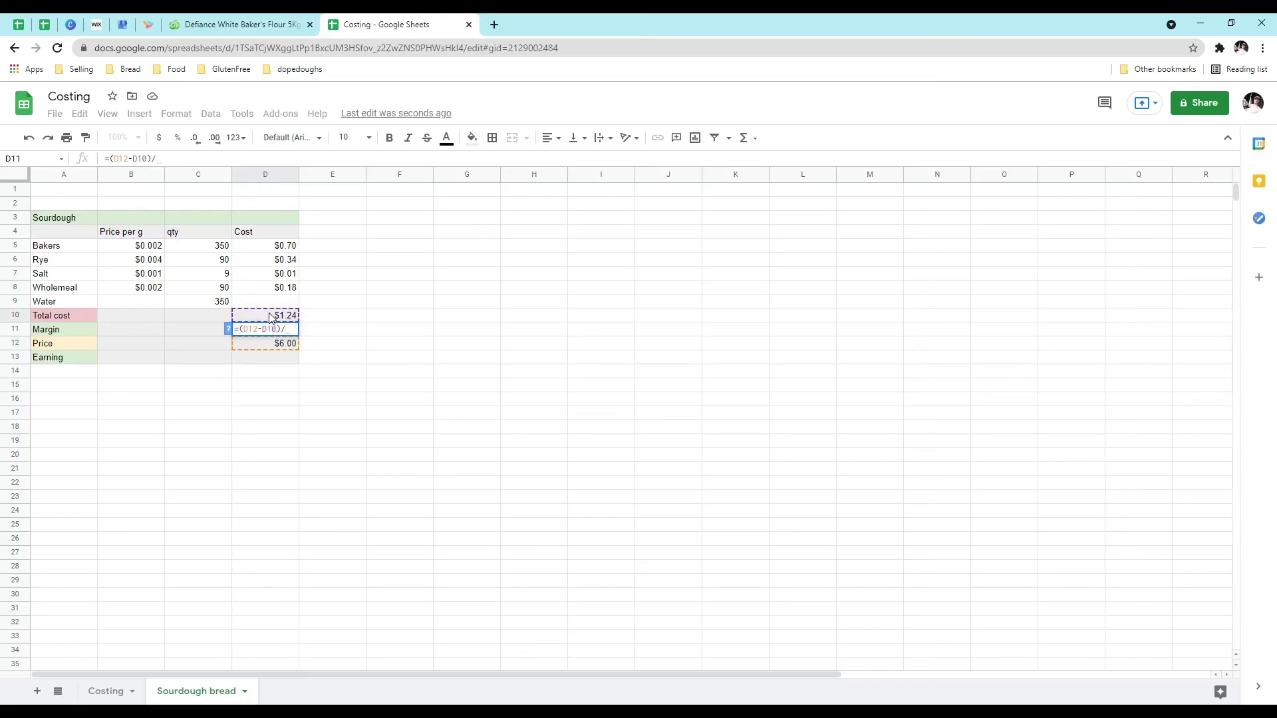
{"action": "left_click", "coordinate": [271, 344]}
{"action": "key", "text": "Return"}
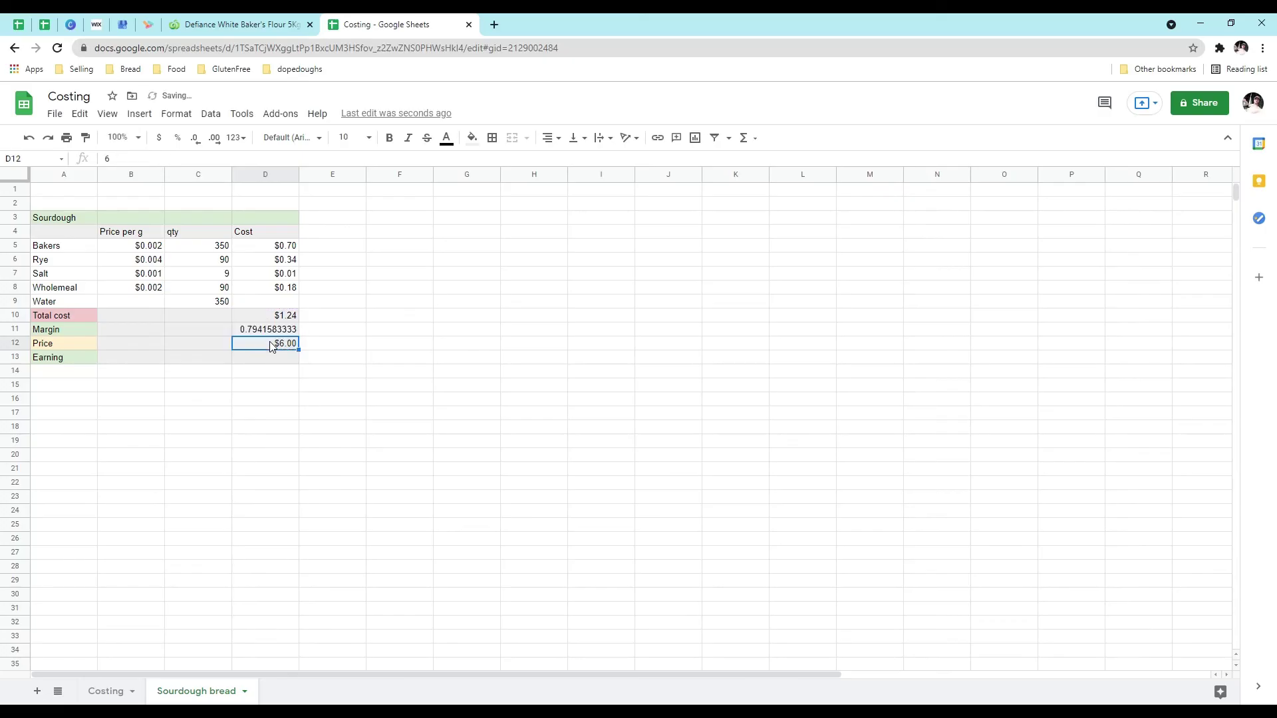
{"action": "left_click", "coordinate": [266, 331]}
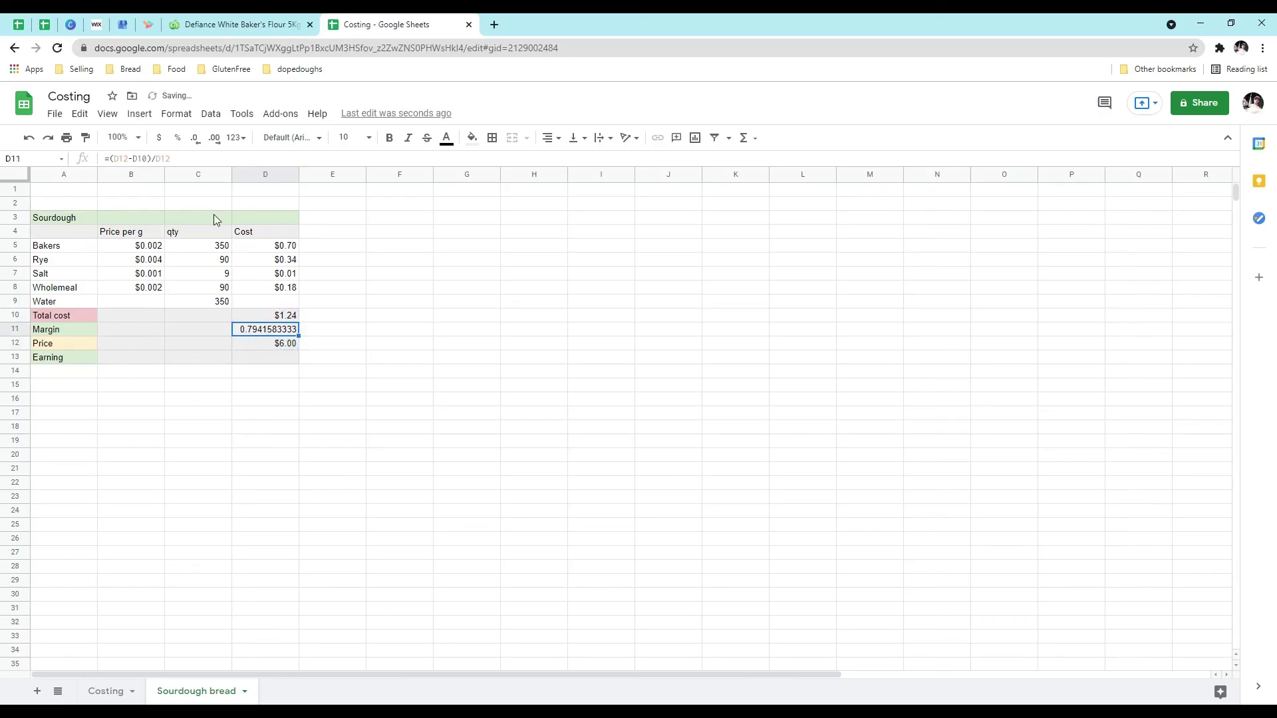
{"action": "left_click", "coordinate": [179, 139]}
{"action": "left_click", "coordinate": [198, 142]}
{"action": "left_click", "coordinate": [282, 363]}
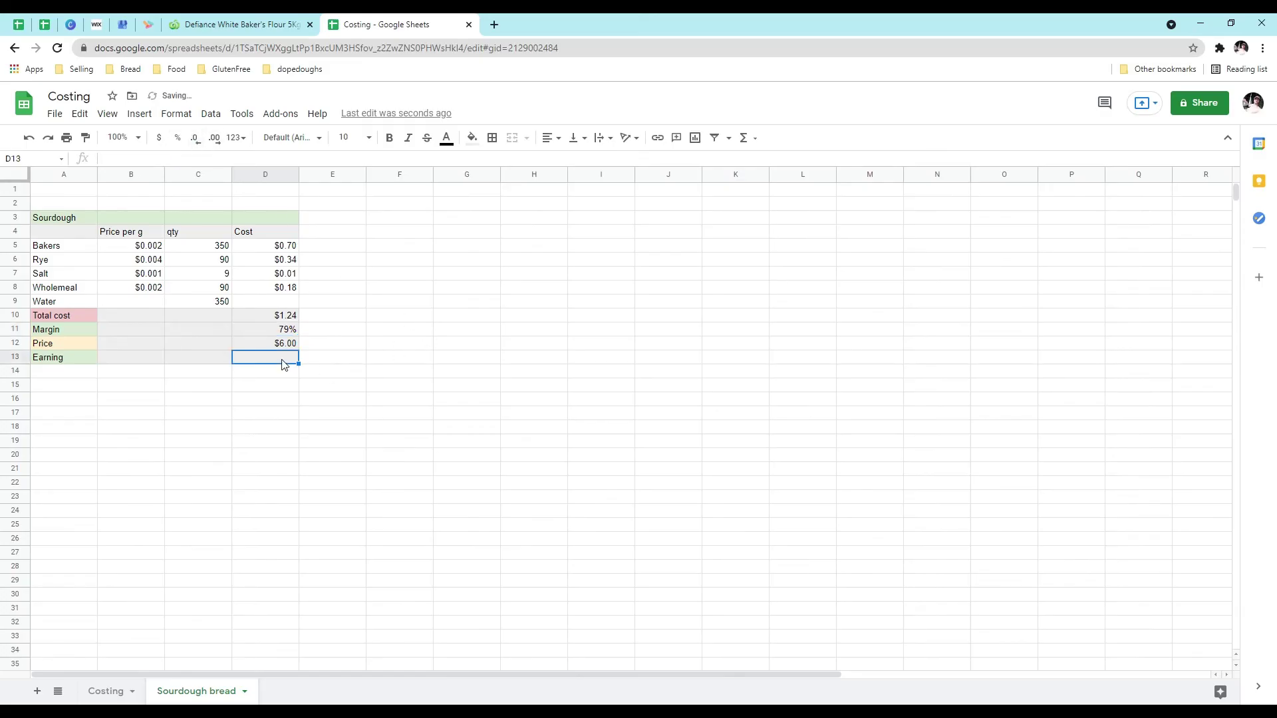
Step: Enter =D12-D10 in D13 as the earning
{"action": "type", "text": "="}
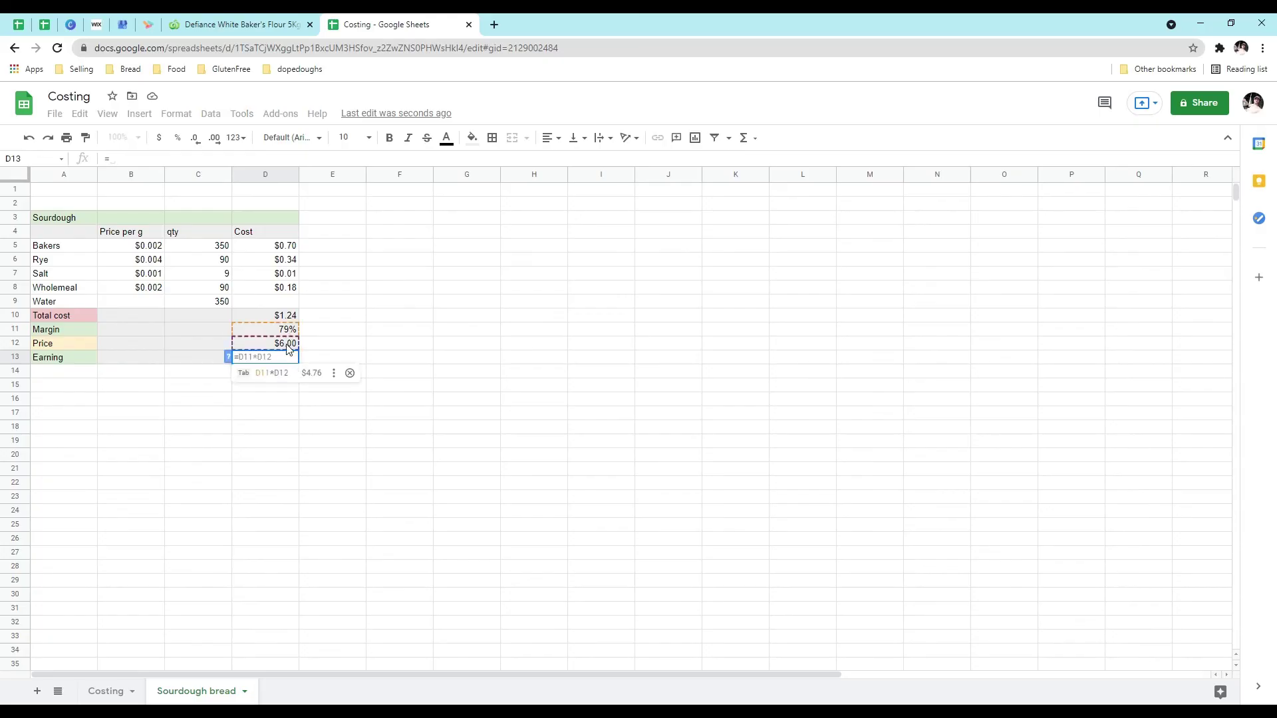
{"action": "left_click", "coordinate": [288, 348]}
{"action": "type", "text": "-"}
{"action": "left_click", "coordinate": [281, 318]}
{"action": "key", "text": "Return"}
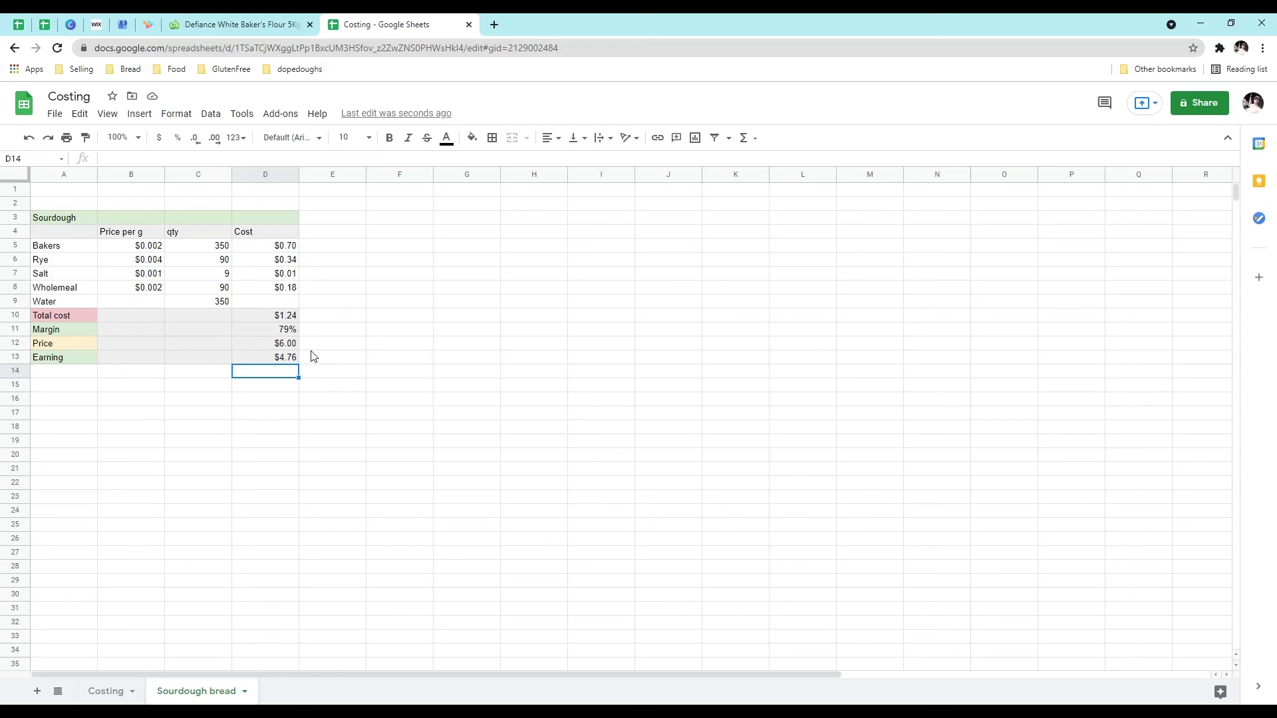
Step: Set the bakers flour per-1kg price on Costing to $6.00 and review Sourdough results
{"action": "left_click", "coordinate": [121, 691]}
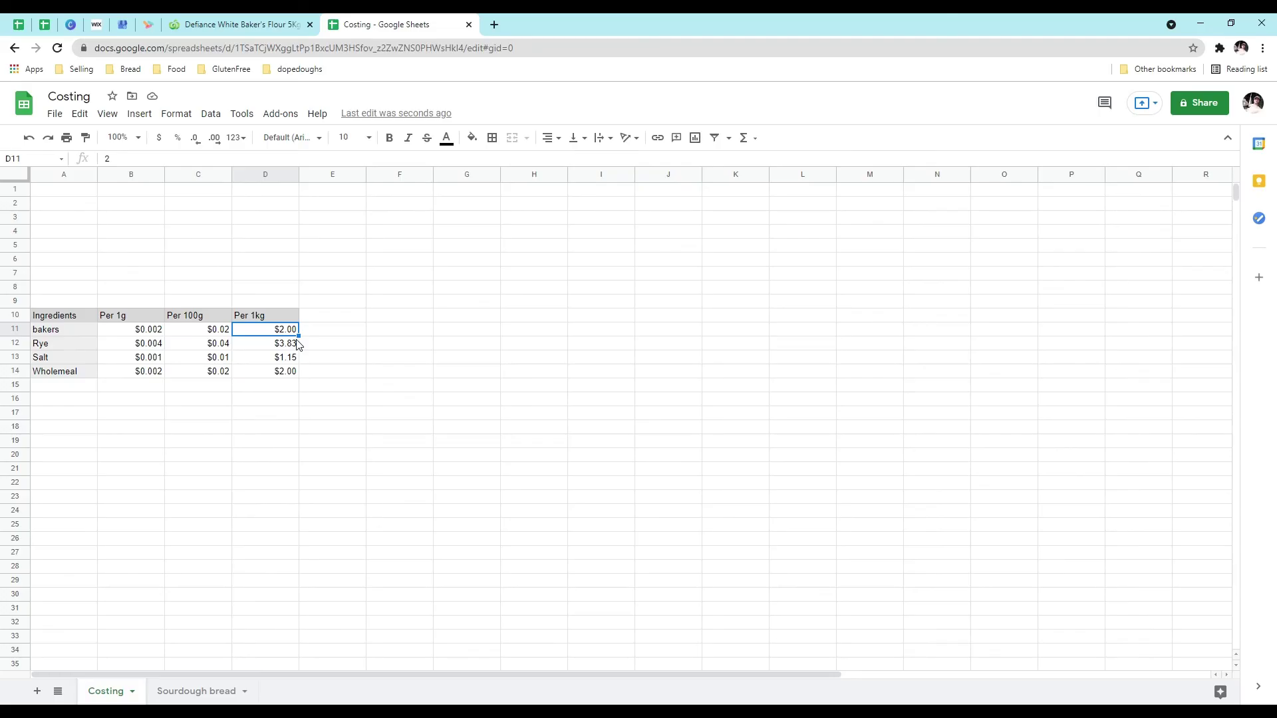
{"action": "left_click", "coordinate": [451, 429]}
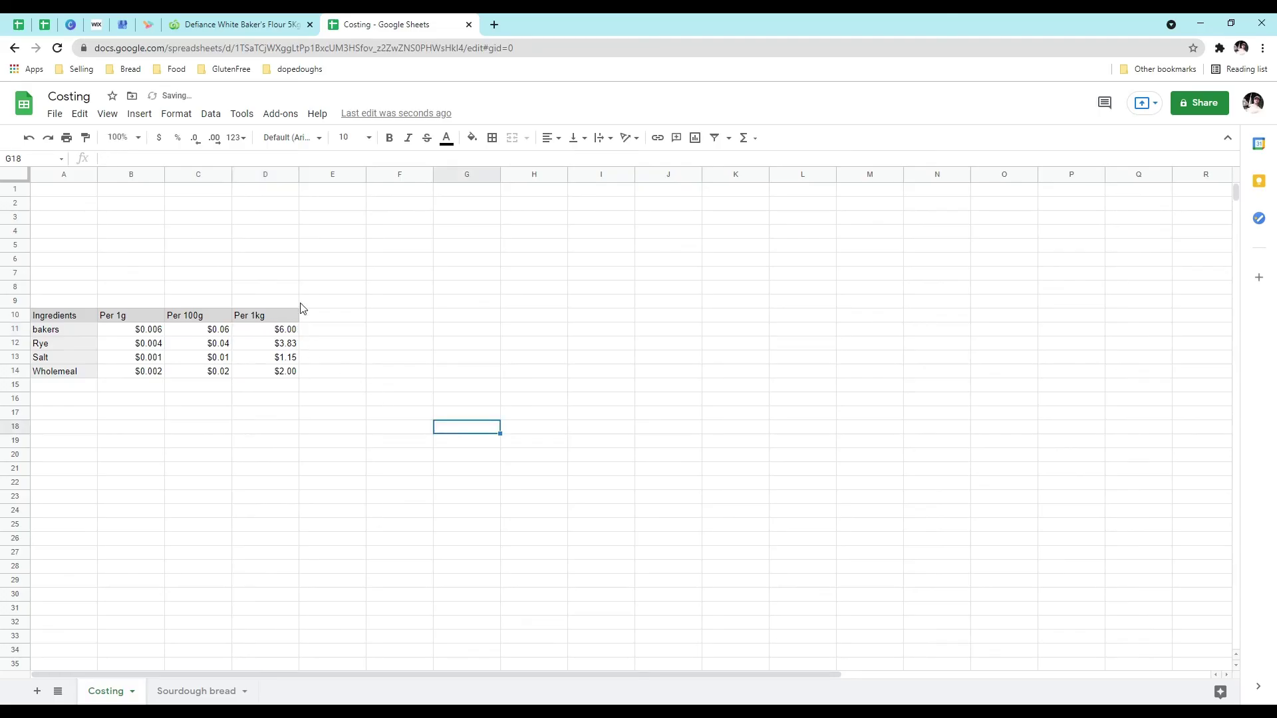
{"action": "left_click", "coordinate": [200, 691]}
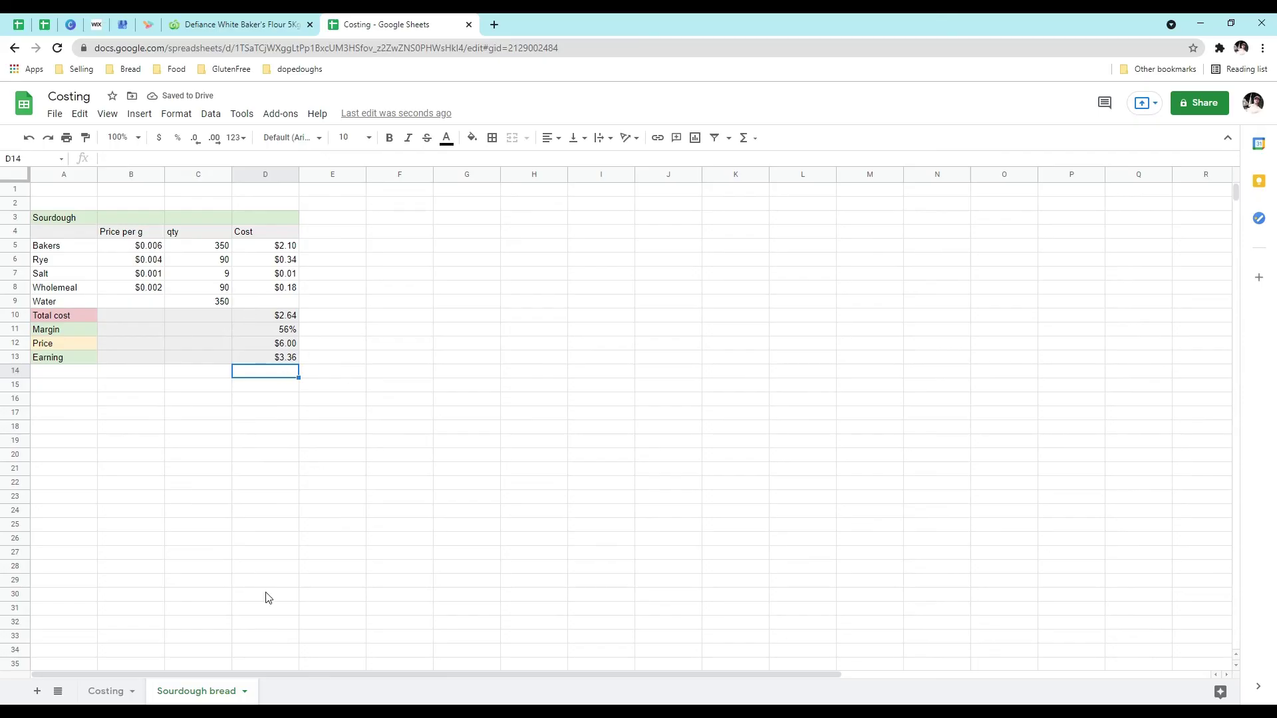
Step: Copy the Sourdough table A3:D13 and paste the duplicate starting at A16
{"action": "left_click_drag", "start_coordinate": [71, 221], "coordinate": [276, 361]}
{"action": "right_click", "coordinate": [236, 282]}
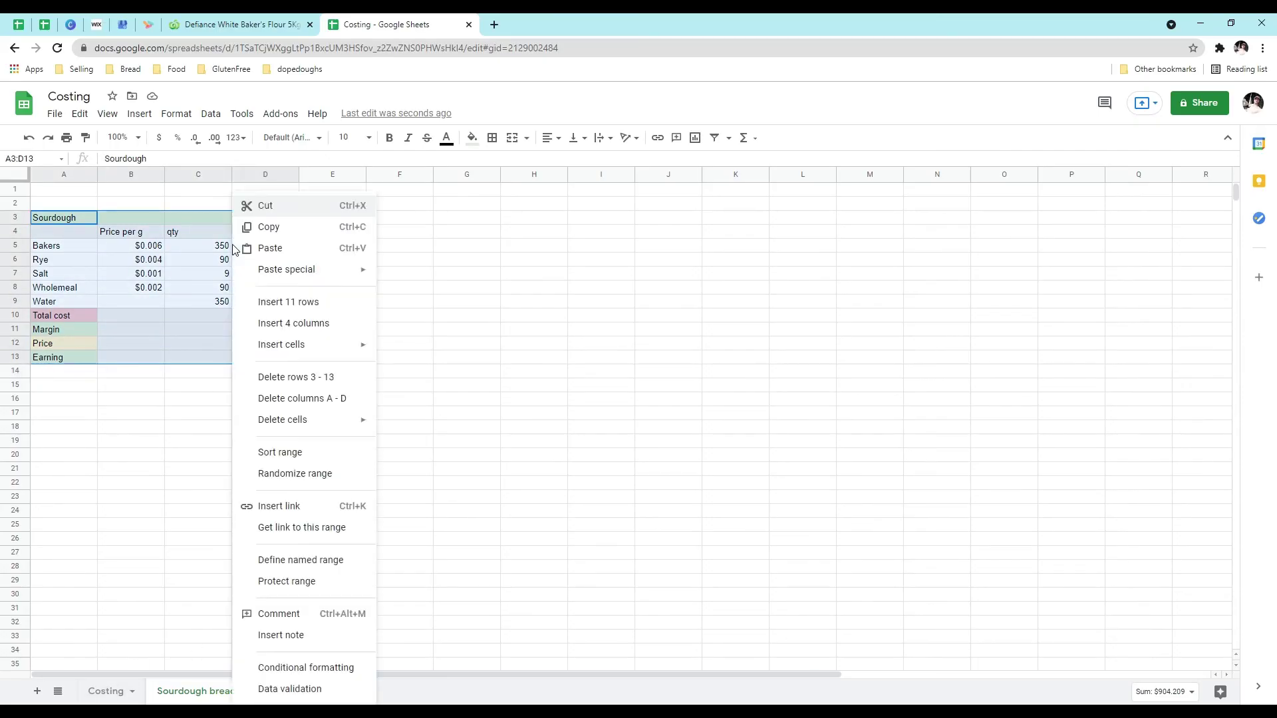
{"action": "left_click", "coordinate": [326, 228]}
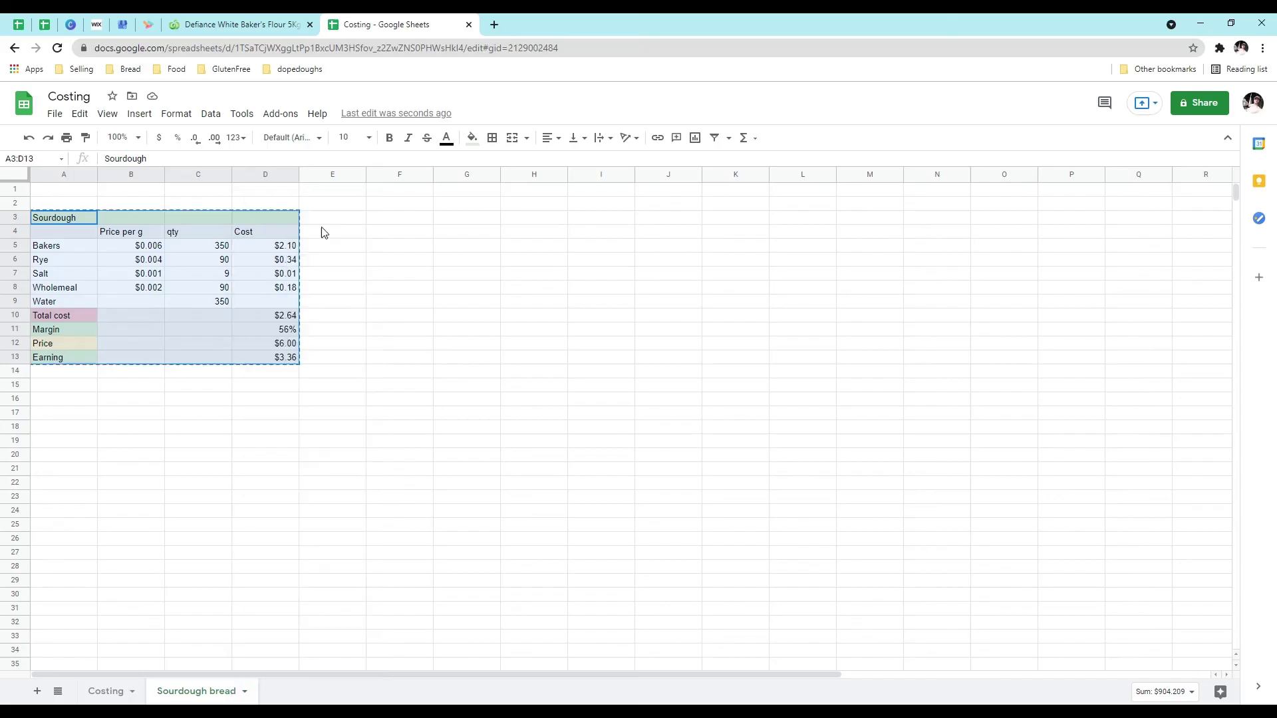
{"action": "left_click", "coordinate": [85, 400]}
{"action": "right_click", "coordinate": [86, 400]}
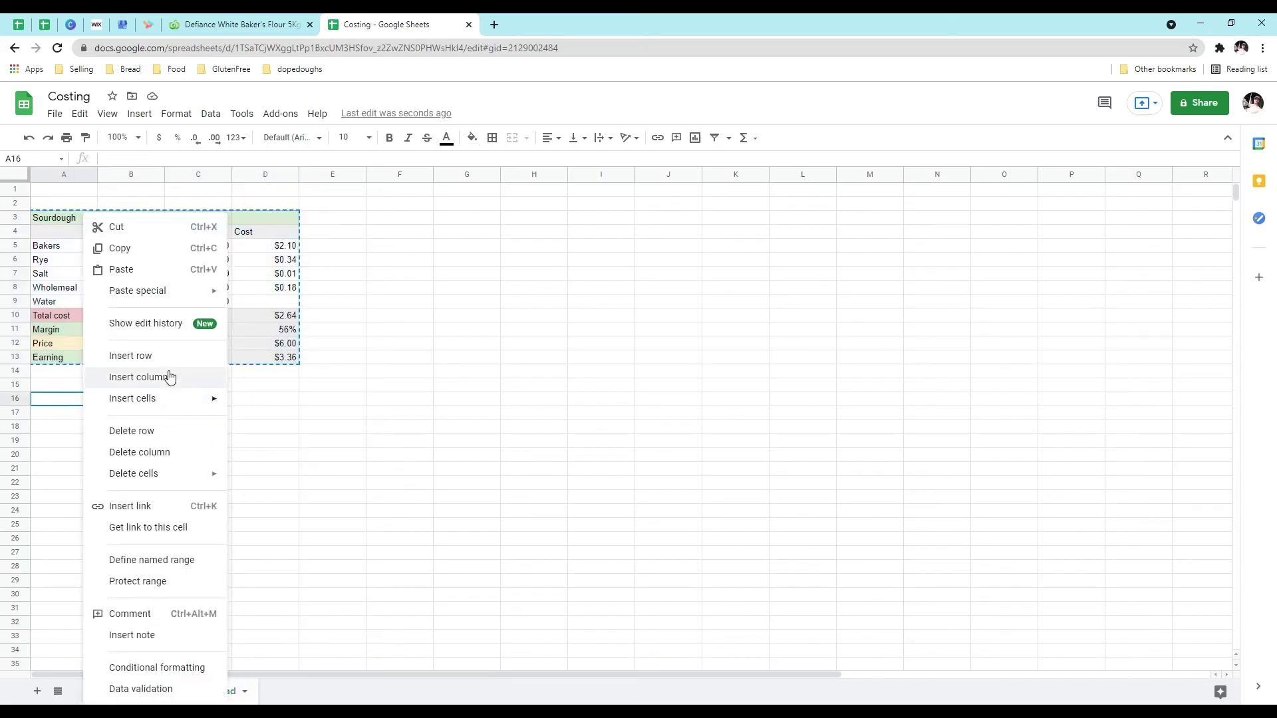
{"action": "left_click", "coordinate": [163, 270]}
{"action": "left_click", "coordinate": [517, 457]}
{"action": "left_click", "coordinate": [127, 427]}
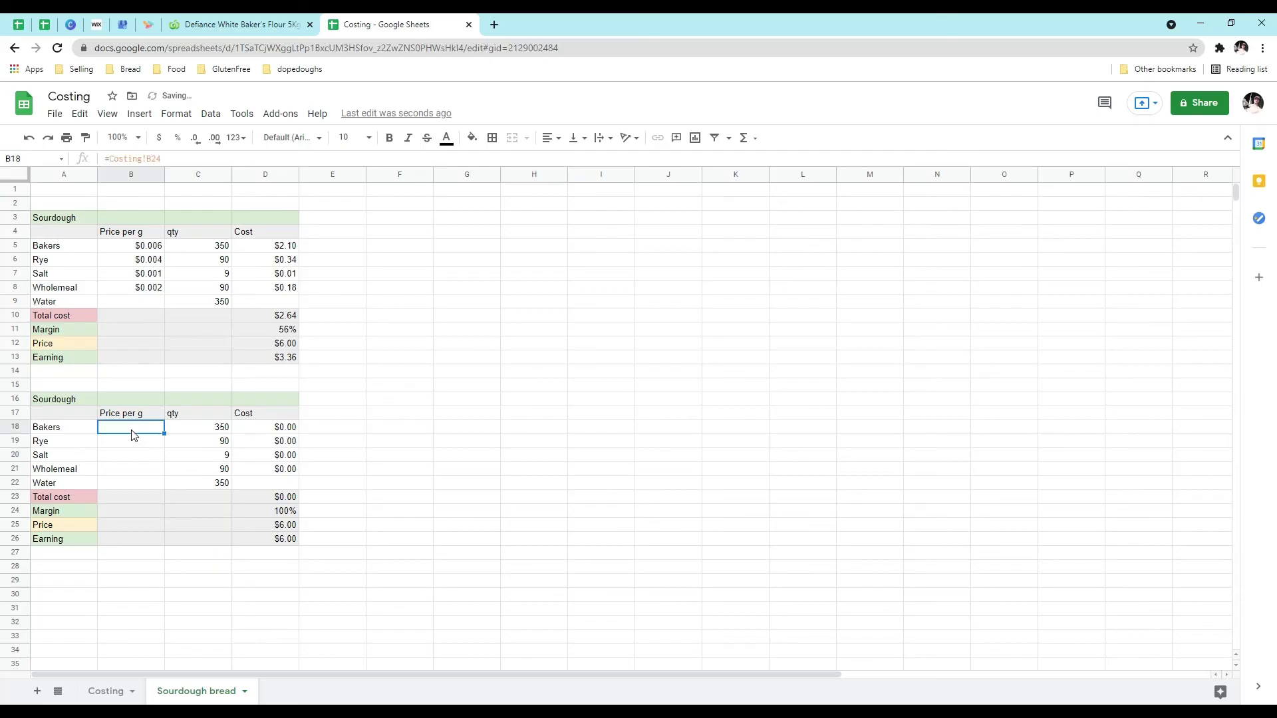
{"action": "right_click", "coordinate": [88, 456]}
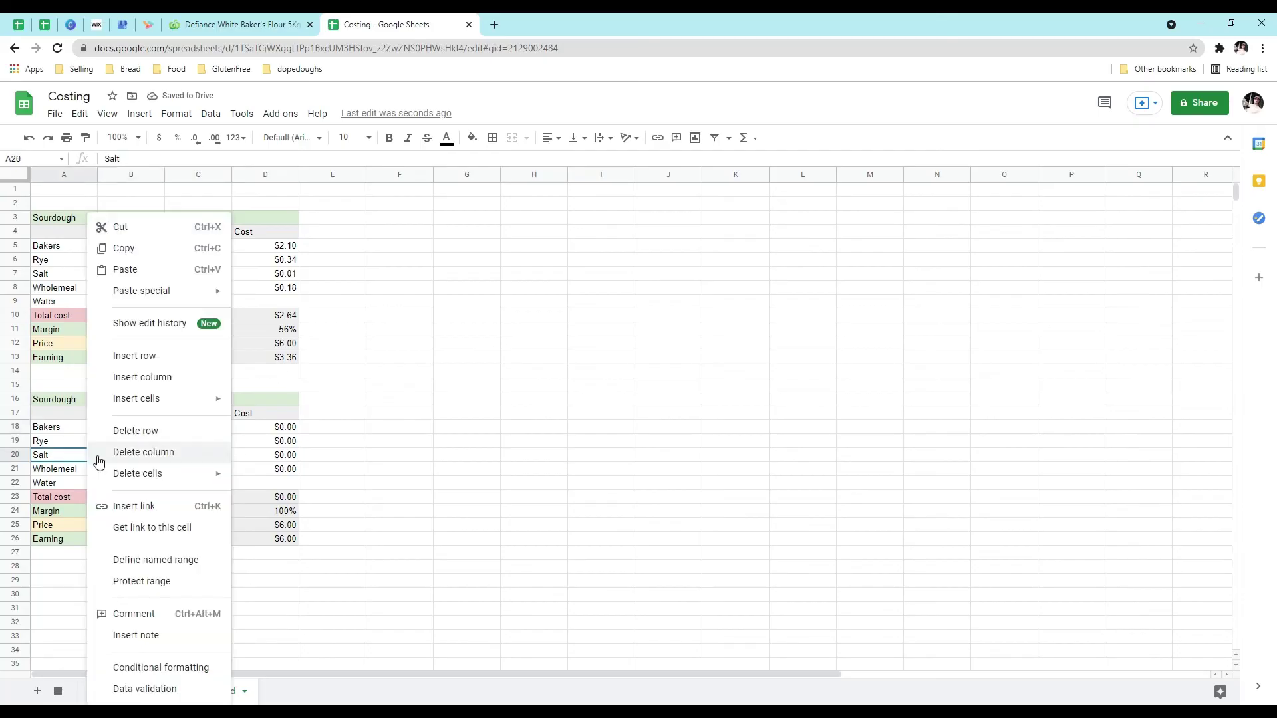
{"action": "left_click", "coordinate": [467, 483]}
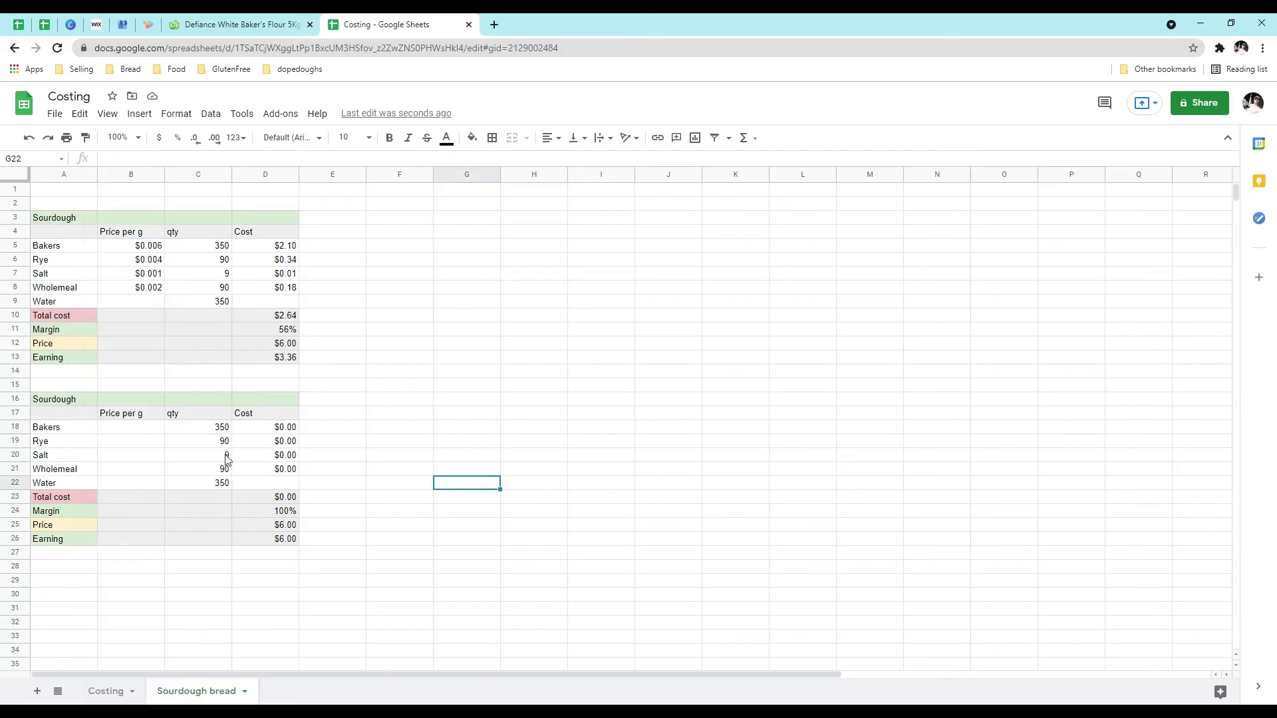